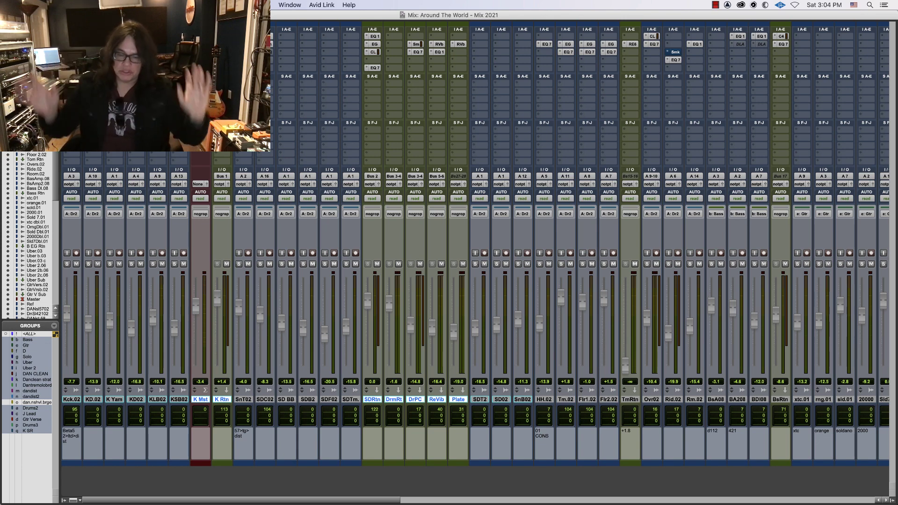
# - Review the session's bus paths and their output mappings in the I/O Setup
pyautogui.press('super+equal')
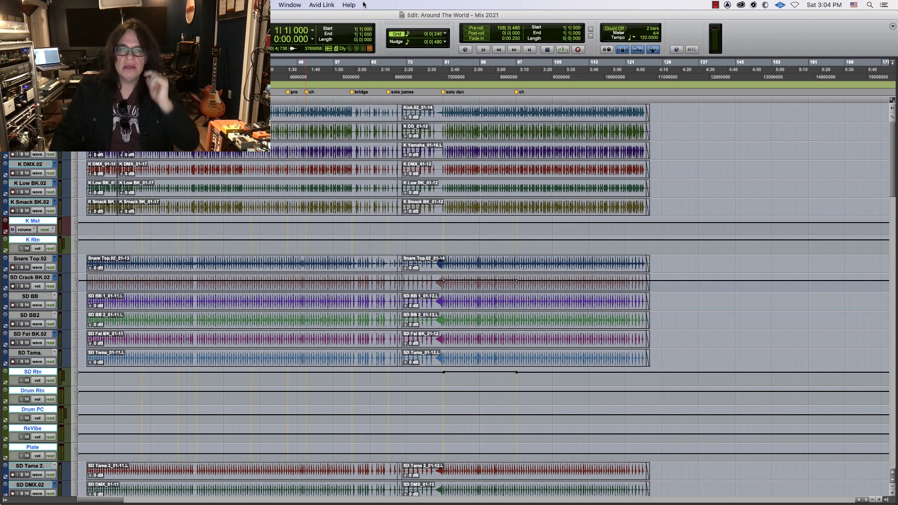
pyautogui.click(238, 4)
pyautogui.moveTo(260, 5)
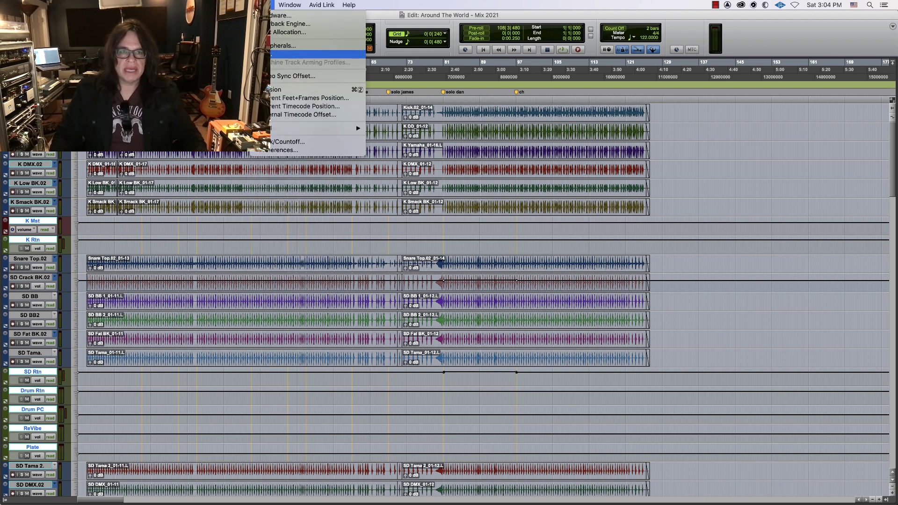
pyautogui.click(266, 54)
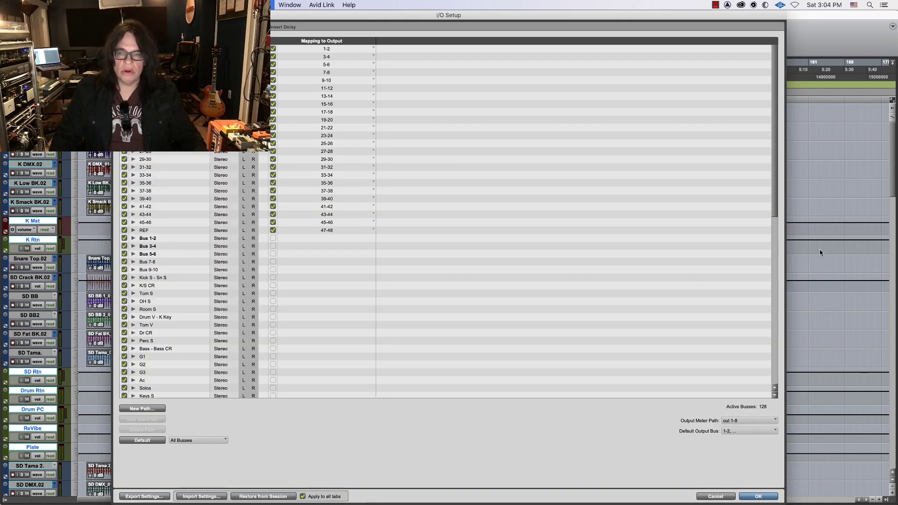
pyautogui.scroll(-3, 762, 234)
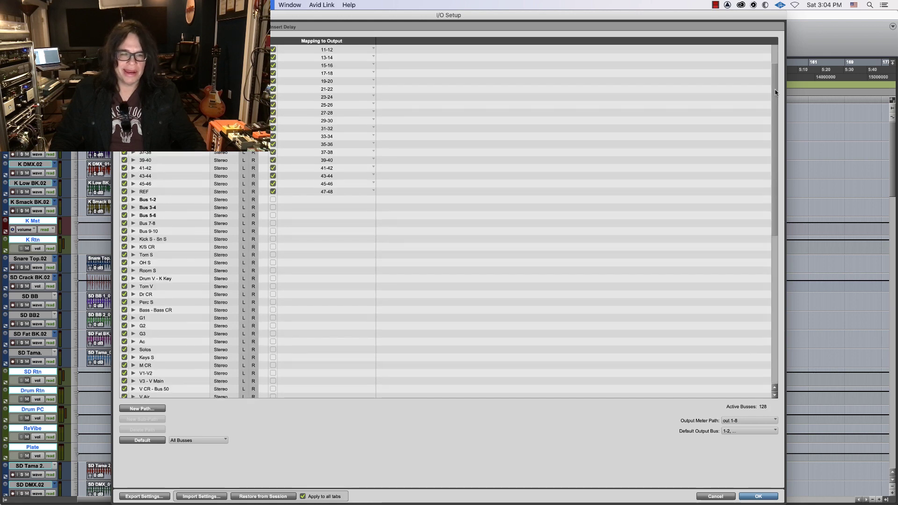
pyautogui.scroll(3, 777, 283)
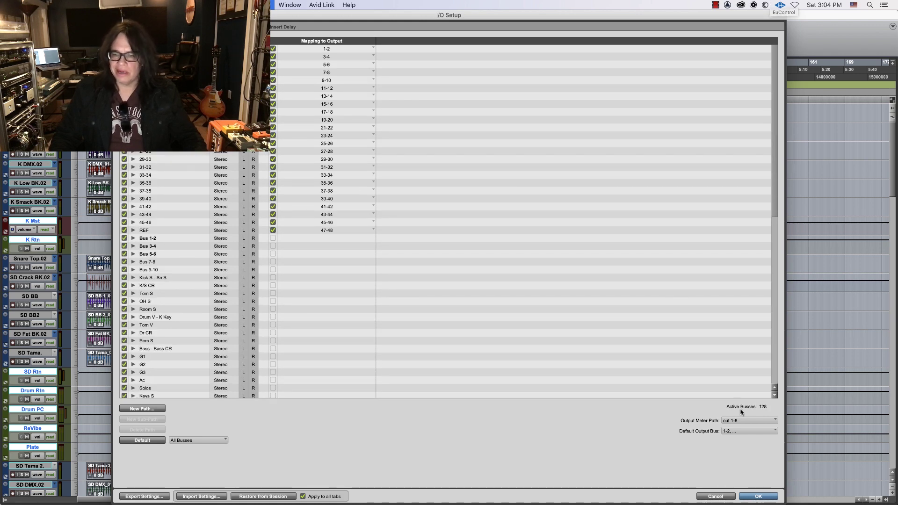
pyautogui.click(759, 497)
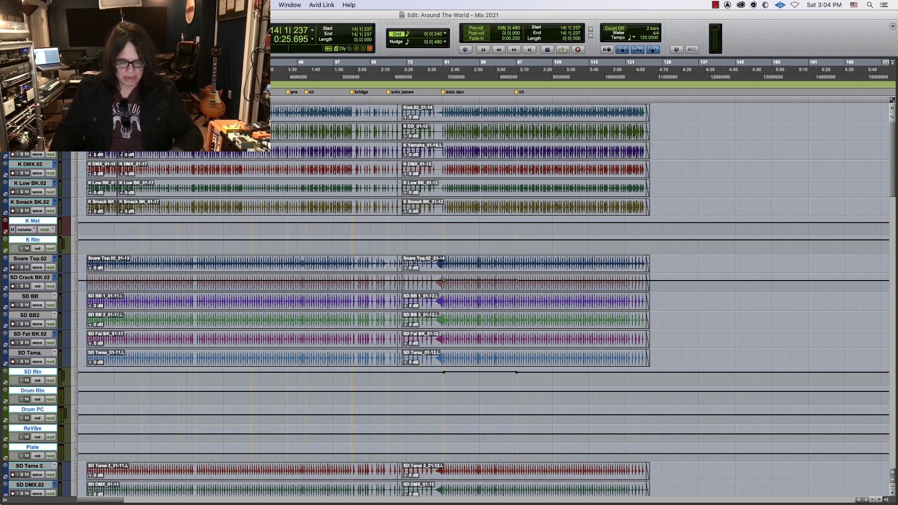
pyautogui.press('super+equal')
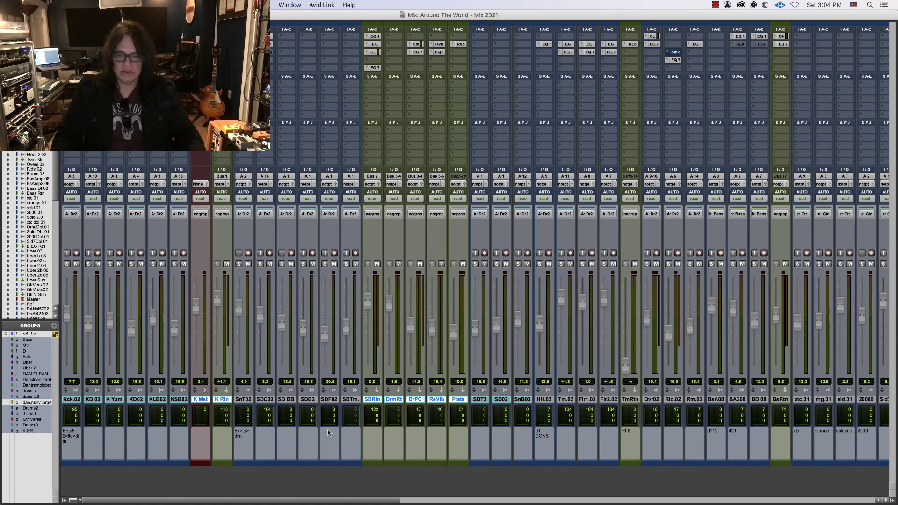
pyautogui.moveTo(357, 500); pyautogui.dragTo(184, 484)
pyautogui.press('super+equal')
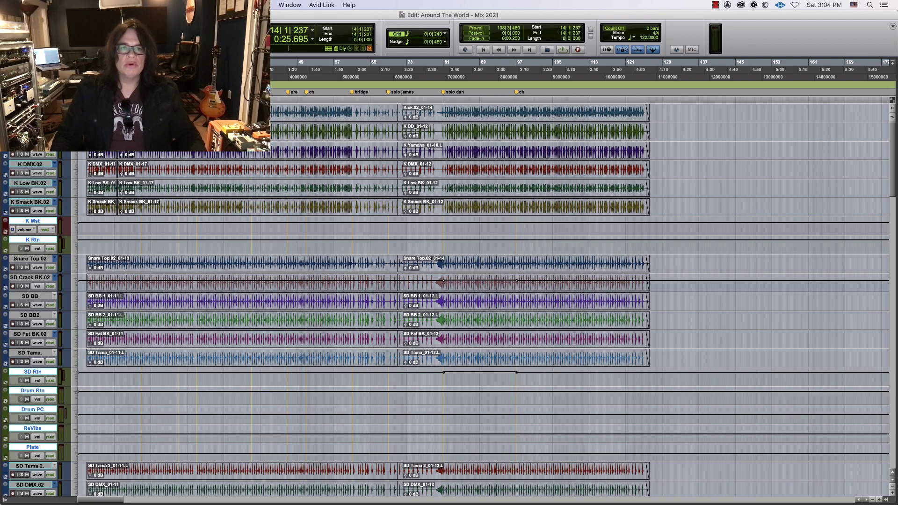
# - Enable Always Display Marker Colors in the display preferences
pyautogui.click(236, 4)
pyautogui.moveTo(300, 4)
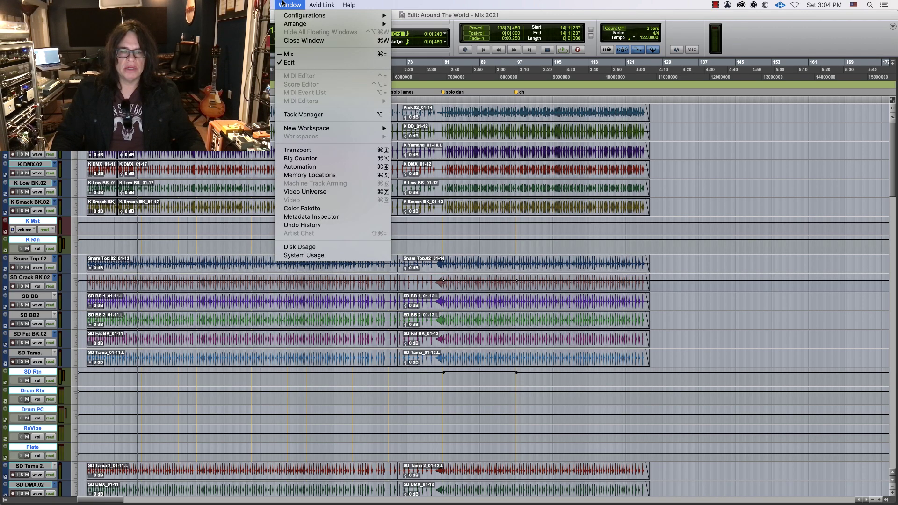
pyautogui.moveTo(260, 5)
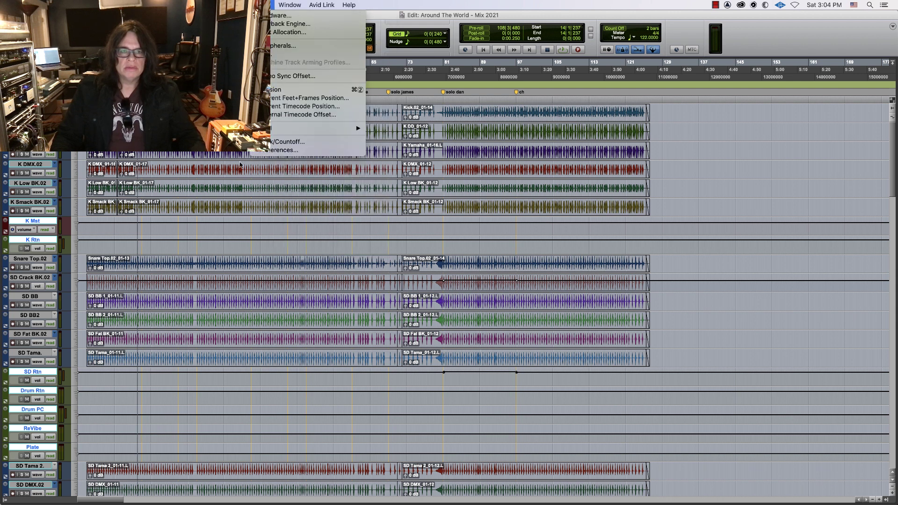
pyautogui.click(281, 150)
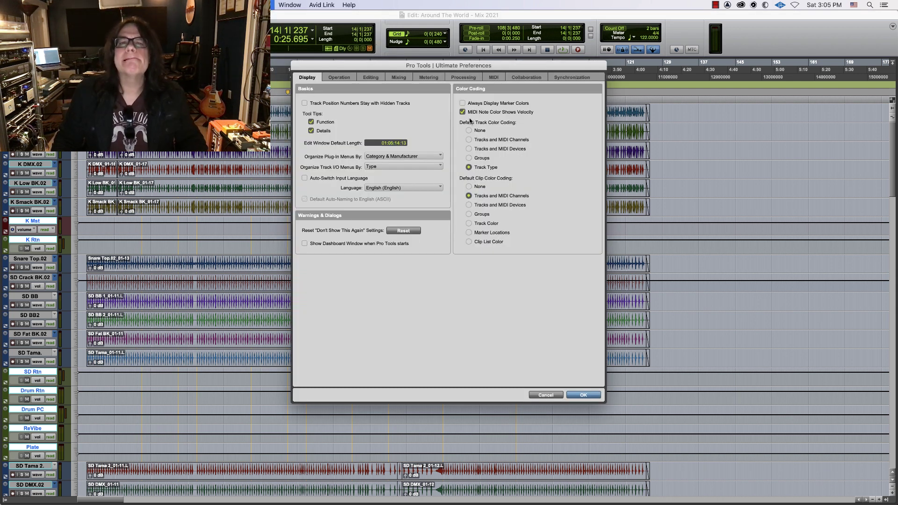
pyautogui.click(463, 103)
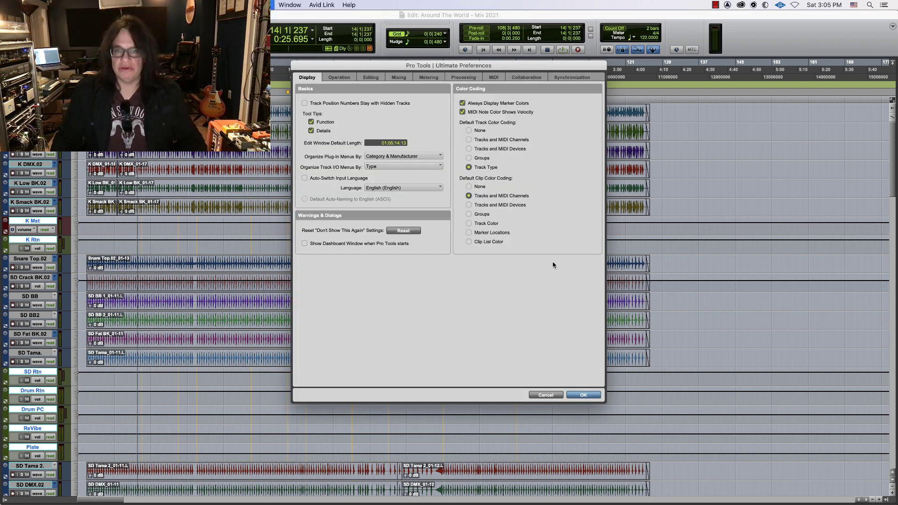
pyautogui.click(584, 396)
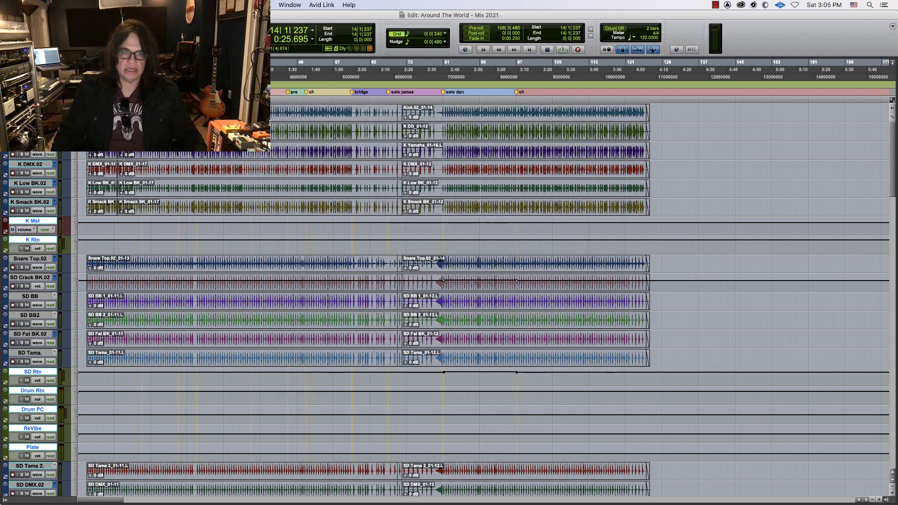
# - Add the Tom Rtn and Bass Rtn tracks to the current track selection
pyautogui.press('Return')
pyautogui.press('t')
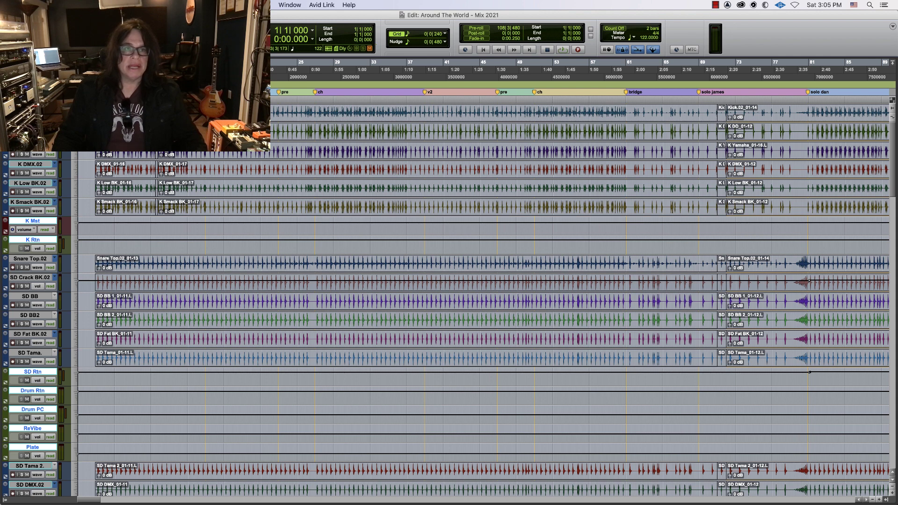
pyautogui.press('super+bracketleft')
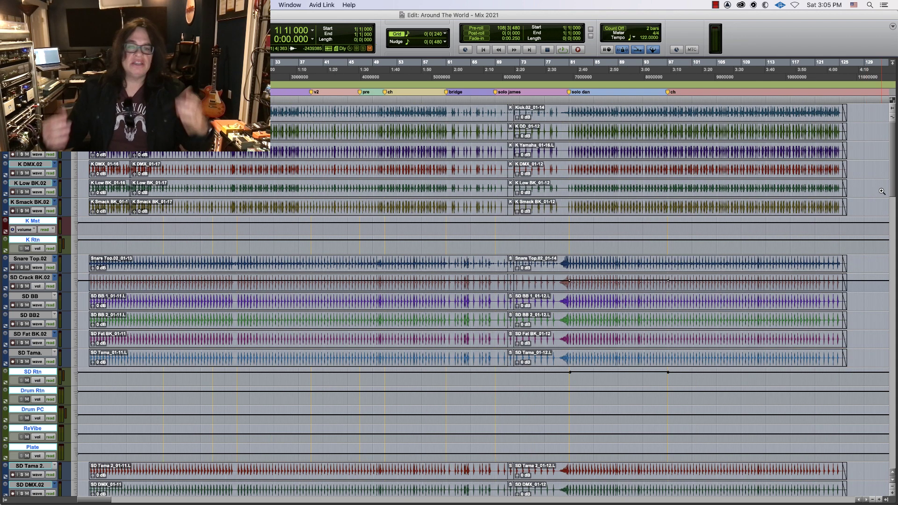
pyautogui.press('super+equal')
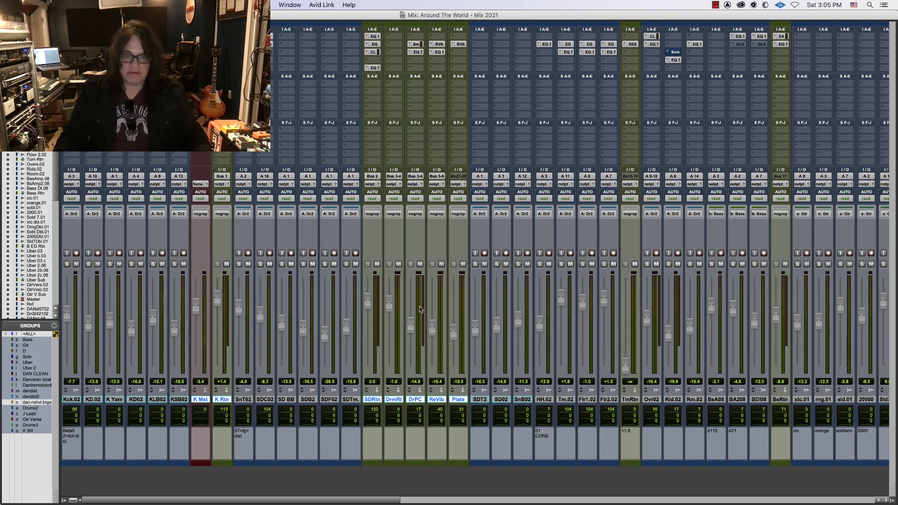
pyautogui.click(630, 400)
pyautogui.press('super+equal')
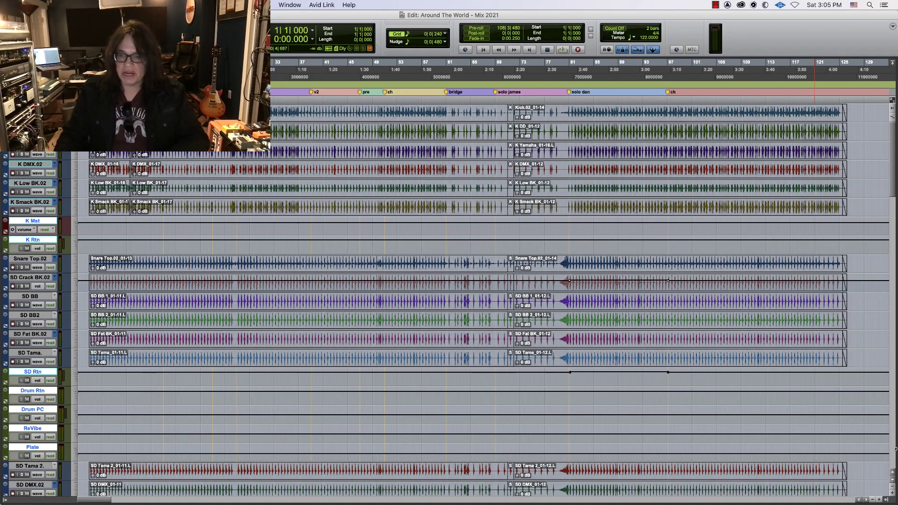
pyautogui.moveTo(891, 188); pyautogui.dragTo(892, 279)
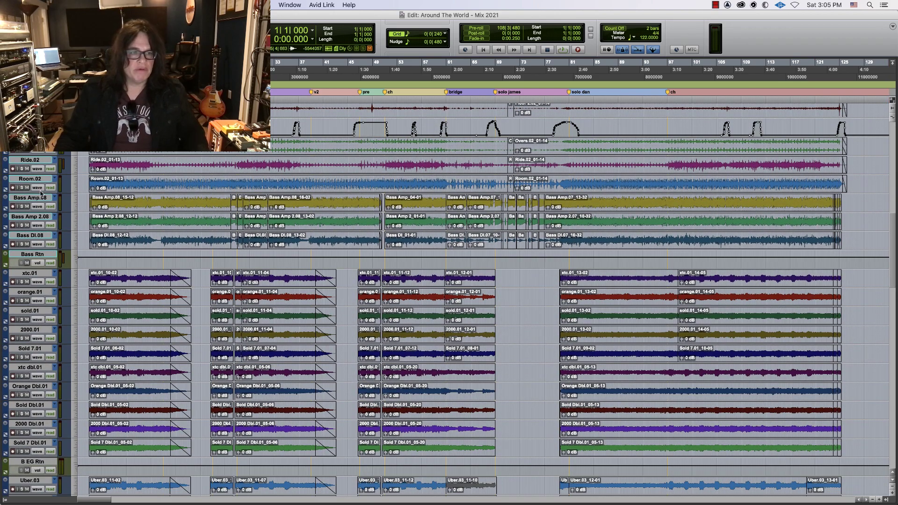
pyautogui.click(42, 254)
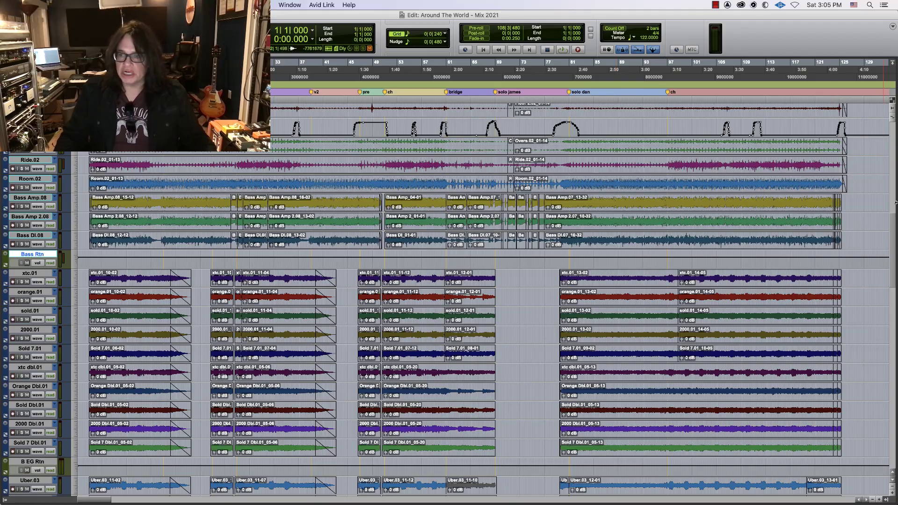
# - Extend the track selection with B EG Rtn, Uber Sub, Gtr V Sub, Master and Ref
pyautogui.scroll(-10, 893, 228)
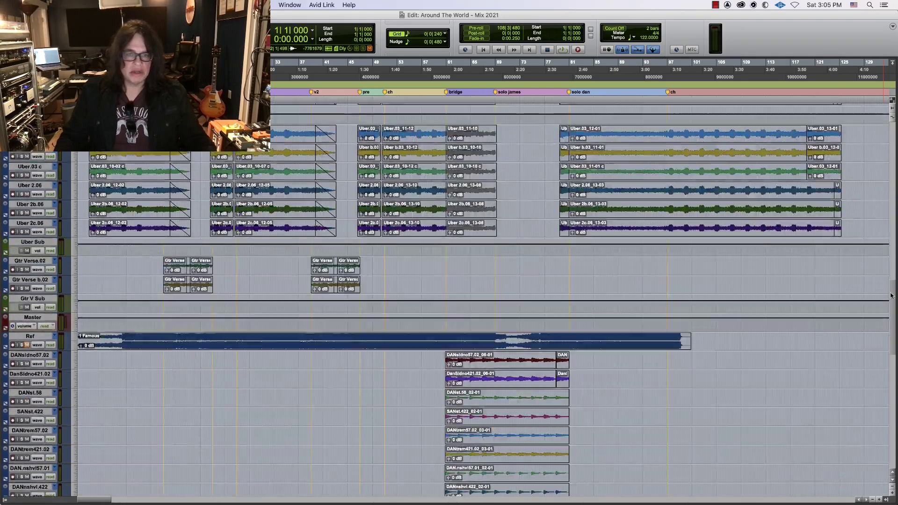
pyautogui.scroll(-2, 891, 259)
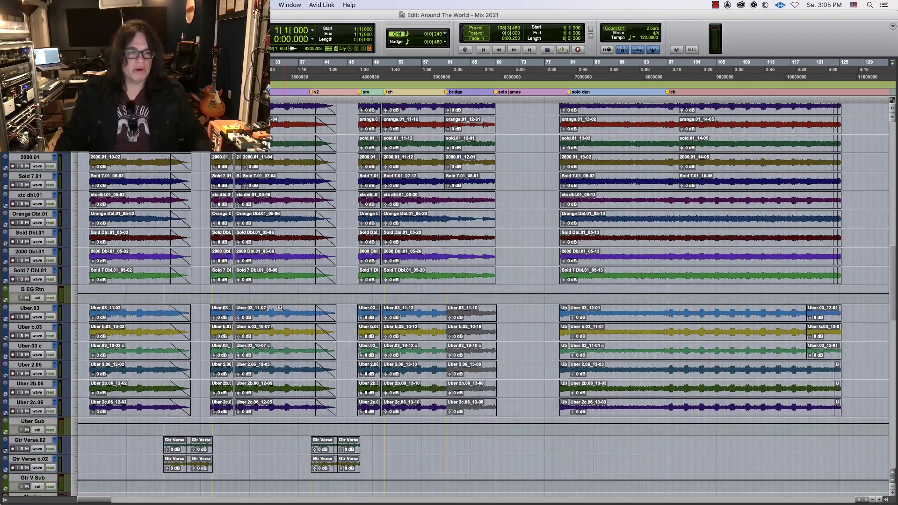
pyautogui.click(27, 291)
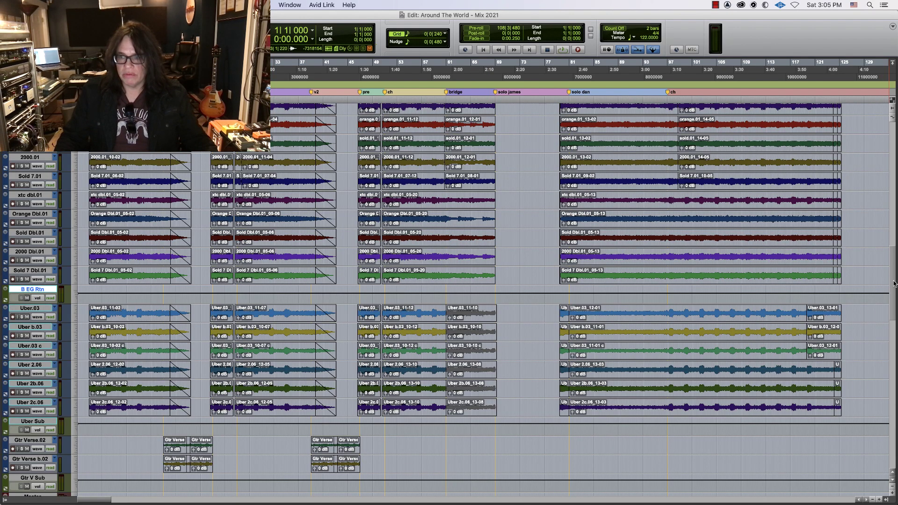
pyautogui.scroll(4, 893, 281)
pyautogui.scroll(-12, 896, 276)
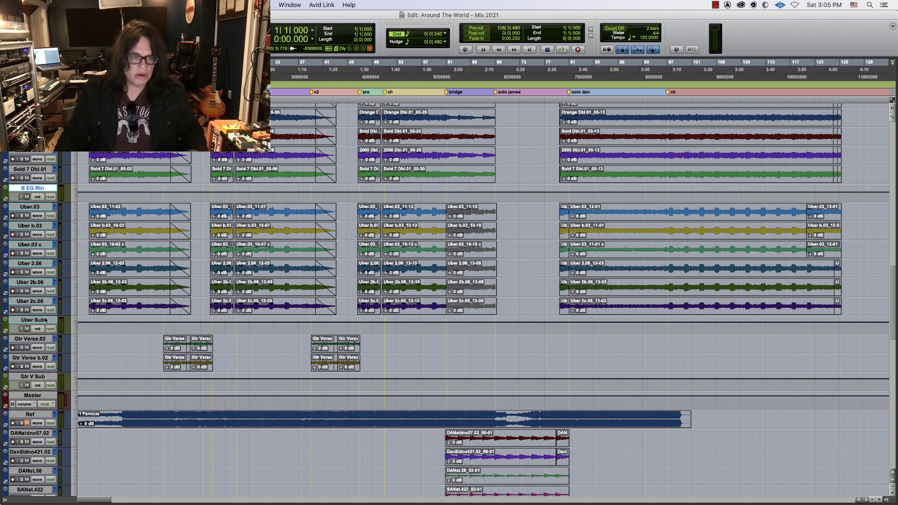
pyautogui.keyDown('super'); pyautogui.click(45, 322); pyautogui.keyUp('super')
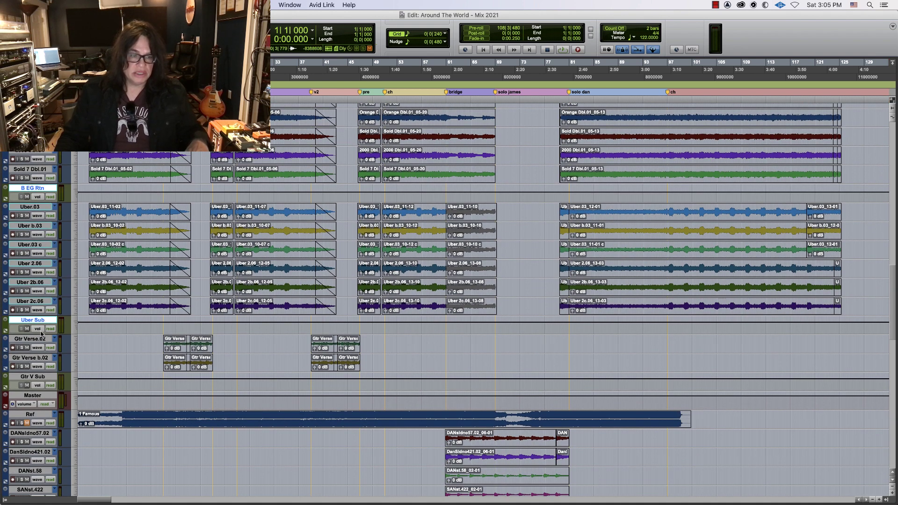
pyautogui.keyDown('super'); pyautogui.click(45, 379); pyautogui.keyUp('super')
pyautogui.keyDown('super'); pyautogui.click(46, 396); pyautogui.keyUp('super')
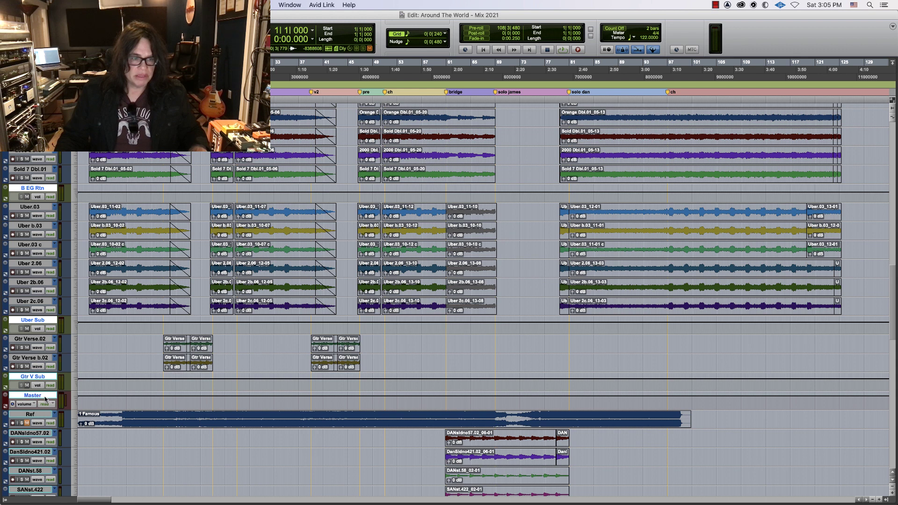
pyautogui.keyDown('super'); pyautogui.click(40, 415); pyautogui.keyUp('super')
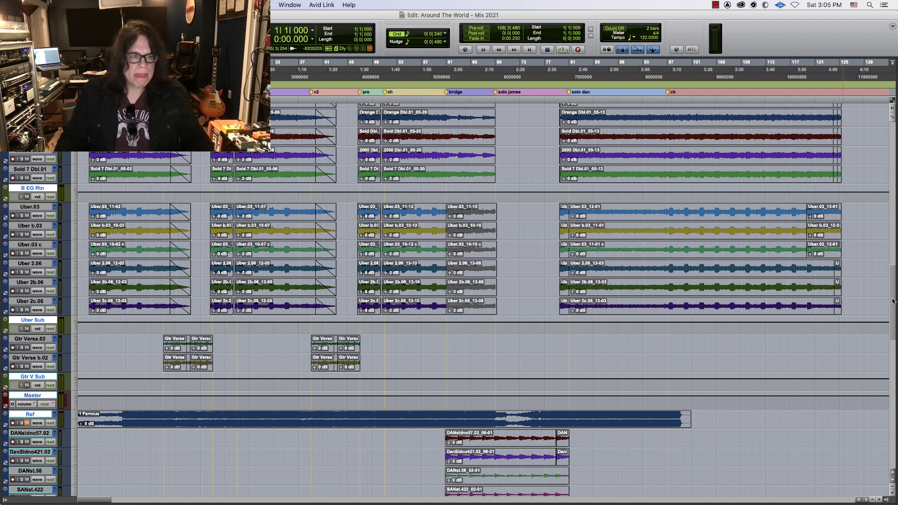
# - Add the Br EG Rtn, EF, 'Verb and J Sub tracks to the selection
pyautogui.moveTo(891, 304); pyautogui.dragTo(892, 389)
pyautogui.keyDown('super'); pyautogui.click(33, 211); pyautogui.keyUp('super')
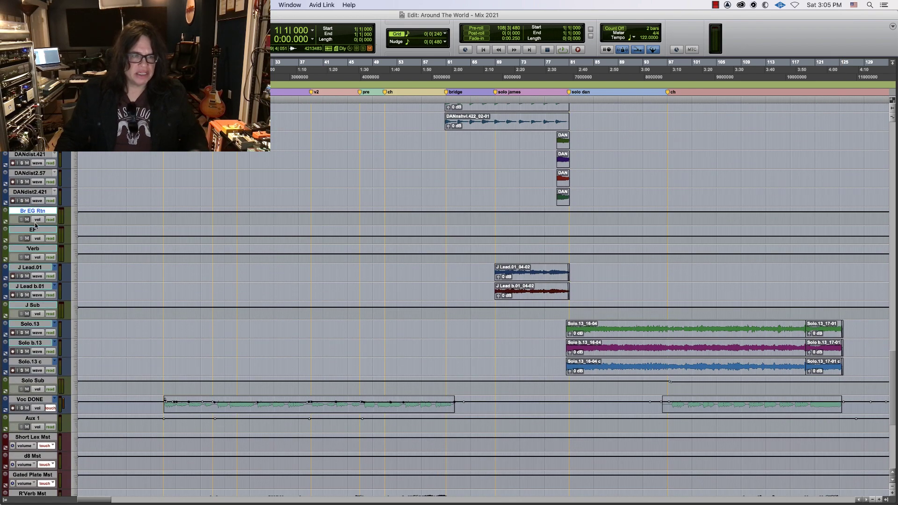
pyautogui.keyDown('super'); pyautogui.click(35, 229); pyautogui.keyUp('super')
pyautogui.keyDown('super'); pyautogui.click(33, 248); pyautogui.keyUp('super')
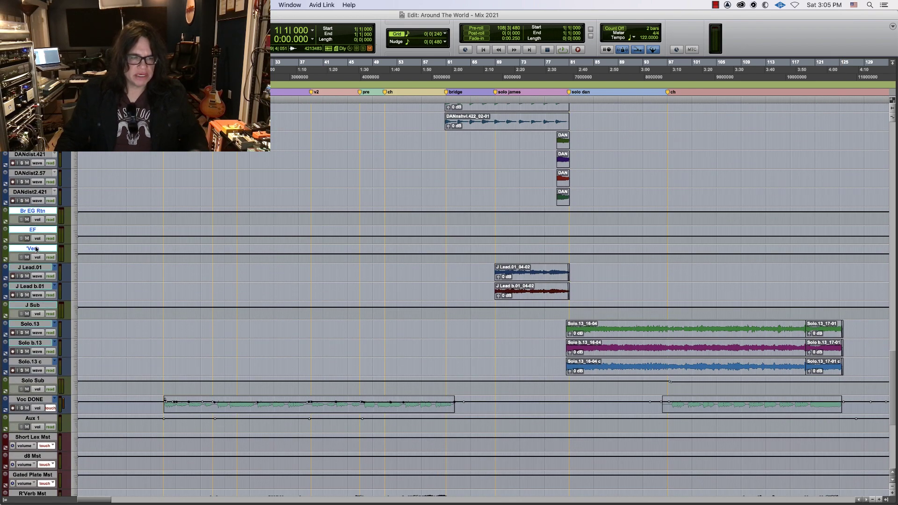
pyautogui.keyDown('super'); pyautogui.click(45, 308); pyautogui.keyUp('super')
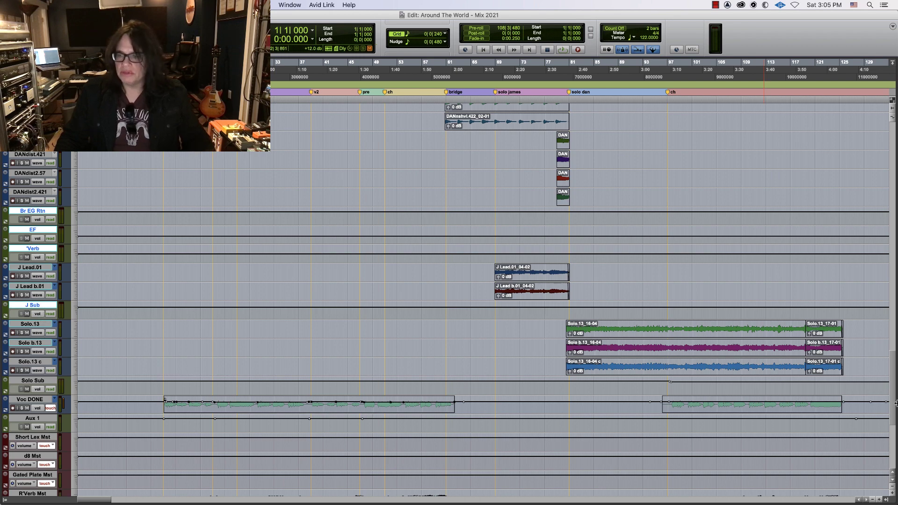
# - Delete all selected return, sub, master and reference tracks along with their alternate playlists
pyautogui.scroll(-8, 894, 391)
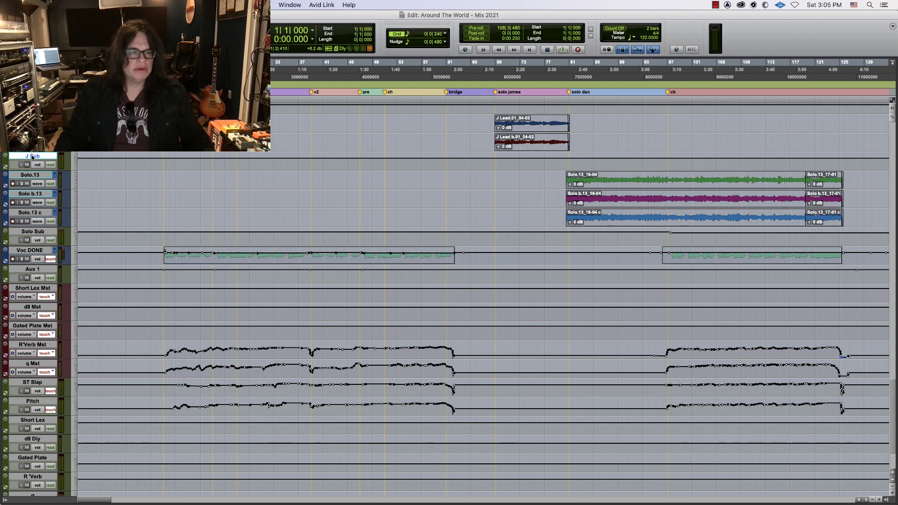
pyautogui.rightClick(32, 158)
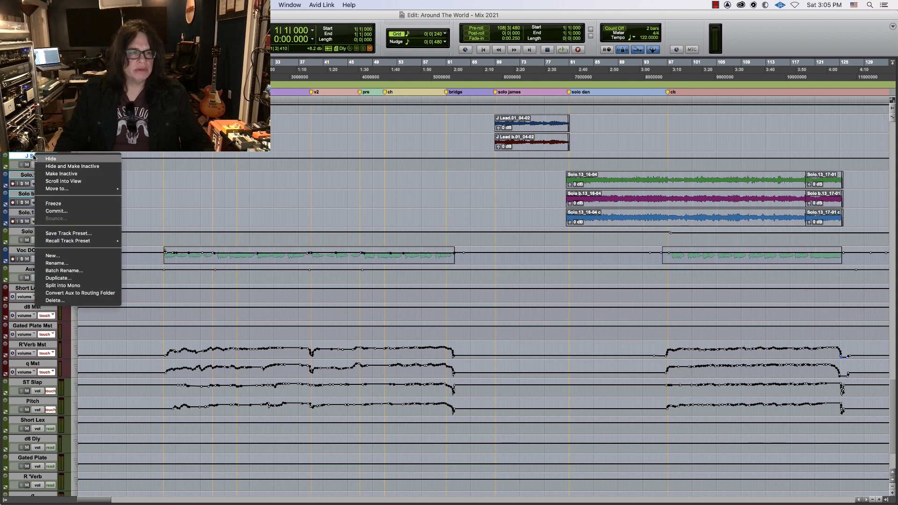
pyautogui.click(64, 300)
pyautogui.press('Return')
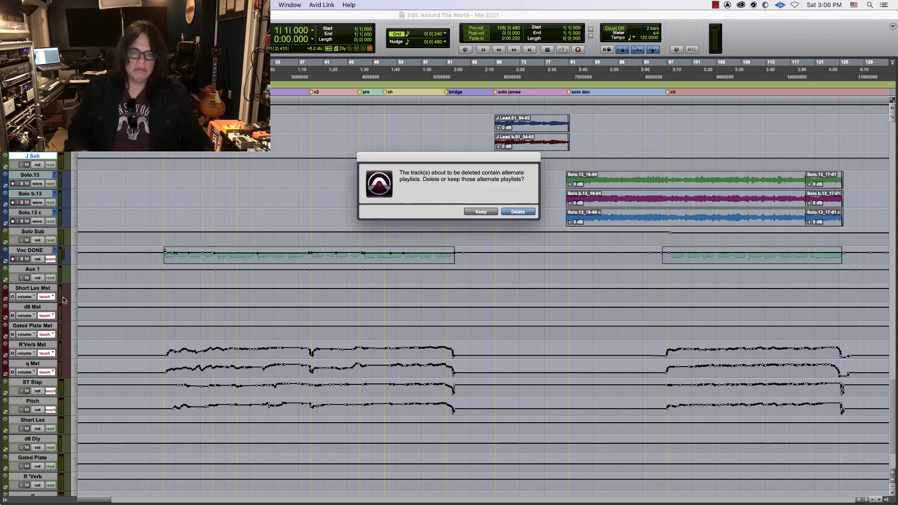
pyautogui.press('Return')
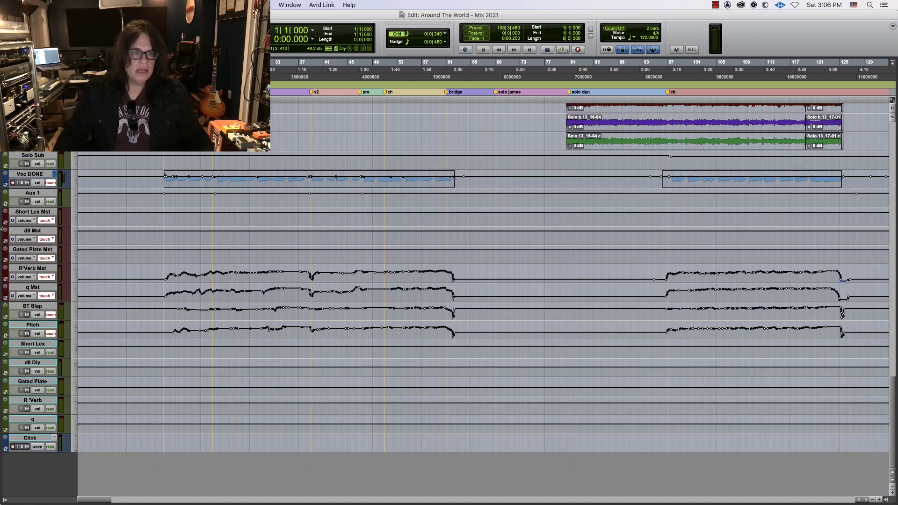
# - Delete the sub, aux and effects master tracks from Solo Sub down to q, leaving out Voc DONE and Click
pyautogui.click(40, 156)
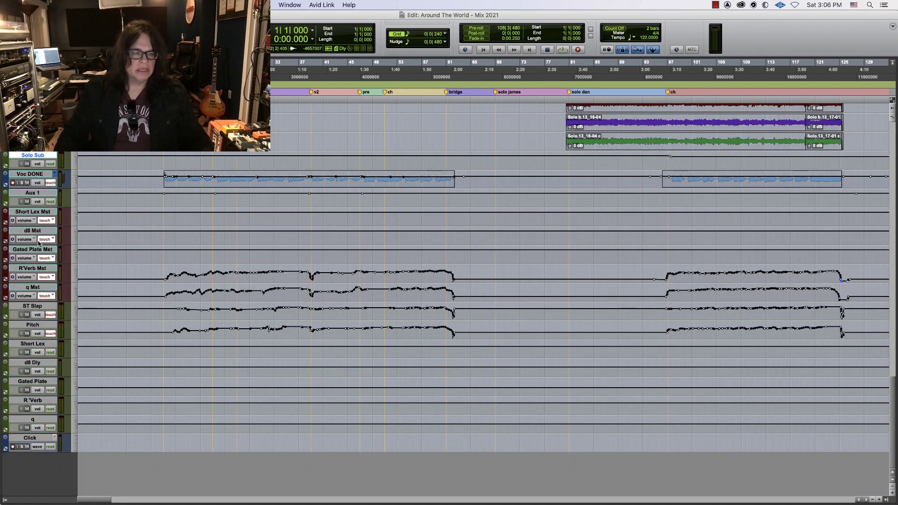
pyautogui.keyDown('shift'); pyautogui.click(35, 438); pyautogui.keyUp('shift')
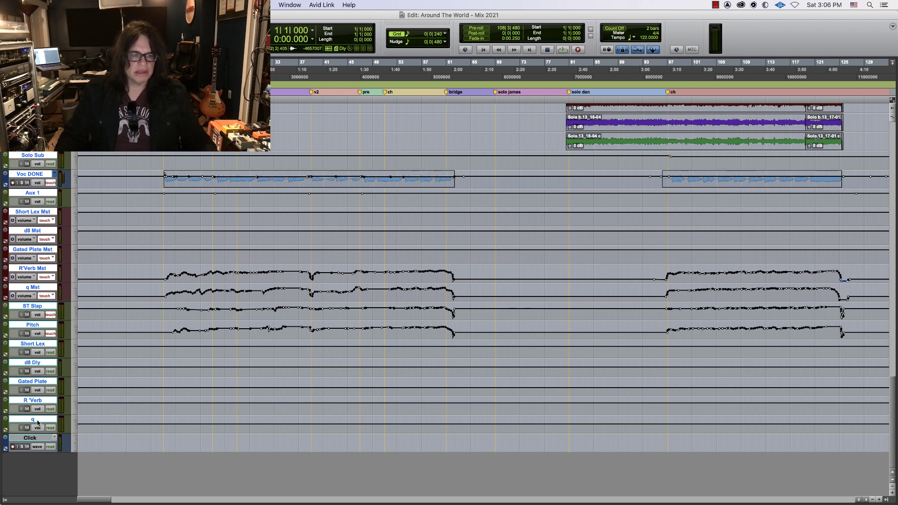
pyautogui.rightClick(39, 422)
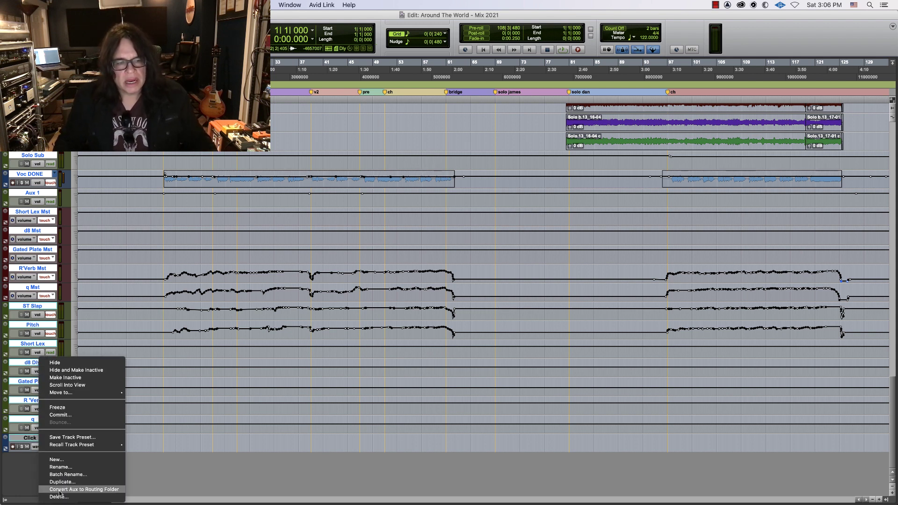
pyautogui.click(60, 497)
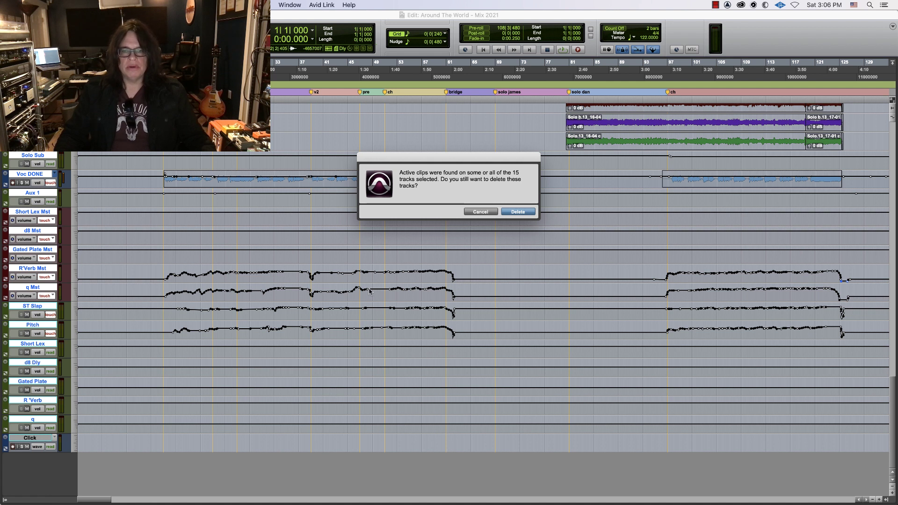
pyautogui.click(475, 212)
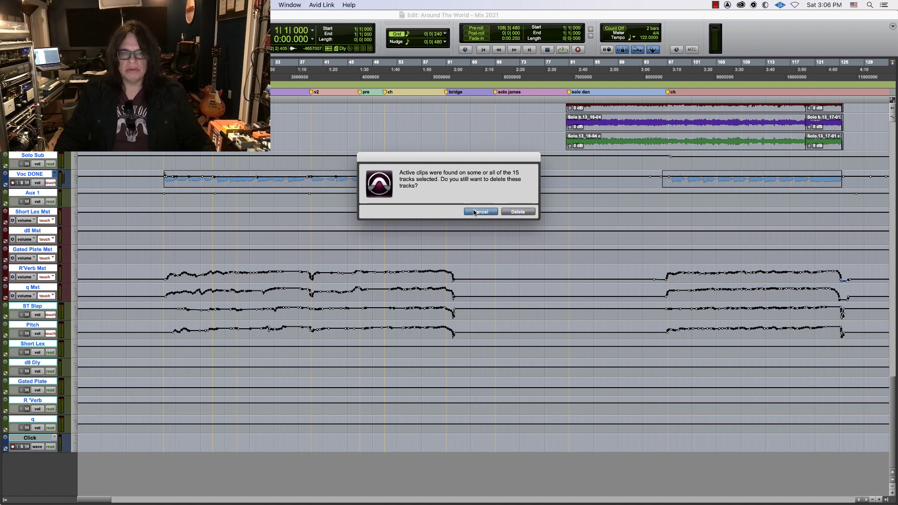
pyautogui.click(39, 174)
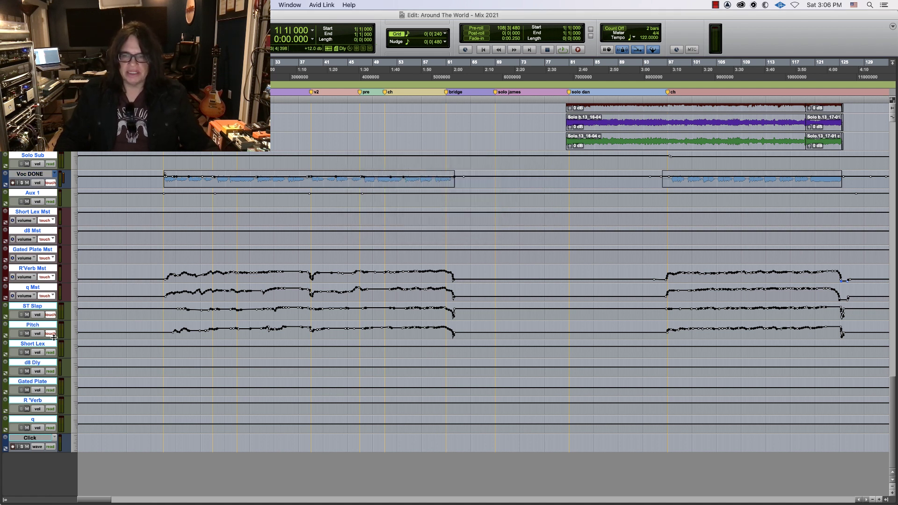
pyautogui.rightClick(33, 361)
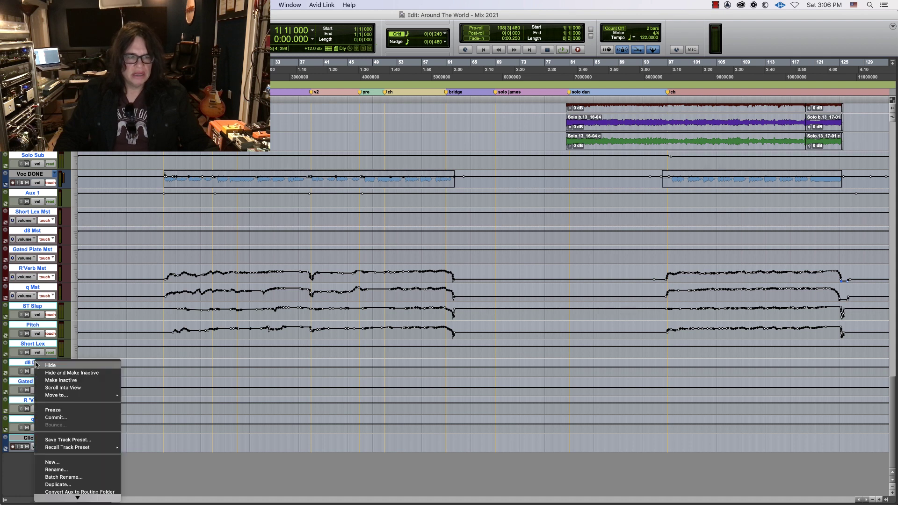
pyautogui.click(82, 502)
# - Set the Voc DONE track's automation mode to read
pyautogui.scroll(10, 82, 500)
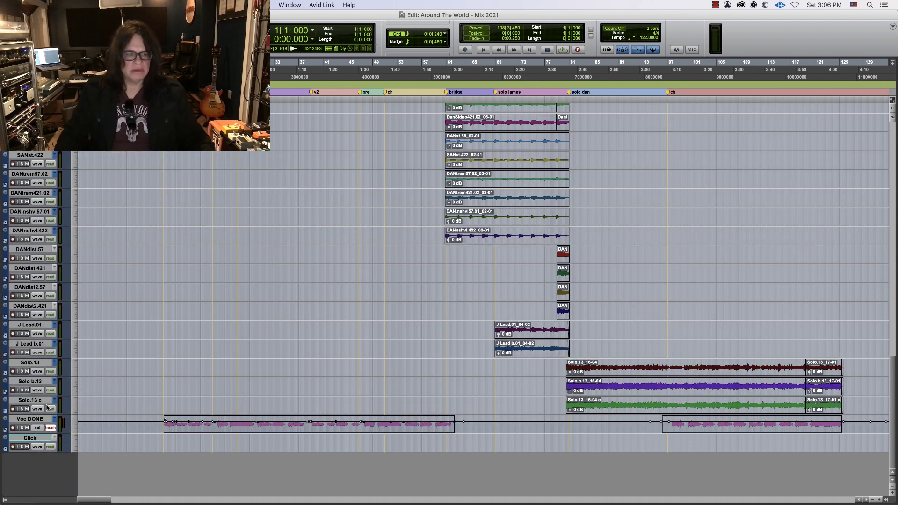
pyautogui.click(50, 427)
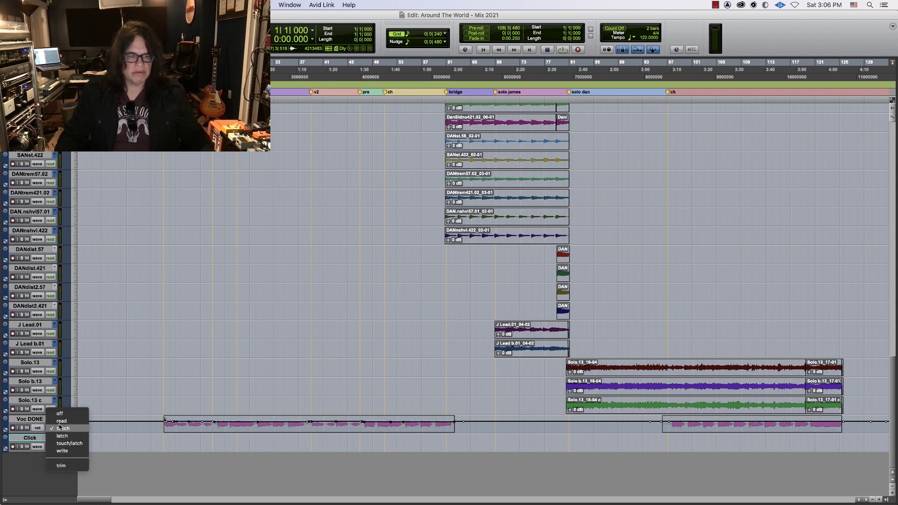
pyautogui.click(60, 422)
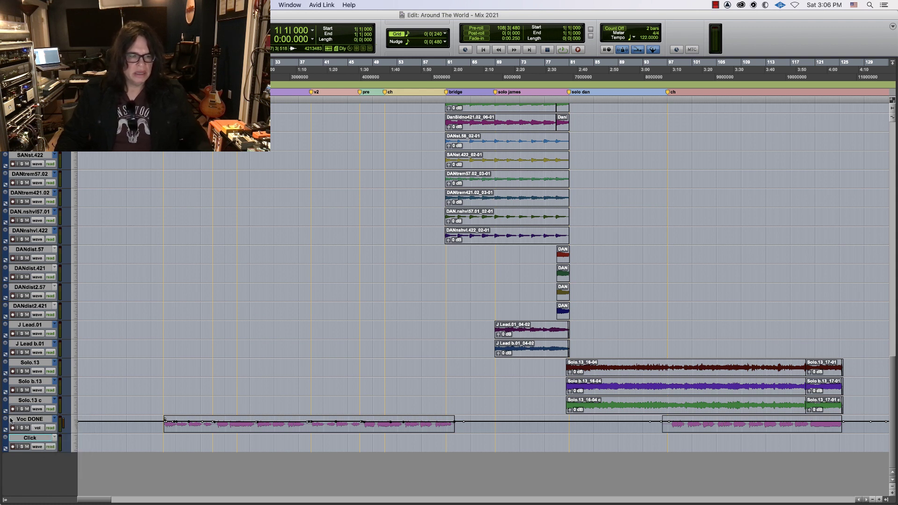
# - Set the height of all tracks to medium and their track view to waveform
pyautogui.rightClick(6, 403)
pyautogui.moveTo(54, 405)
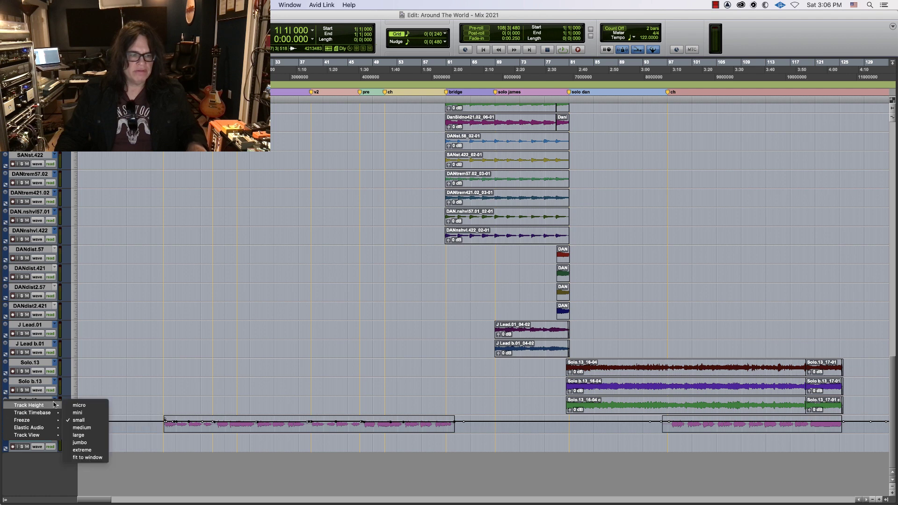
pyautogui.click(92, 428)
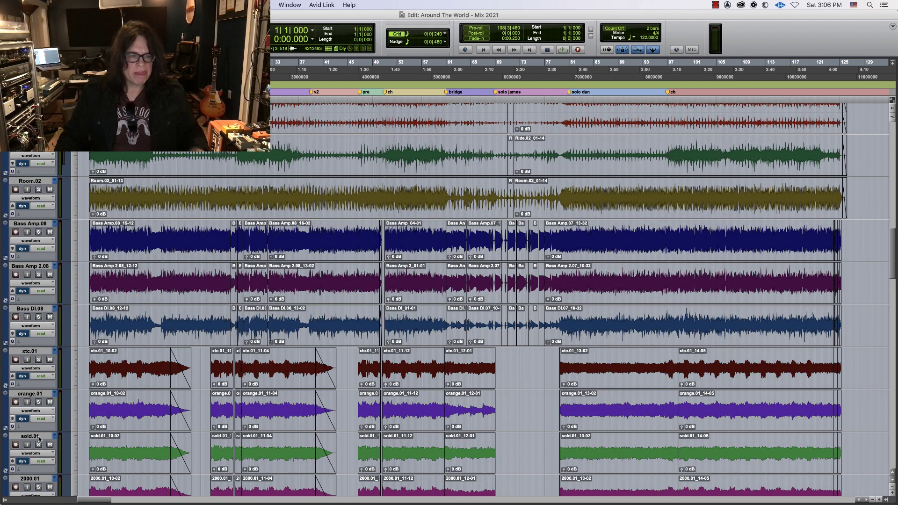
pyautogui.click(39, 410)
pyautogui.click(40, 411)
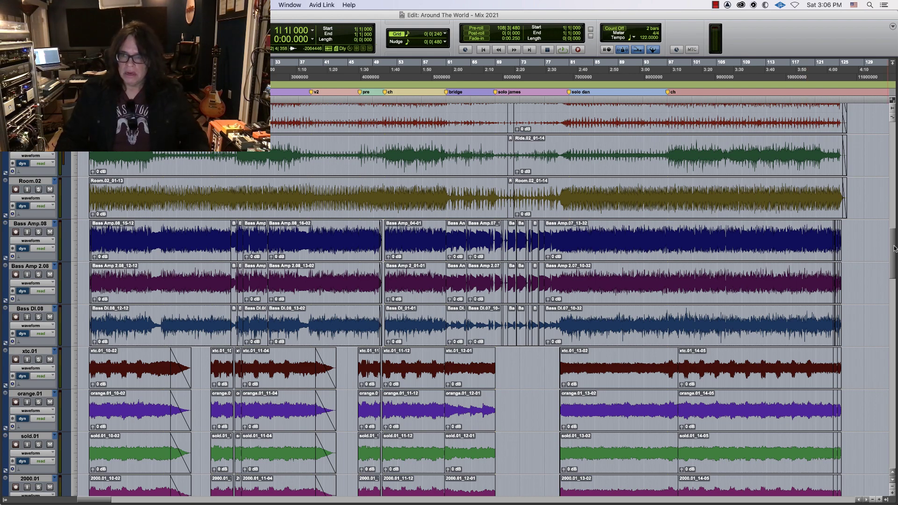
pyautogui.moveTo(895, 249); pyautogui.dragTo(876, 486)
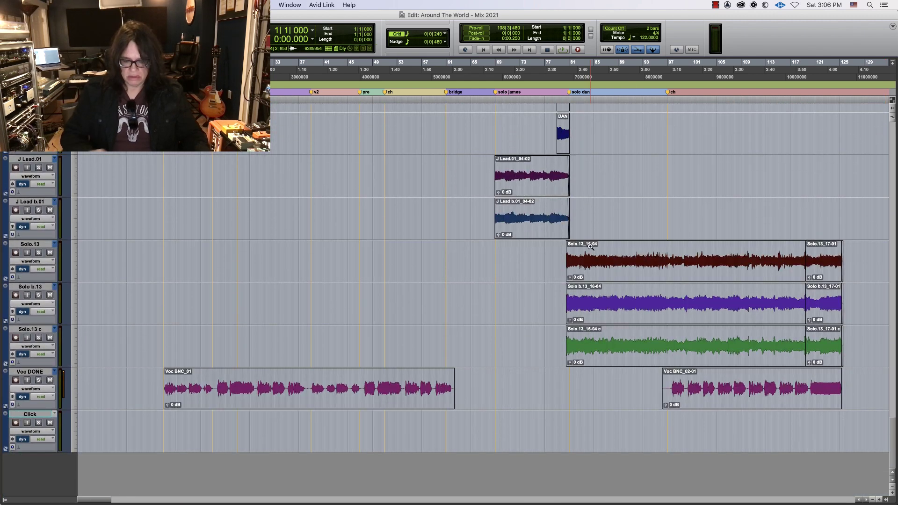
# - Assign the outputs of all tracks in the mixer to the stereo pair 1-2
pyautogui.press('super+equal')
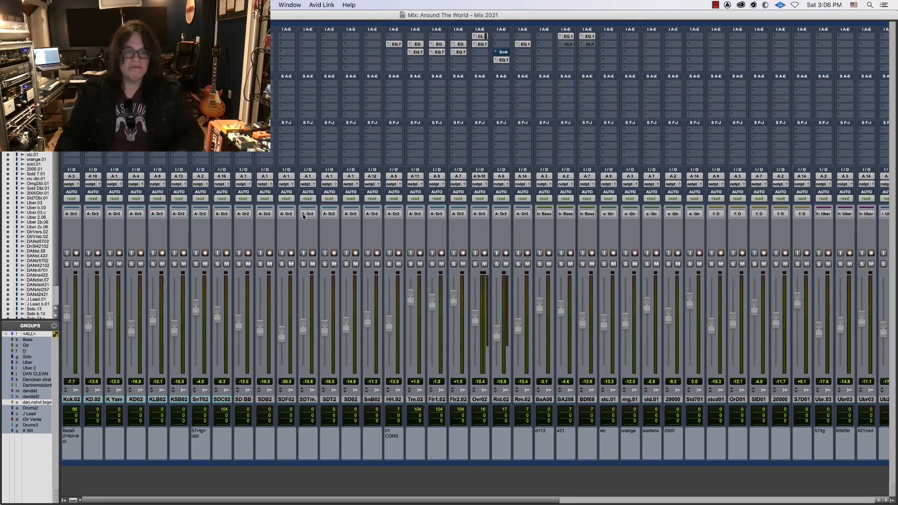
pyautogui.click(114, 184)
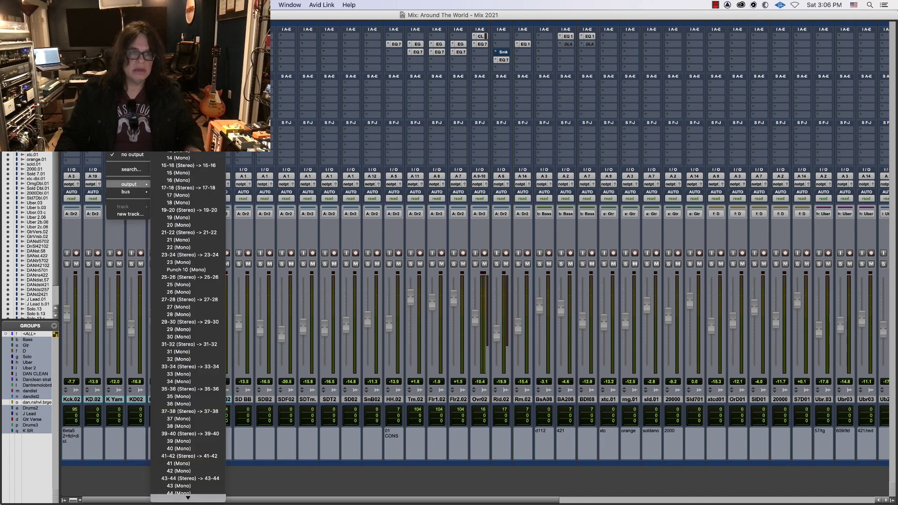
pyautogui.keyDown('alt'); pyautogui.click(187, 14); pyautogui.keyUp('alt')
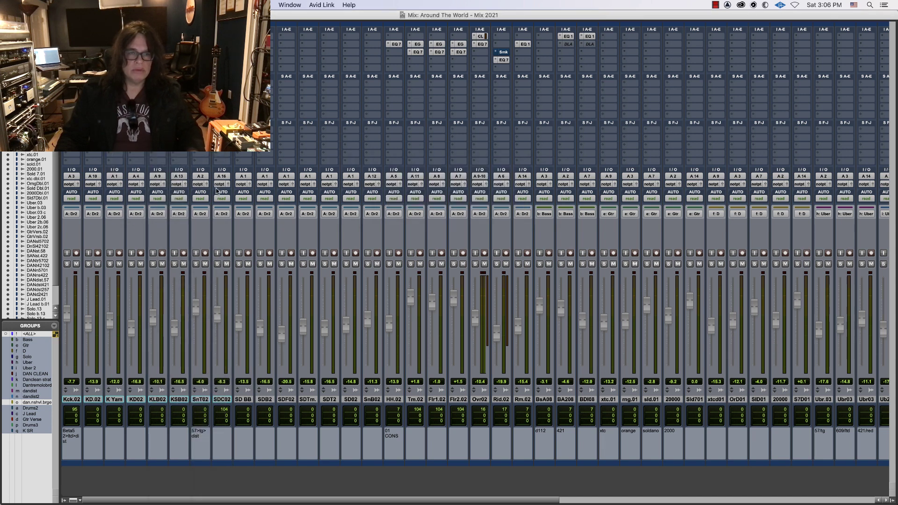
# - Set the inputs of all mono tracks to A 1 and of all stereo tracks to A 1-2
pyautogui.click(136, 178)
pyautogui.keyDown('alt'); pyautogui.click(201, 178); pyautogui.keyUp('alt')
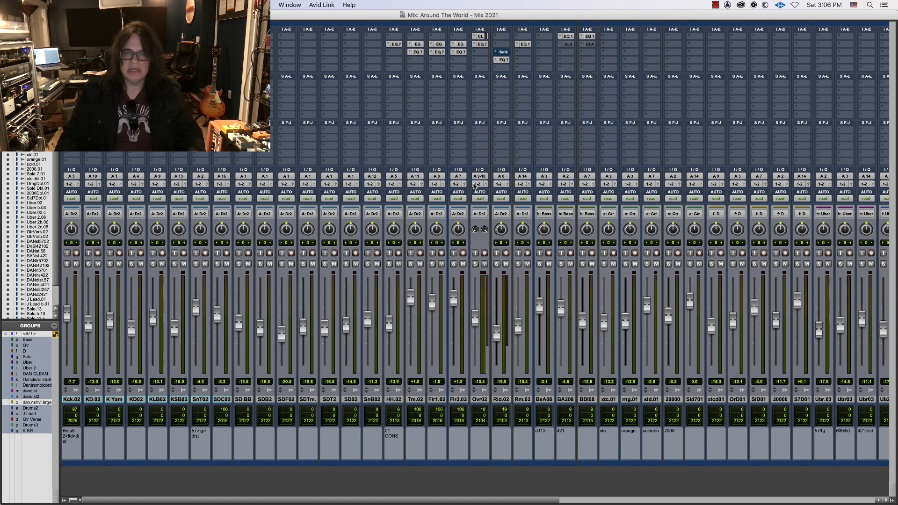
pyautogui.click(482, 177)
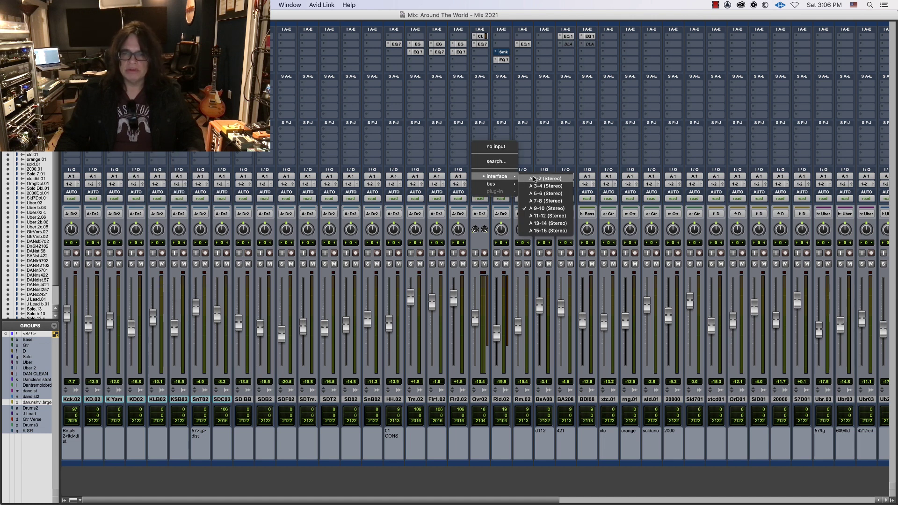
pyautogui.click(535, 179)
pyautogui.press('super+equal')
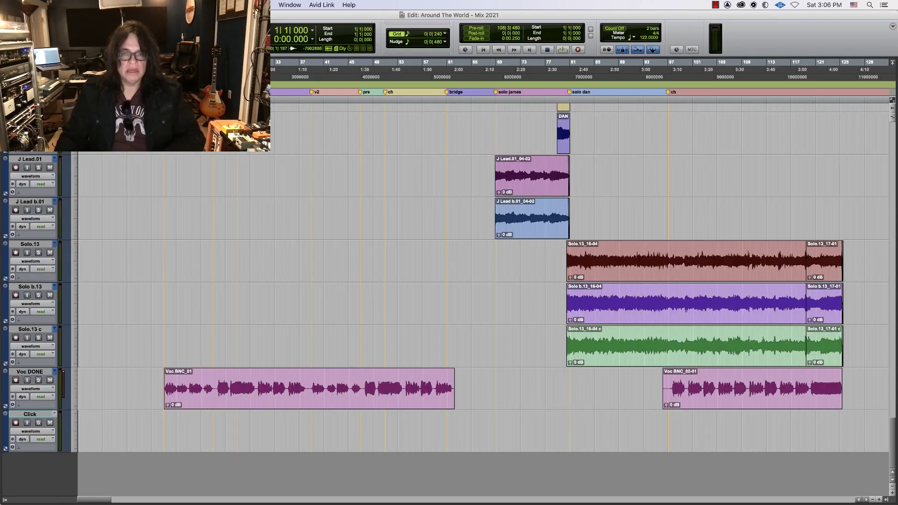
pyautogui.press('super+equal')
pyautogui.press('super+equal')
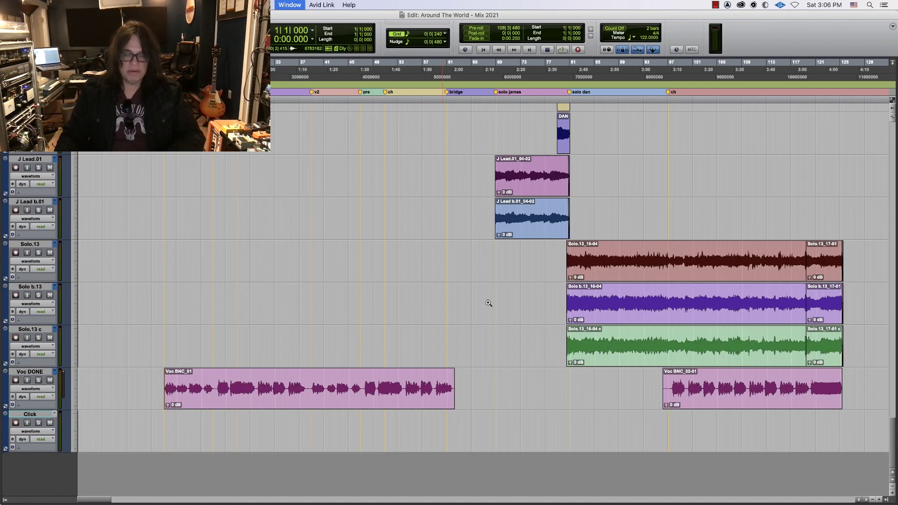
pyautogui.press('super+equal')
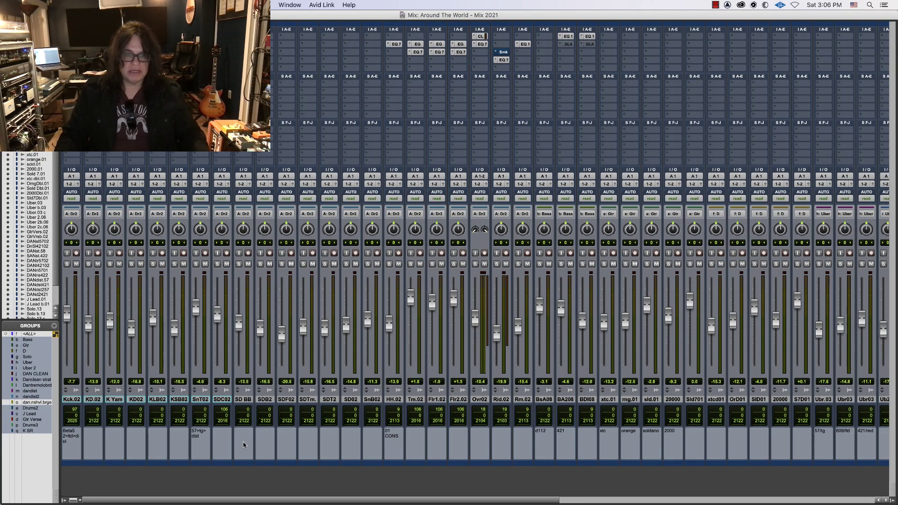
# - Enable the <ALL> group and lower all faders together, bringing Kck.02 to about -15.5 dB
pyautogui.click(33, 335)
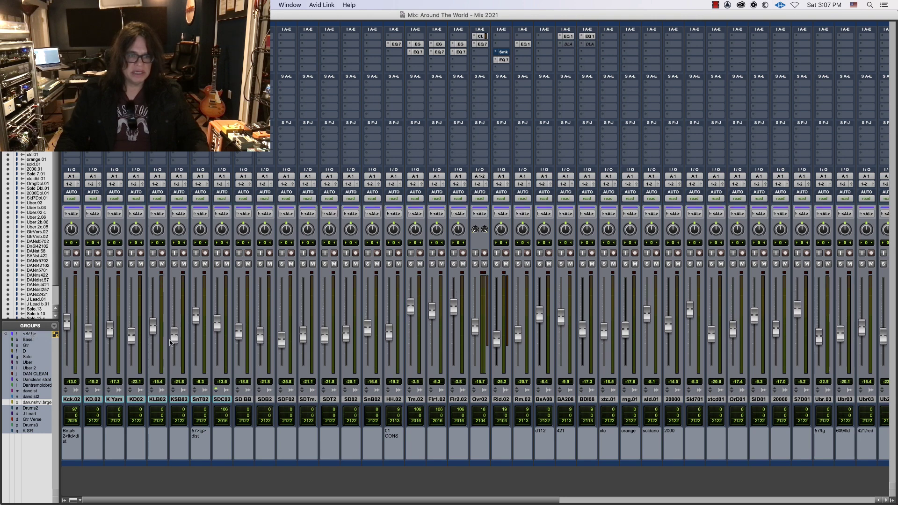
pyautogui.press('super+equal')
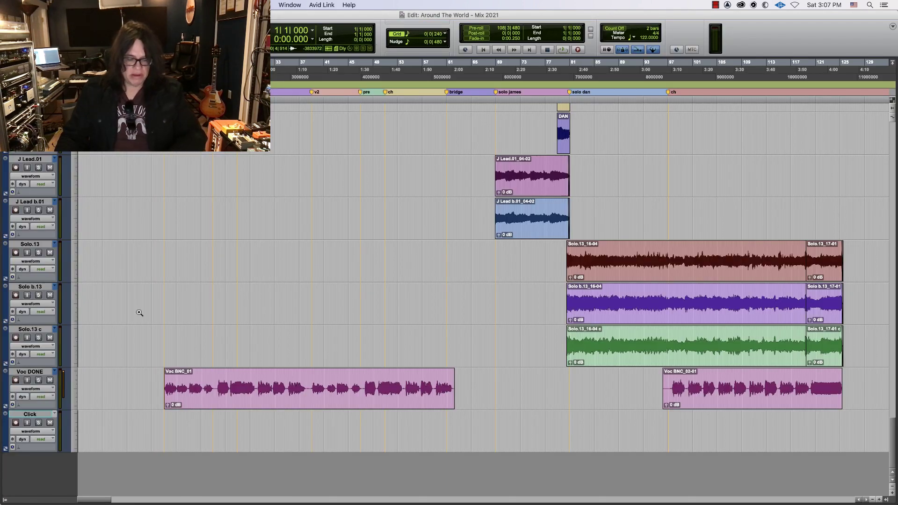
pyautogui.press('super+equal')
pyautogui.rightClick(37, 338)
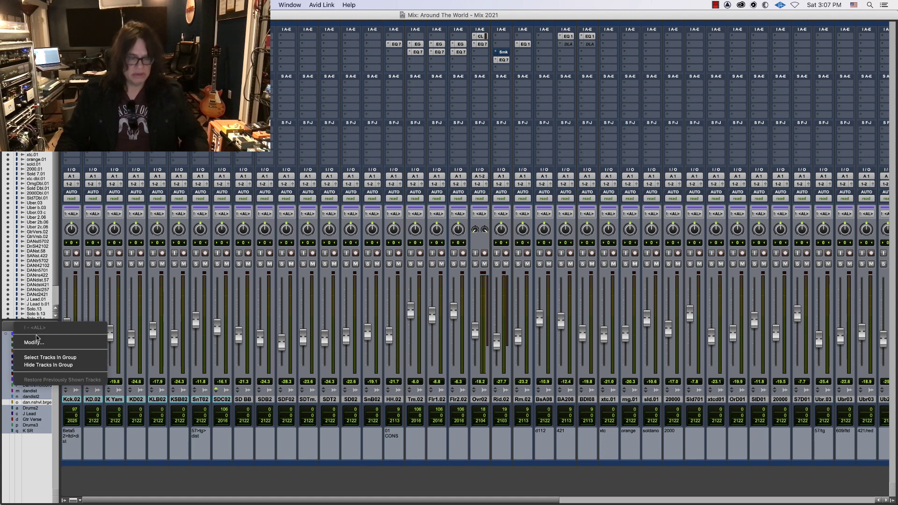
pyautogui.click(18, 317)
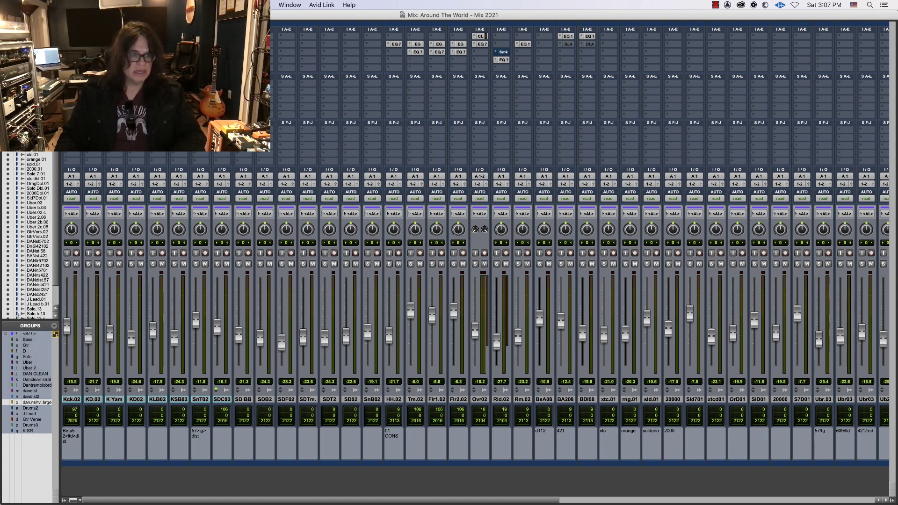
pyautogui.rightClick(28, 333)
pyautogui.click(7, 324)
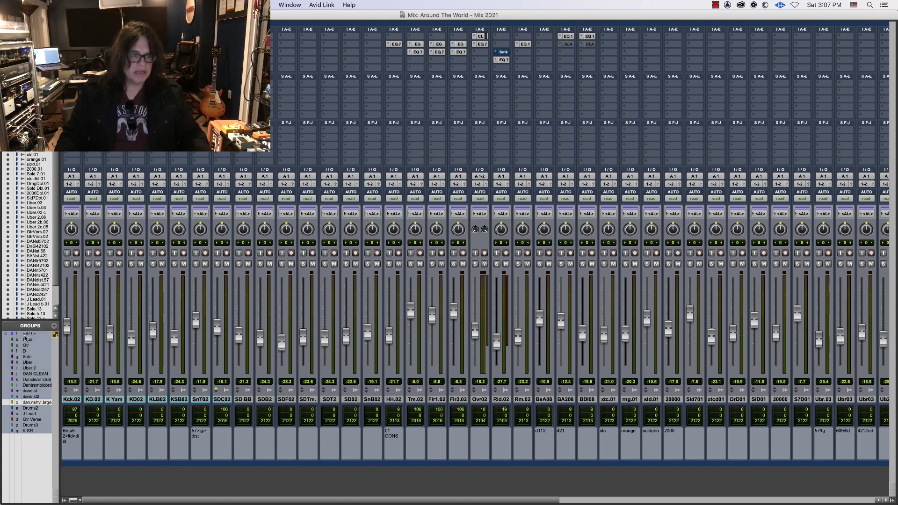
# - Show the track and group lists beside the edit timeline and play the session from around bar 11, checking the mixer meters
pyautogui.press('super+equal')
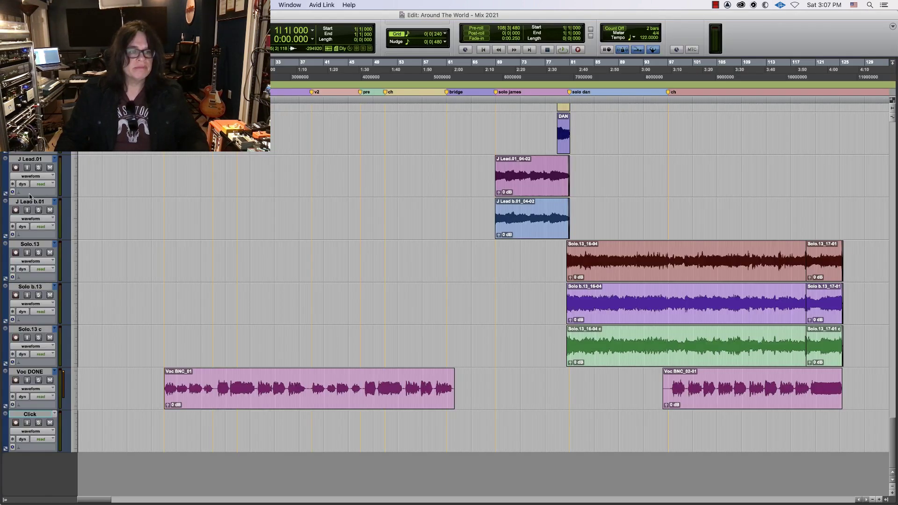
pyautogui.click(4, 500)
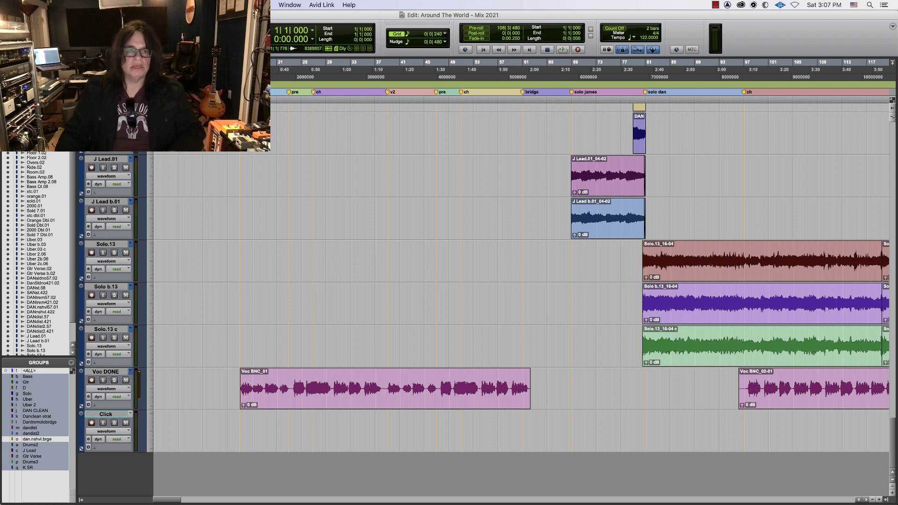
pyautogui.click(216, 162)
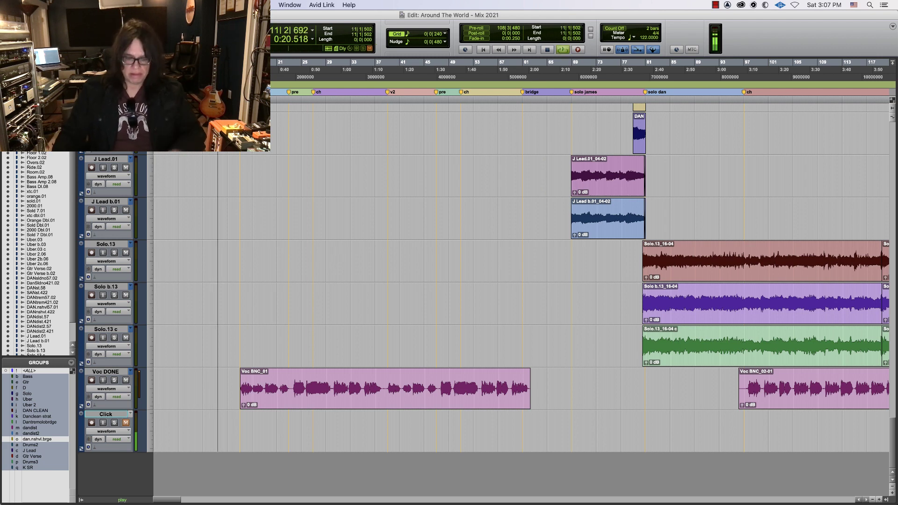
pyautogui.press('super+equal')
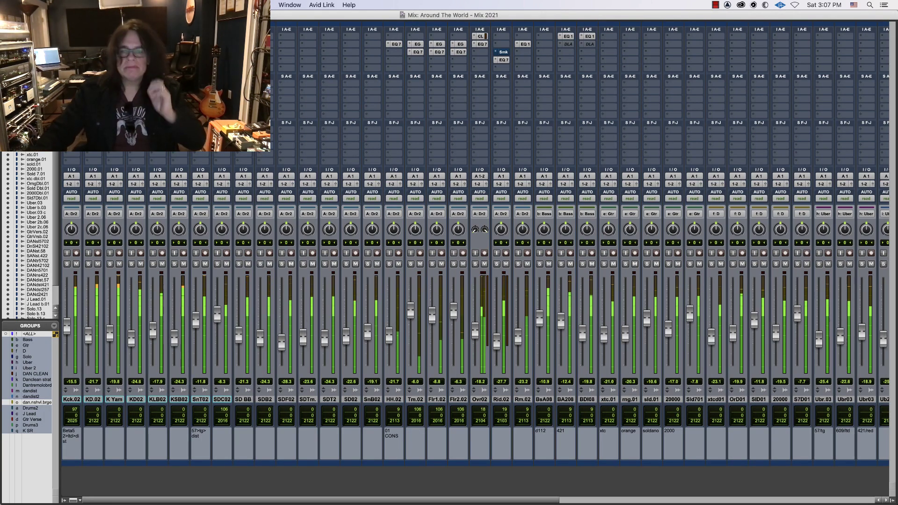
pyautogui.press('super+equal')
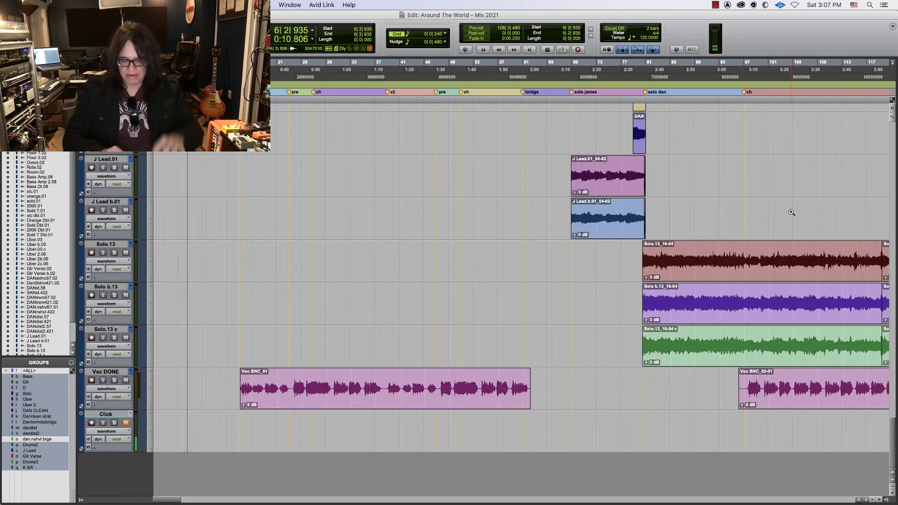
# - Return to the session start, place the cursor at 2|2|480 just before the guitar clips begin, and audition the intro
pyautogui.press('Return')
pyautogui.press('t')
pyautogui.press('super+bracketright')
pyautogui.press('super+bracketright')
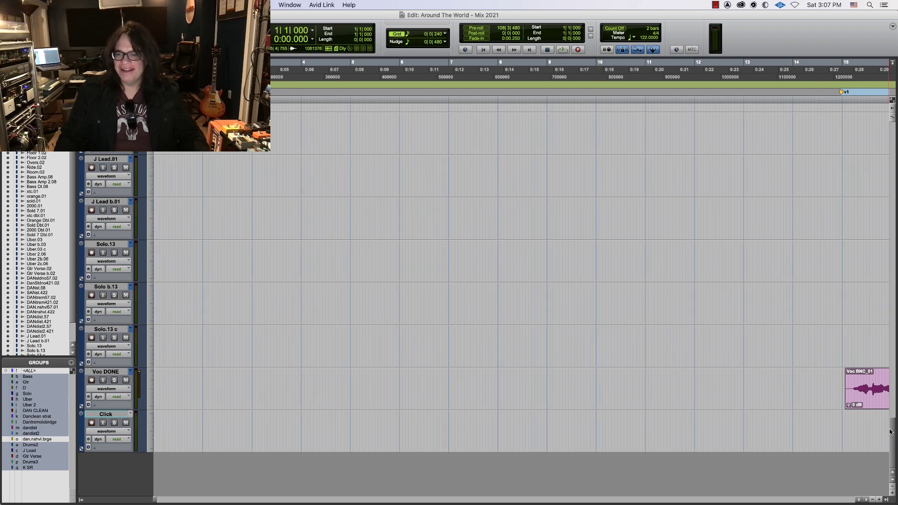
pyautogui.moveTo(895, 432); pyautogui.dragTo(893, 274)
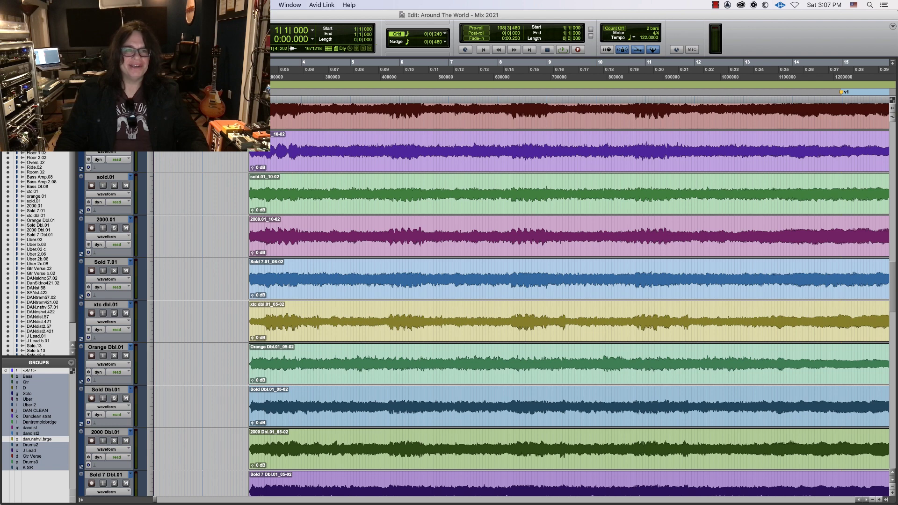
pyautogui.click(222, 168)
pyautogui.press('space')
pyautogui.press('t')
pyautogui.press('t')
pyautogui.press('space')
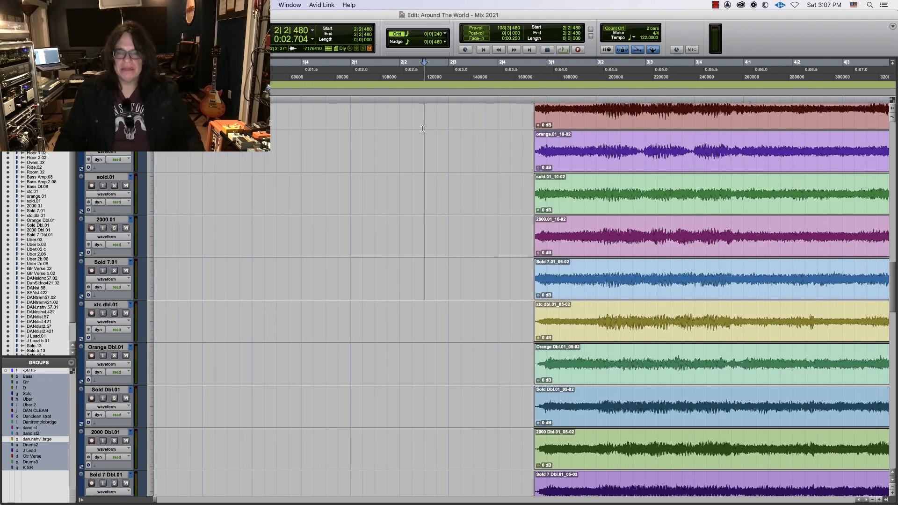
# - Examine the muted Click track at the far end of the mixer during playback
pyautogui.press('super+equal')
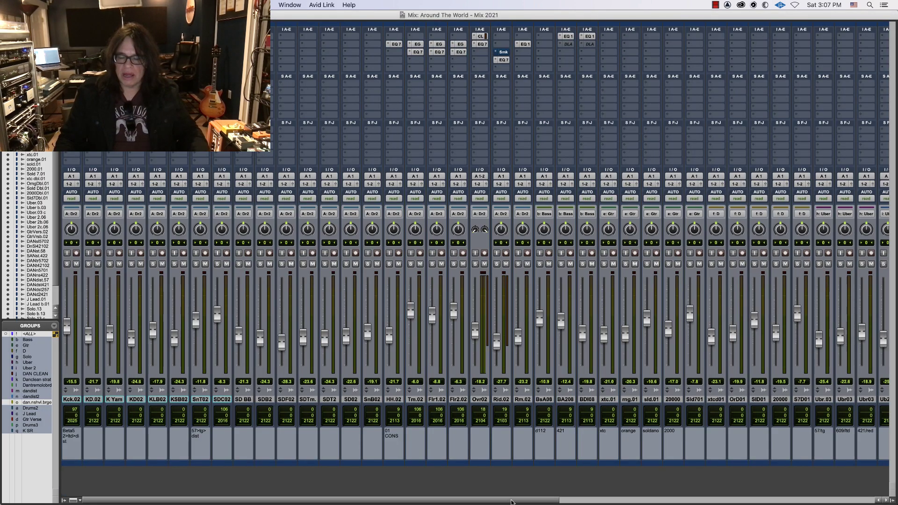
pyautogui.moveTo(511, 502); pyautogui.dragTo(828, 501)
pyautogui.keyDown('alt'); pyautogui.click(828, 367); pyautogui.keyUp('alt')
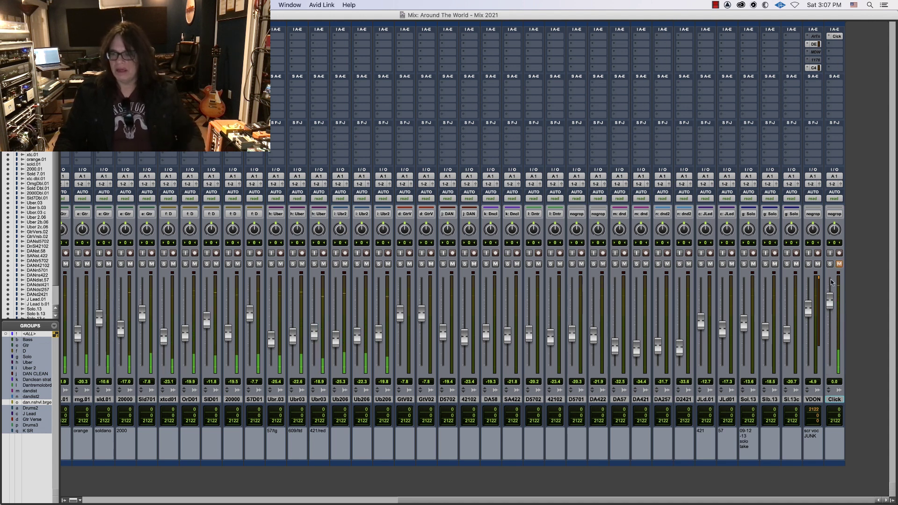
pyautogui.press('super+equal')
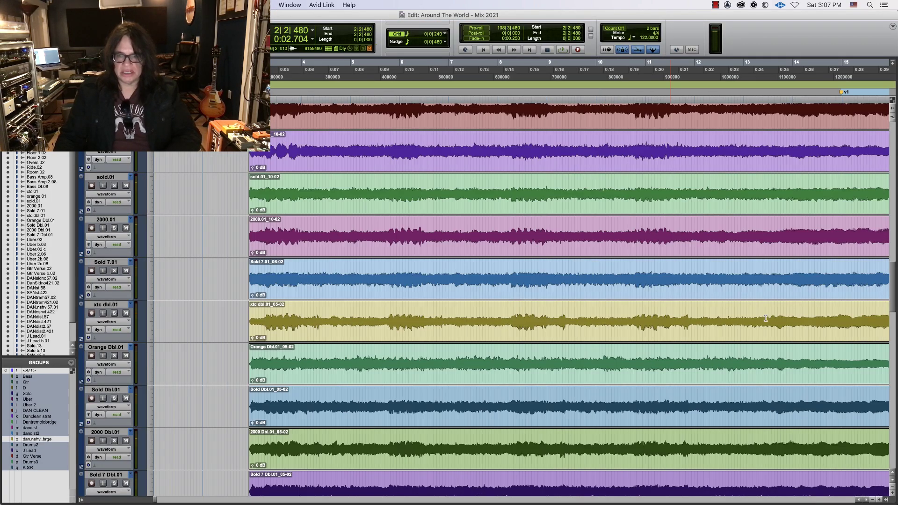
# - Show the Click track's mute automation in the edit timeline and delete all of it
pyautogui.press('r')
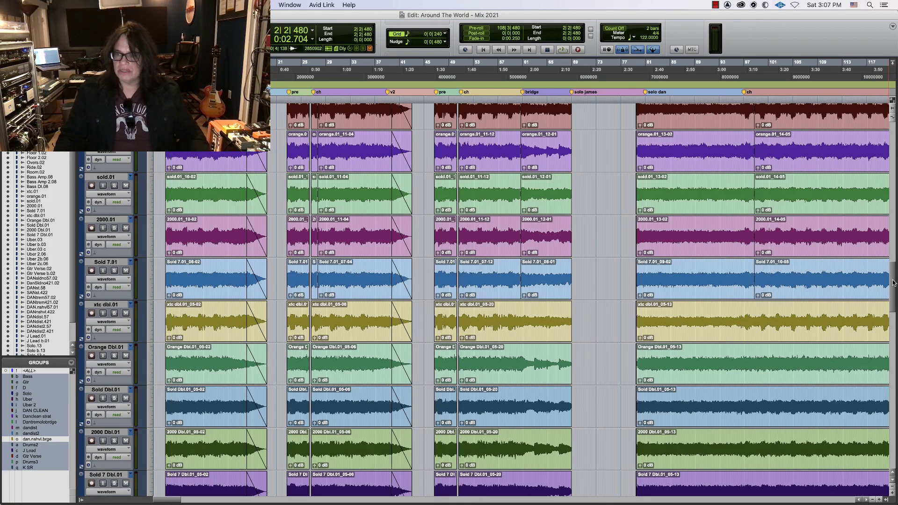
pyautogui.moveTo(893, 282); pyautogui.dragTo(886, 372)
pyautogui.scroll(-10, 886, 372)
pyautogui.press('super+bracketleft')
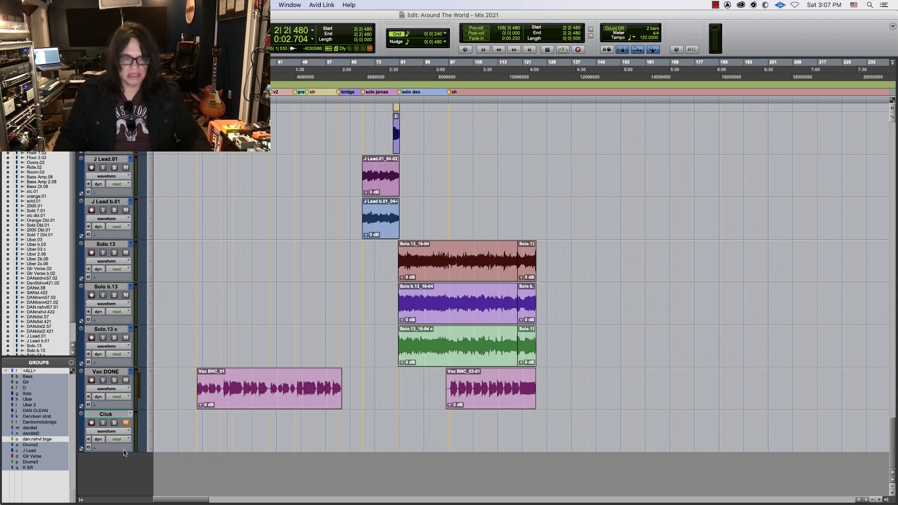
pyautogui.click(112, 431)
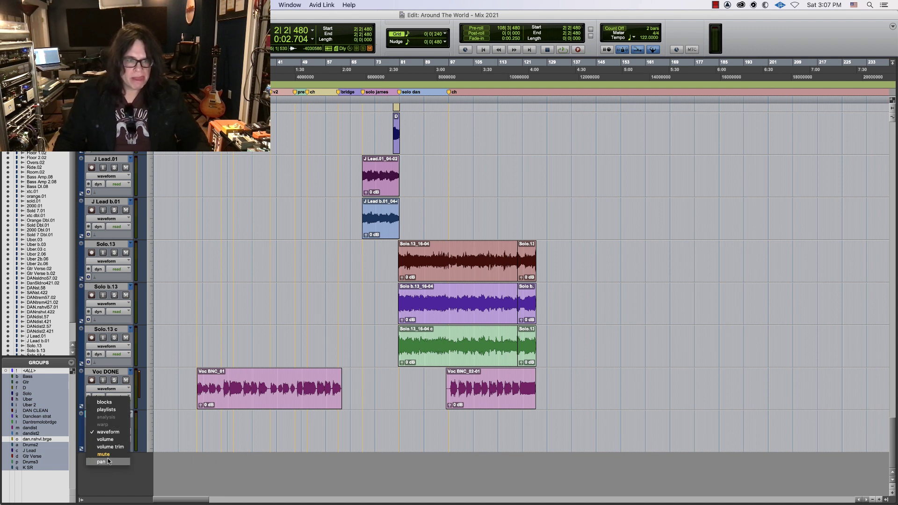
pyautogui.click(286, 425)
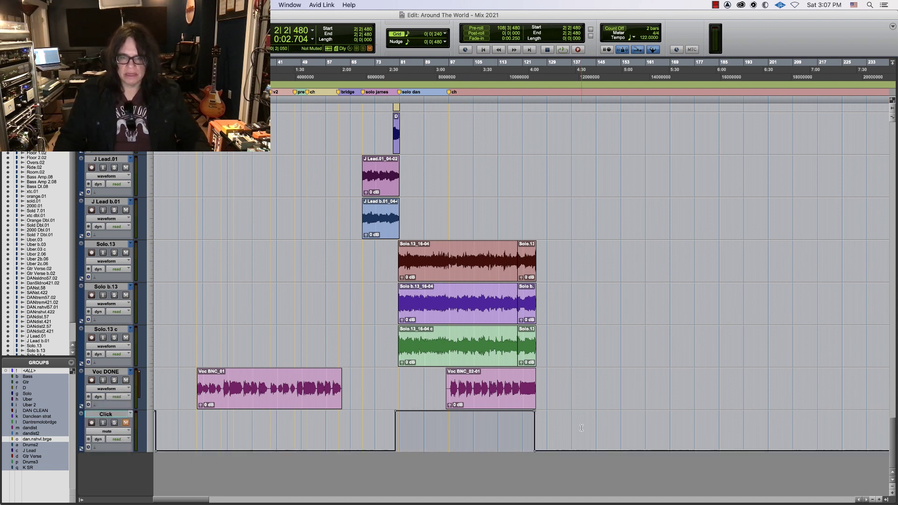
pyautogui.moveTo(582, 428); pyautogui.dragTo(141, 420)
pyautogui.press('Delete')
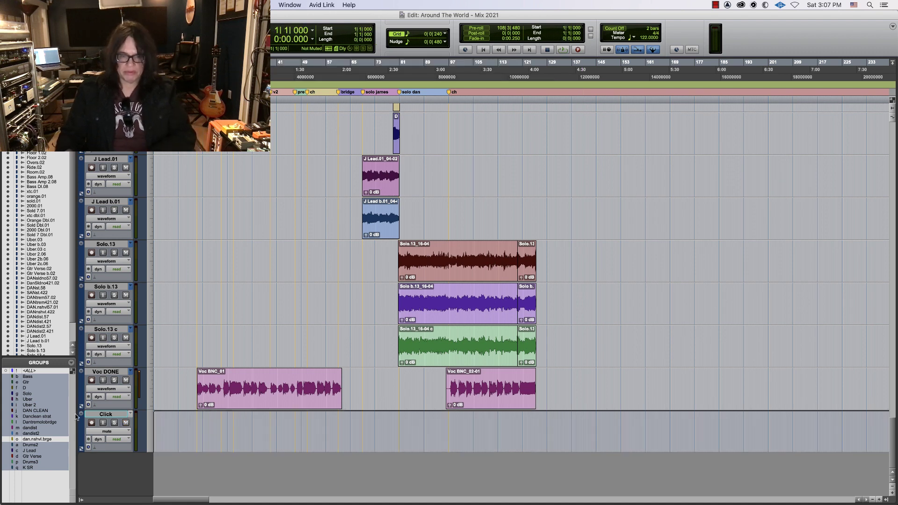
# - Place the cursor at 14|2|720 just before the first vocal clip and start playback
pyautogui.click(194, 355)
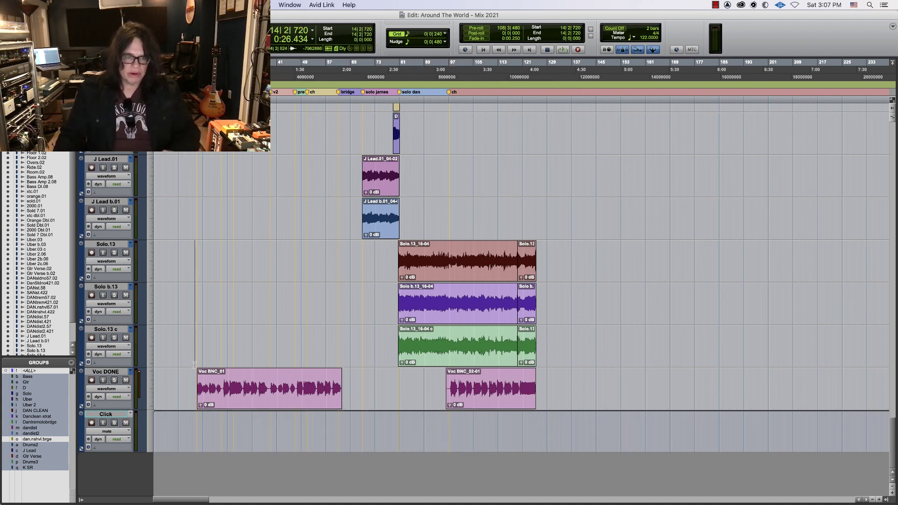
pyautogui.press('space')
pyautogui.press('t')
pyautogui.press('t')
pyautogui.press('t')
# - Load a click preset using Cowbell 1 for both sounds, raise the Click track's fader above 0 dB, and stop playback
pyautogui.hotkey('ctrl', '=')
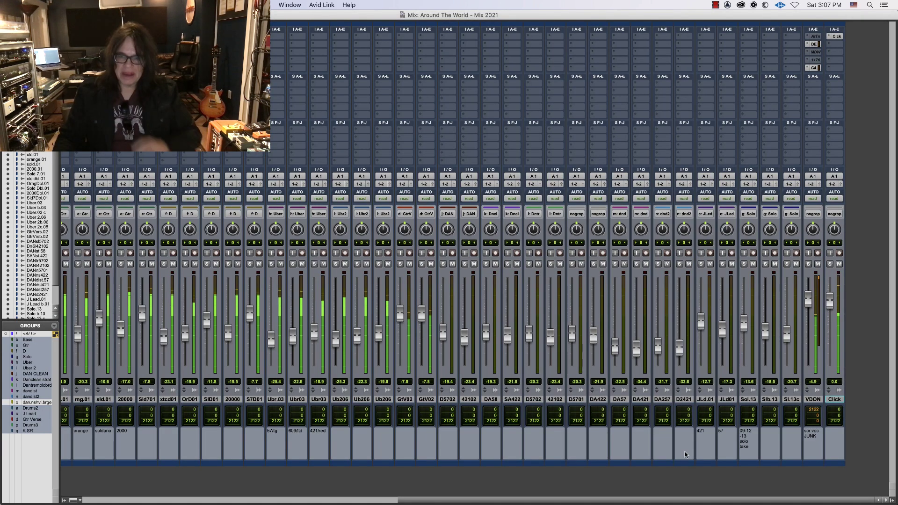
pyautogui.click(837, 36)
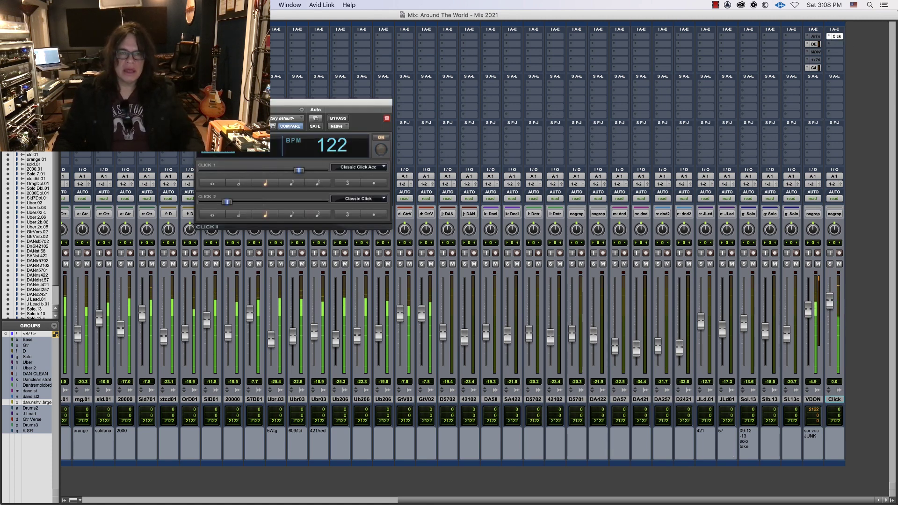
pyautogui.click(281, 118)
pyautogui.click(280, 120)
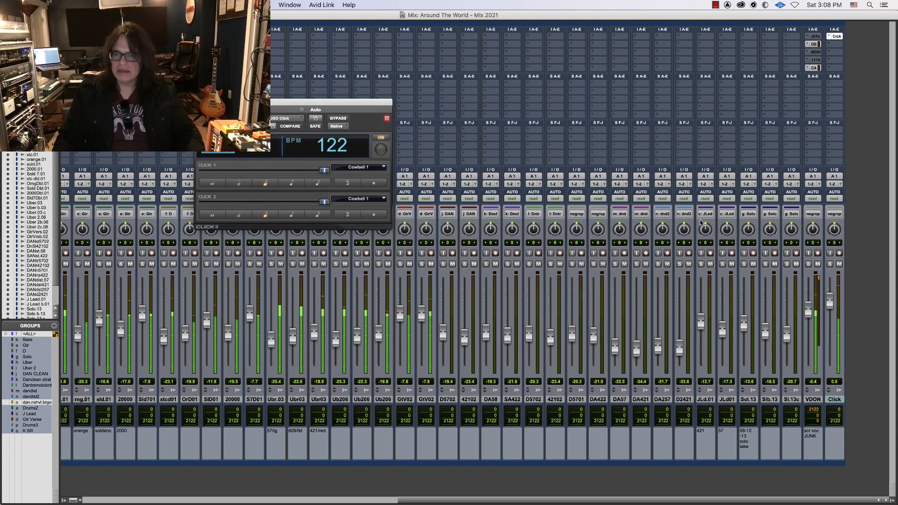
pyautogui.moveTo(830, 302); pyautogui.dragTo(830, 289)
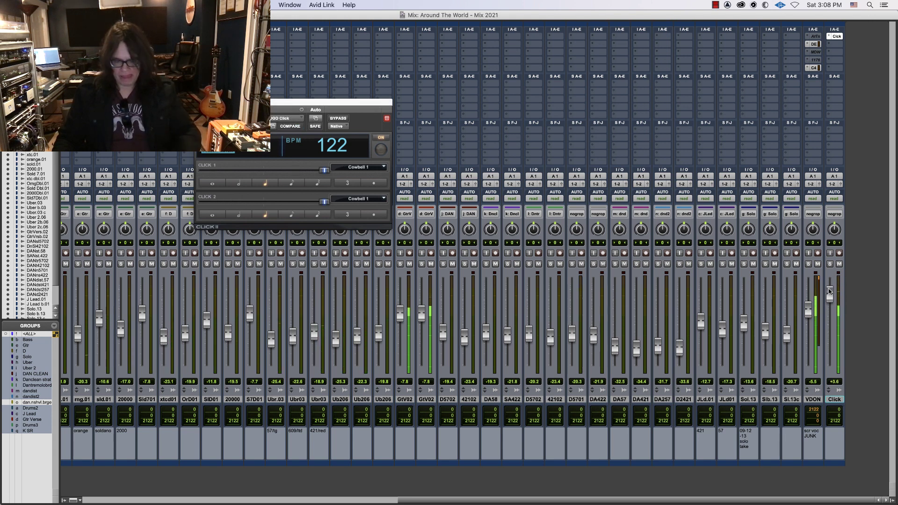
pyautogui.press('super+equal')
pyautogui.press('space')
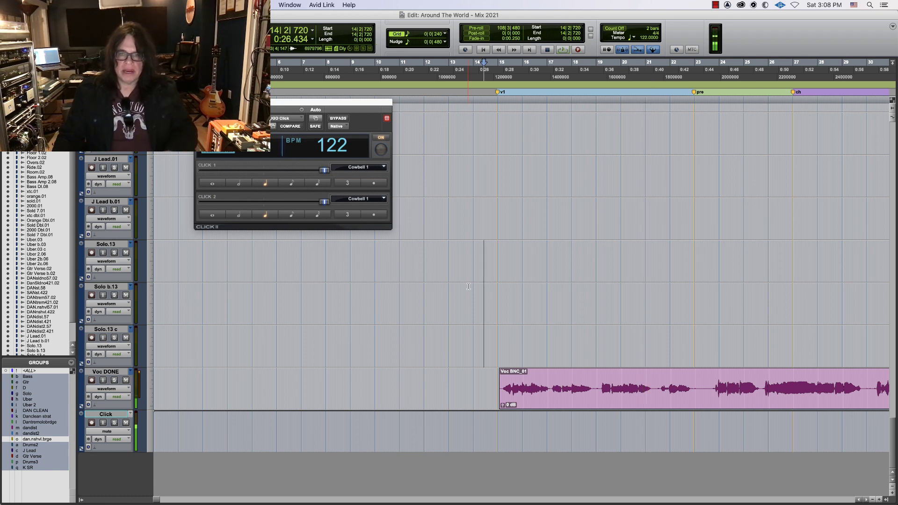
# - Place the cursor at 15|1|000 on the v1 marker and inspect the vocal clip's start against it
pyautogui.click(497, 168)
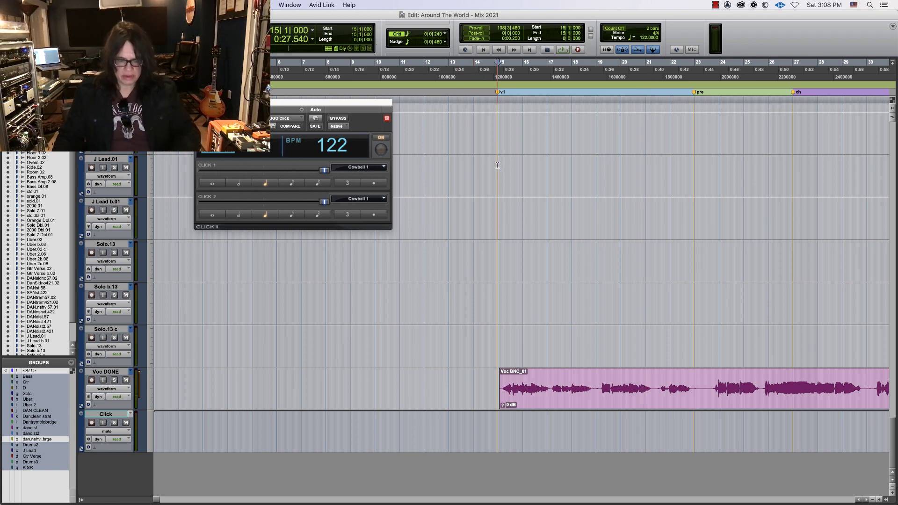
pyautogui.press('super+bracketright')
pyautogui.press('super+bracketright')
pyautogui.press('super+bracketleft')
pyautogui.press('super+bracketleft')
pyautogui.press('super+bracketleft')
pyautogui.press('super+bracketleft')
pyautogui.press('super+bracketleft')
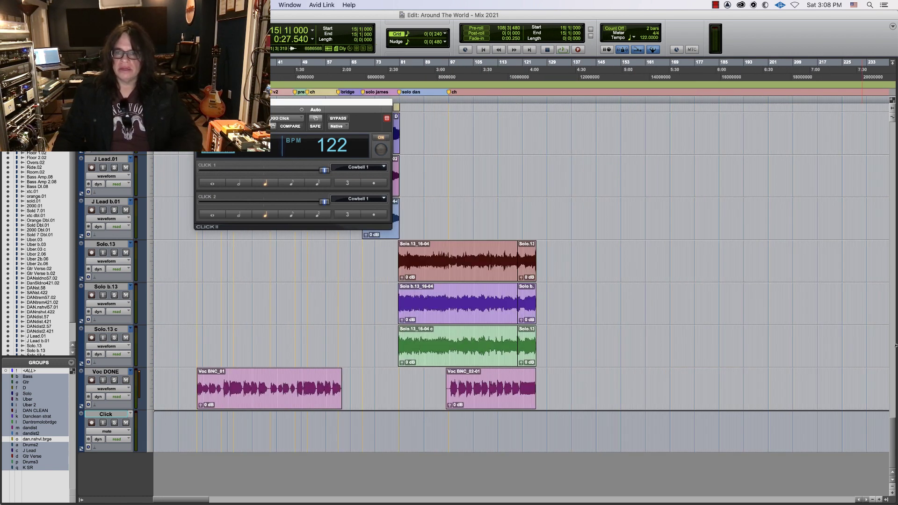
# - Return to the session start in the drum tracks and set the grid value to 0|1|000
pyautogui.moveTo(894, 447); pyautogui.dragTo(894, 178)
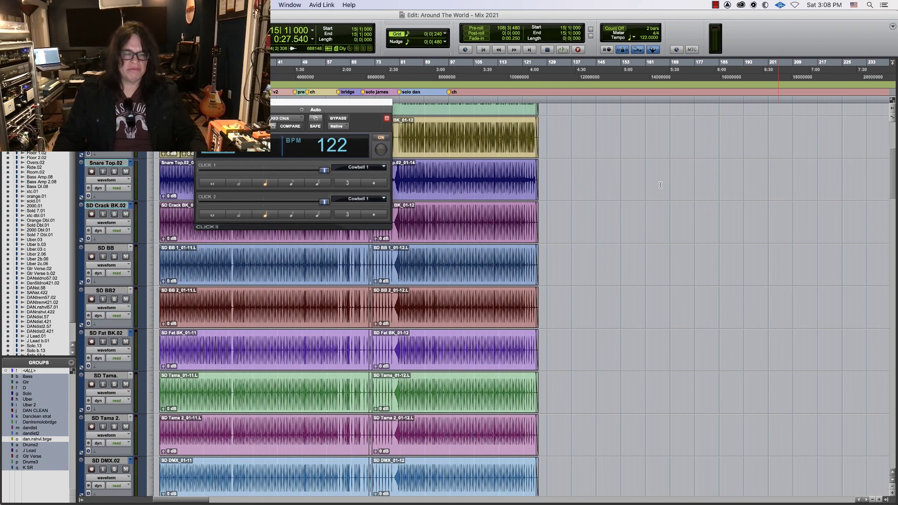
pyautogui.press('Return')
pyautogui.press('super+bracketright')
pyautogui.press('super+bracketright')
pyautogui.press('super+bracketright')
pyautogui.press('super+bracketright')
pyautogui.press('super+bracketright')
pyautogui.press('super+bracketright')
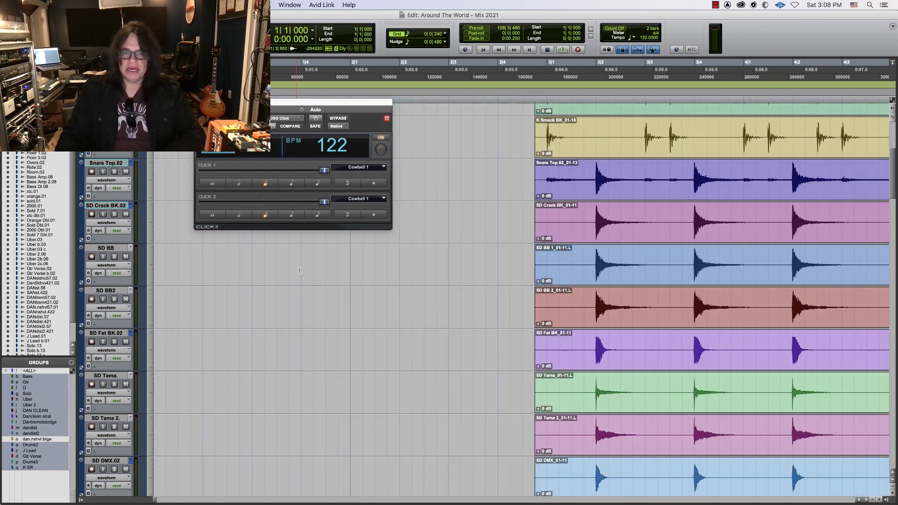
pyautogui.click(447, 35)
pyautogui.click(468, 32)
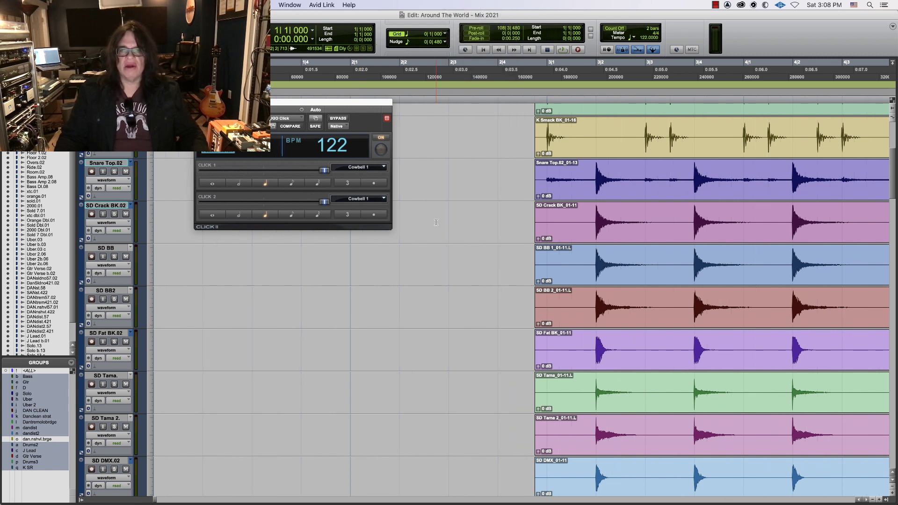
# - Play from 2|1|000 and add a marker named "intro" at bar 3, where the drums begin
pyautogui.click(356, 264)
pyautogui.press('space')
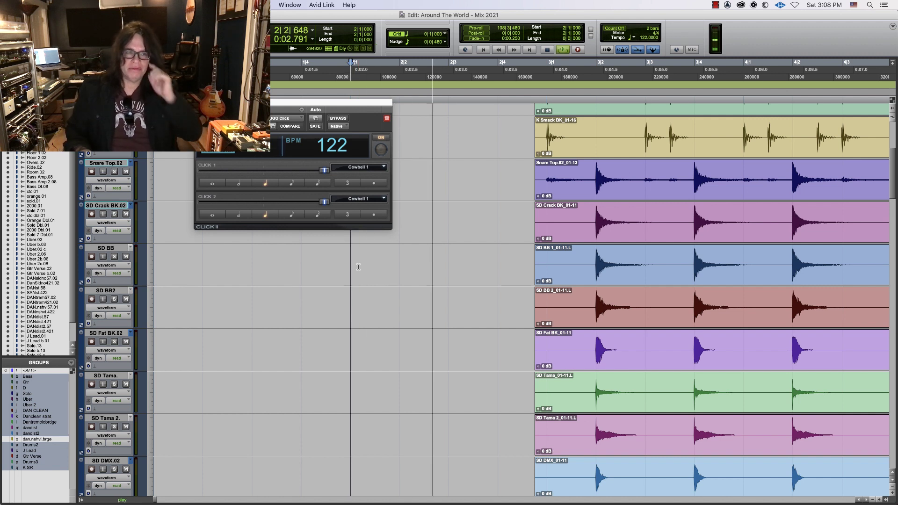
pyautogui.press('KP_Enter')
pyautogui.write('int')
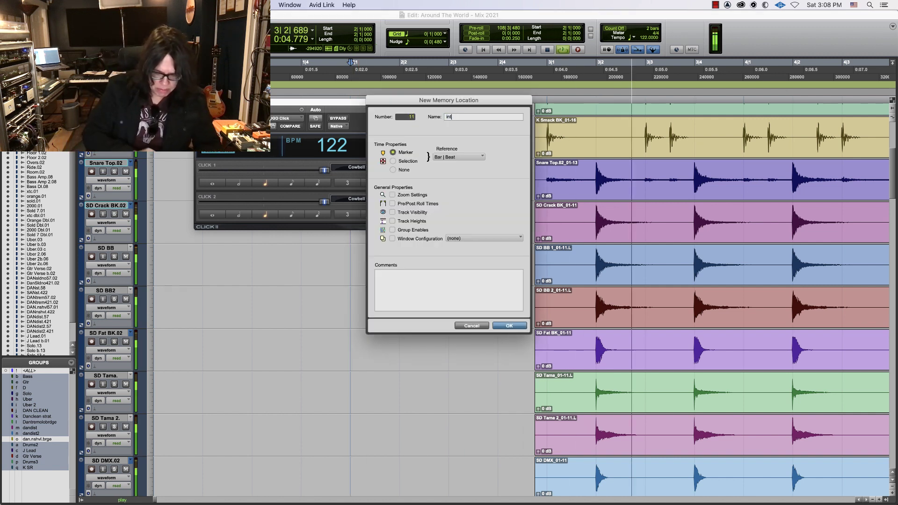
pyautogui.write('ro')
pyautogui.press('Return')
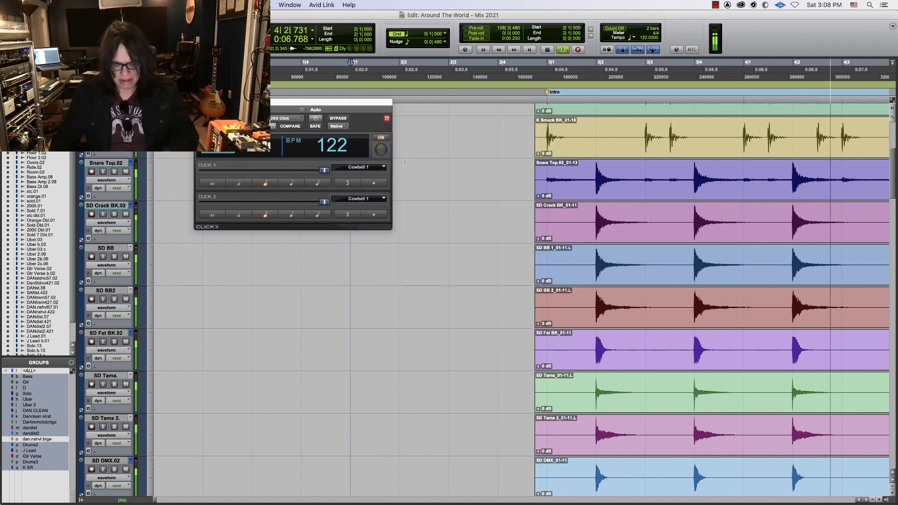
pyautogui.press('r')
pyautogui.press('r')
pyautogui.press('r')
pyautogui.press('r')
pyautogui.press('r')
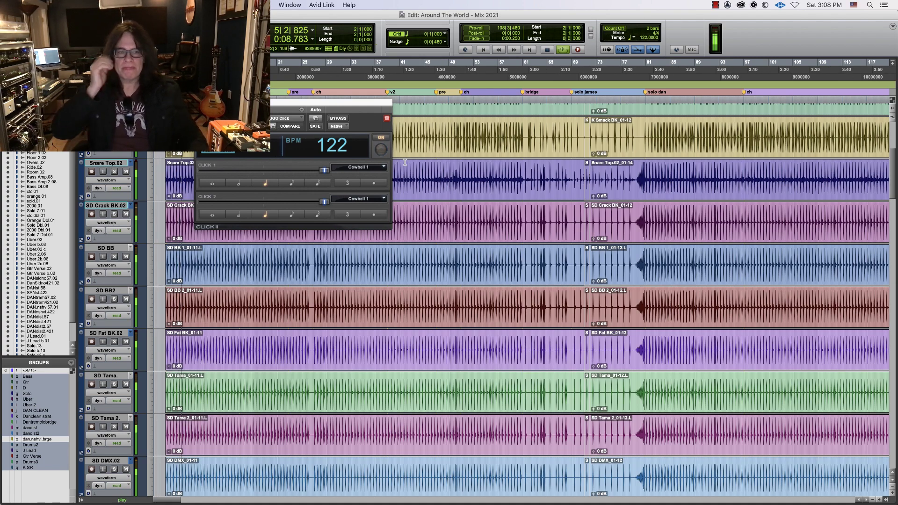
pyautogui.press('t')
pyautogui.press('t')
pyautogui.press('t')
pyautogui.press('t')
pyautogui.press('t')
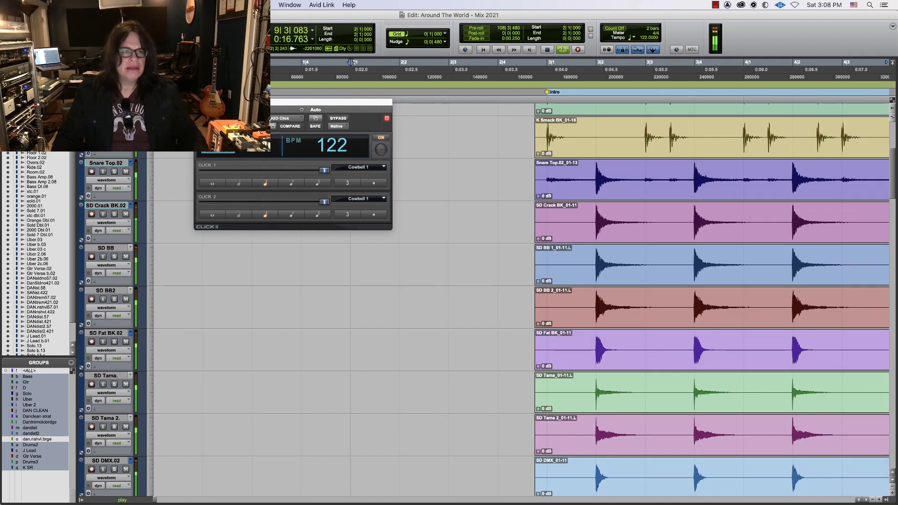
# - Place the cursor just before the intro marker, compare the first kick hits with the bar 3 grid line up close, and stop playback
pyautogui.click(542, 163)
pyautogui.press('t')
pyautogui.press('t')
pyautogui.press('t')
pyautogui.press('t')
pyautogui.press('t')
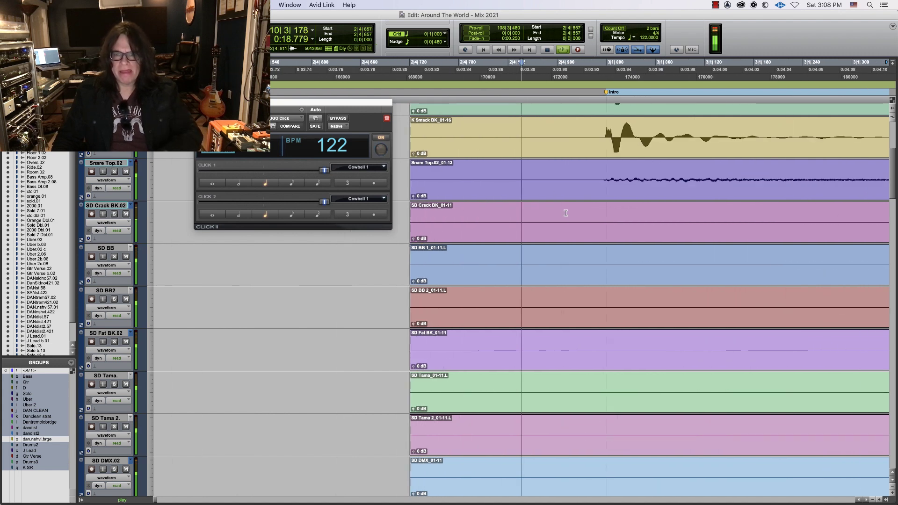
pyautogui.moveTo(892, 190); pyautogui.dragTo(897, 82)
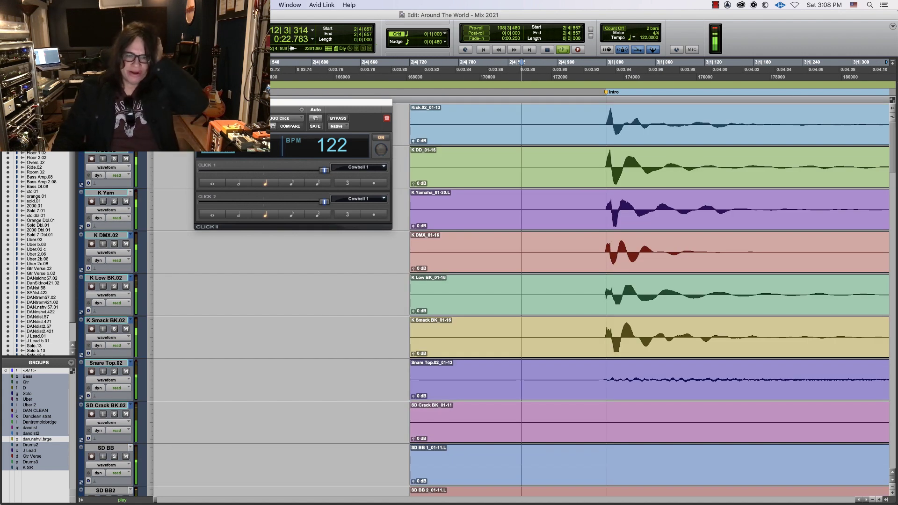
pyautogui.press('space')
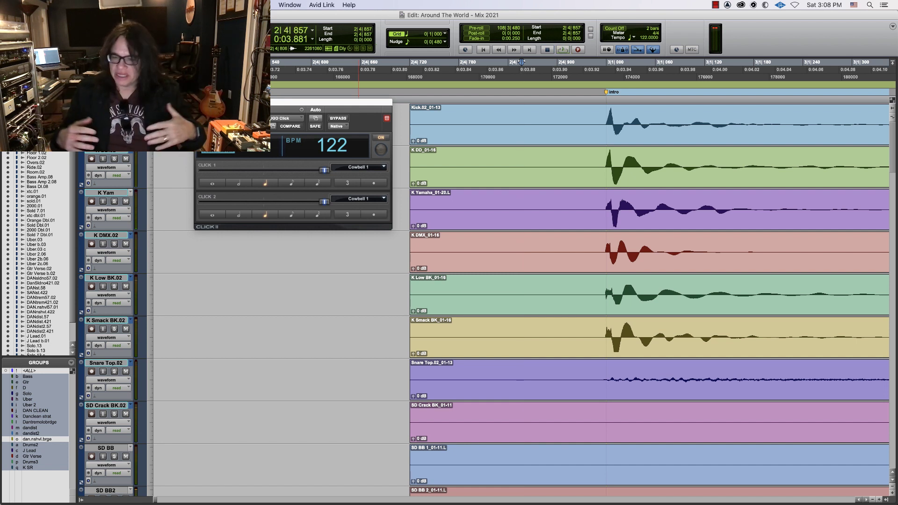
# - Close the click plug-in window and fit the entire session length in the edit timeline
pyautogui.press('r')
pyautogui.press('r')
pyautogui.press('r')
pyautogui.press('r')
pyautogui.press('r')
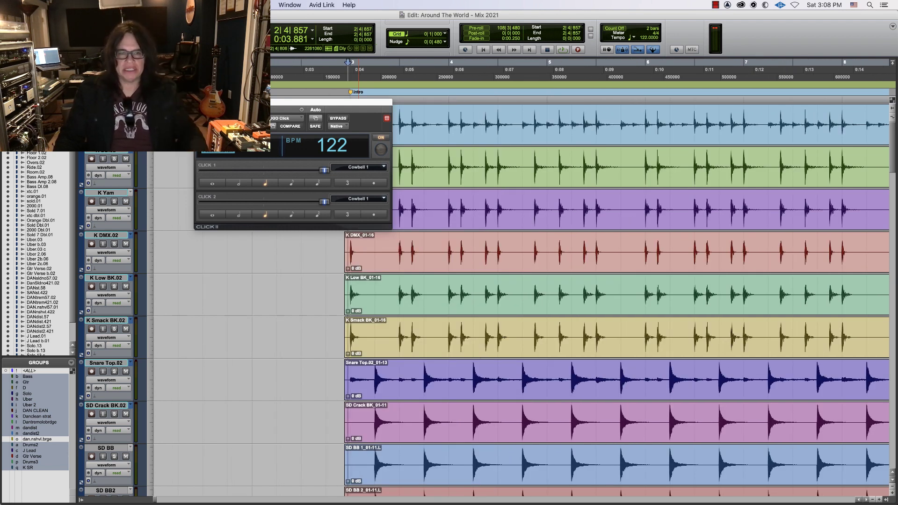
pyautogui.click(200, 102)
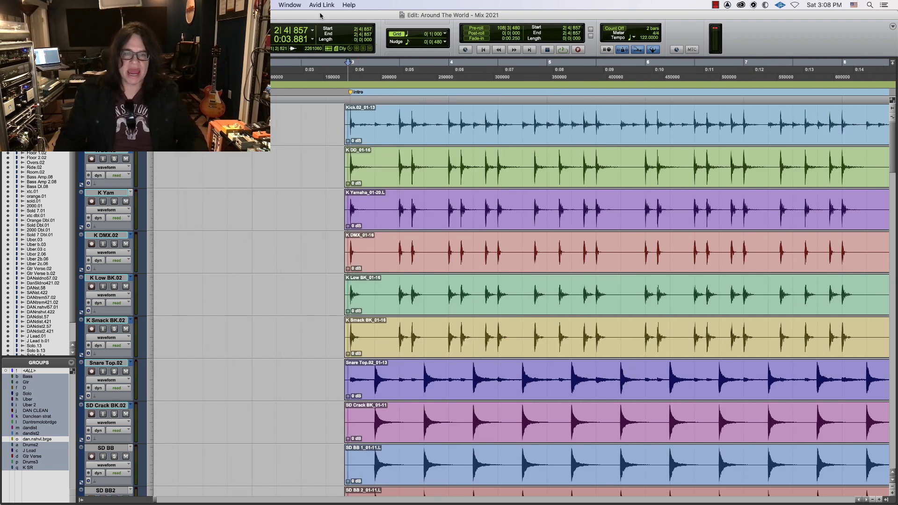
pyautogui.hotkey('alt', 'a')
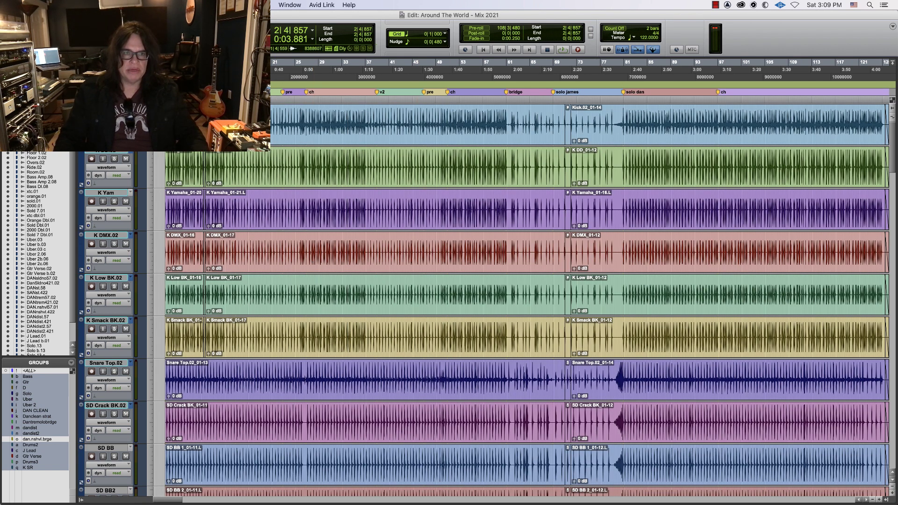
# - Select the grouped drum clips starting at 9|3|847 and inspect the edit at their start on the kick tracks
pyautogui.doubleClick(244, 207)
pyautogui.press('super+bracketright')
pyautogui.press('super+bracketright')
pyautogui.press('super+bracketright')
pyautogui.press('super+bracketright')
pyautogui.press('super+bracketright')
pyautogui.press('super+bracketright')
pyautogui.press('super+bracketright')
pyautogui.press('super+bracketright')
pyautogui.press('super+bracketright')
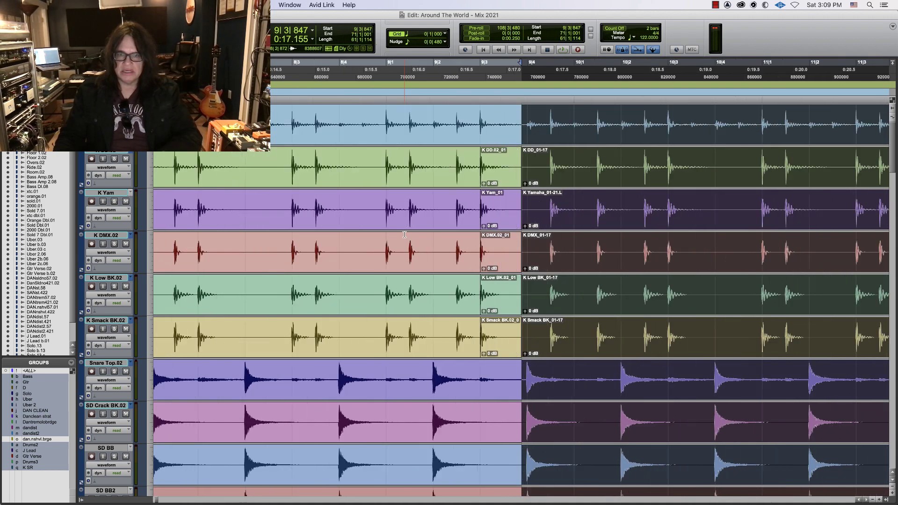
pyautogui.press('super+bracketleft')
pyautogui.press('super+bracketleft')
pyautogui.press('super+bracketleft')
pyautogui.press('super+bracketleft')
pyautogui.press('super+bracketleft')
pyautogui.press('super+bracketleft')
pyautogui.press('super+bracketleft')
pyautogui.press('super+bracketleft')
pyautogui.press('super+bracketleft')
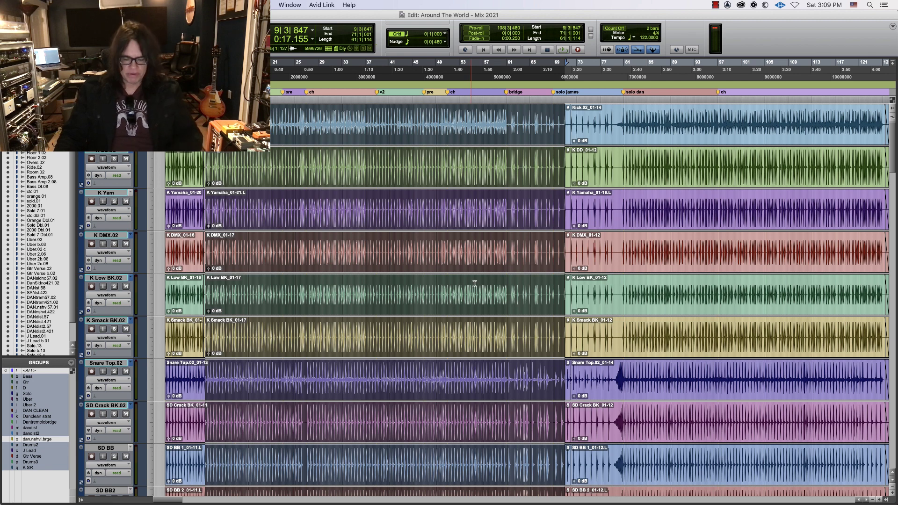
pyautogui.press('super+bracketleft')
pyautogui.press('super+bracketright')
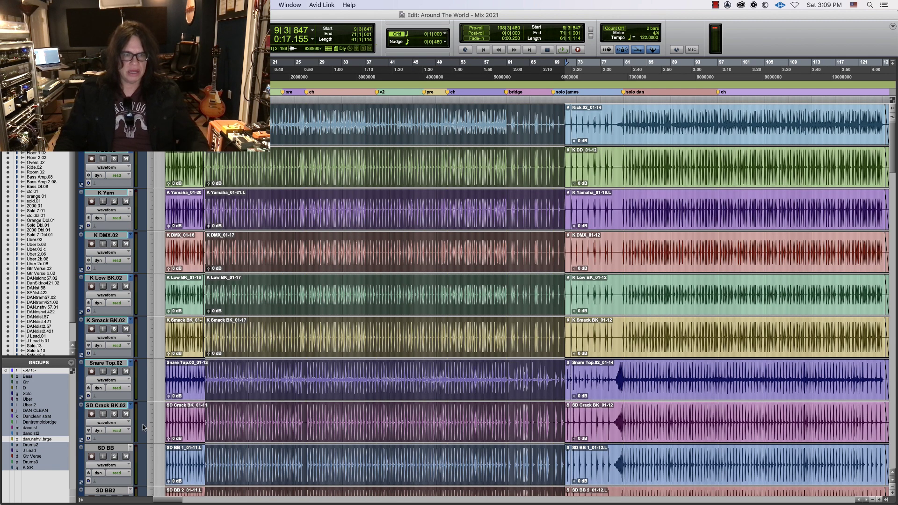
# - Select the K Smack BK.02 track and disable the dan.nshvl.brge group
pyautogui.click(102, 322)
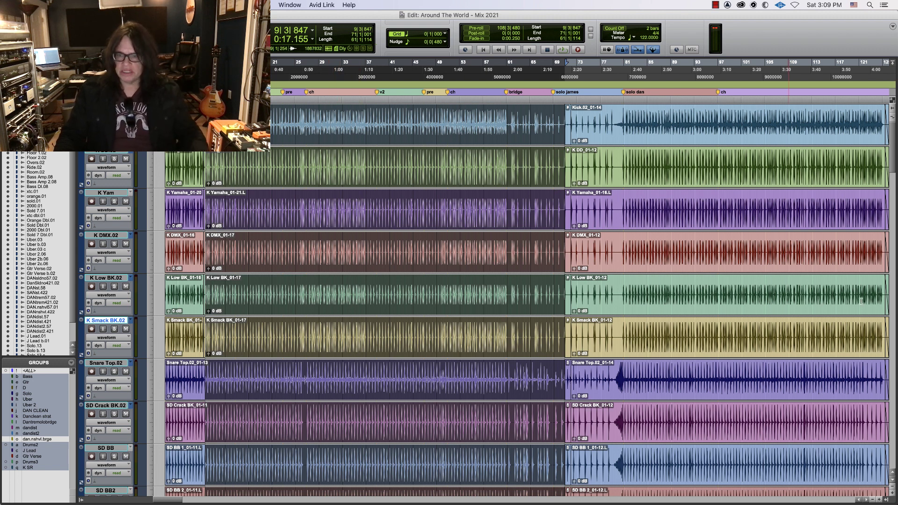
pyautogui.rightClick(53, 440)
pyautogui.click(17, 451)
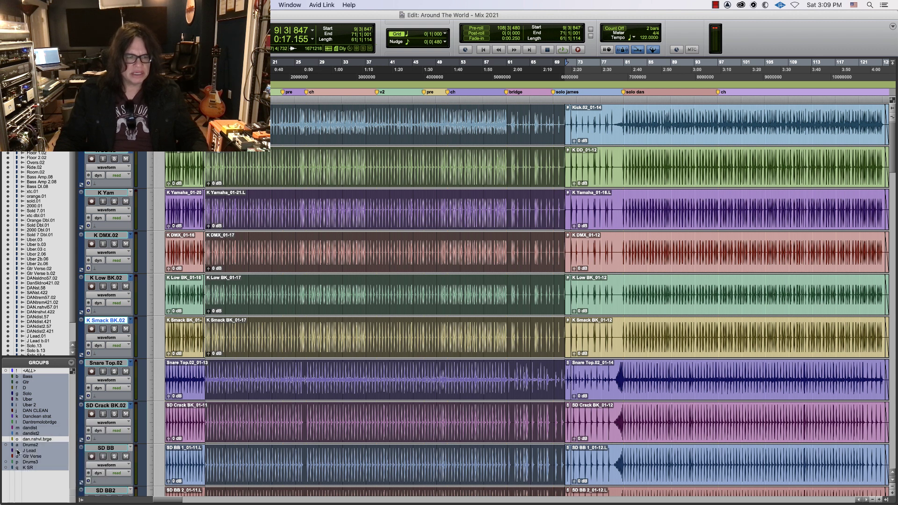
# - Delete all active groups from the session
pyautogui.click(70, 363)
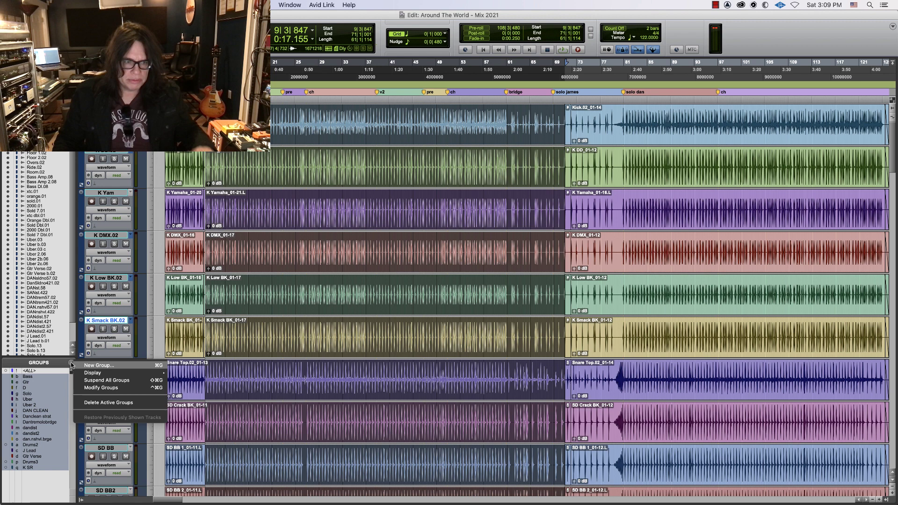
pyautogui.click(86, 403)
pyautogui.press('Return')
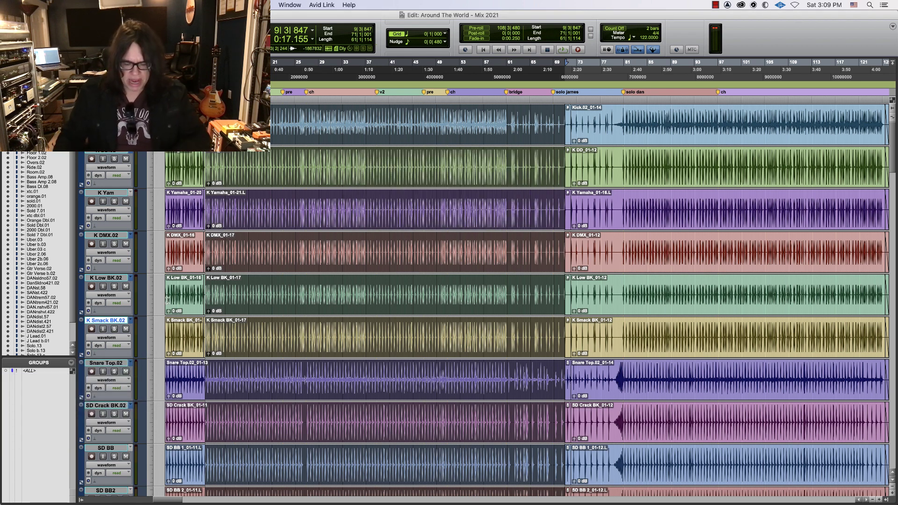
# - Colour all the drum tracks from Kick.02 through Room.02 blue-violet in the mixer and move the colour palette clear of them
pyautogui.press('super+equal')
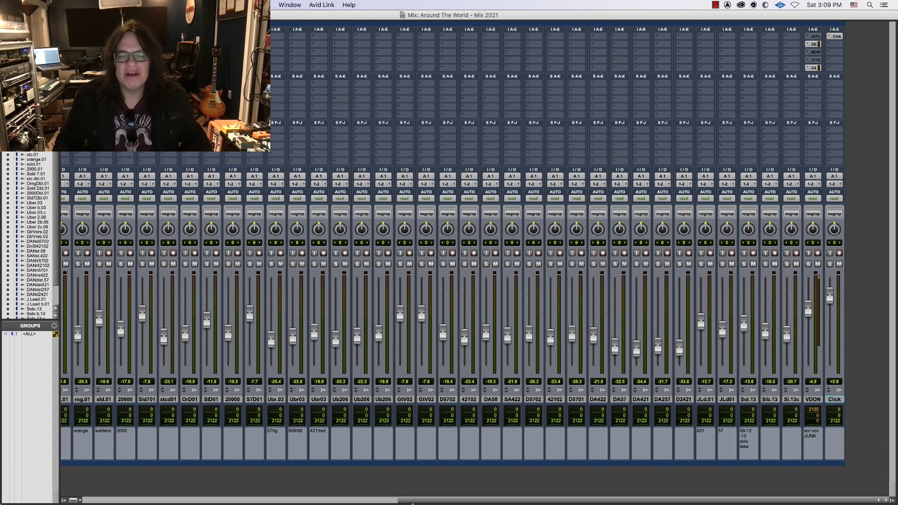
pyautogui.moveTo(414, 502); pyautogui.dragTo(3, 497)
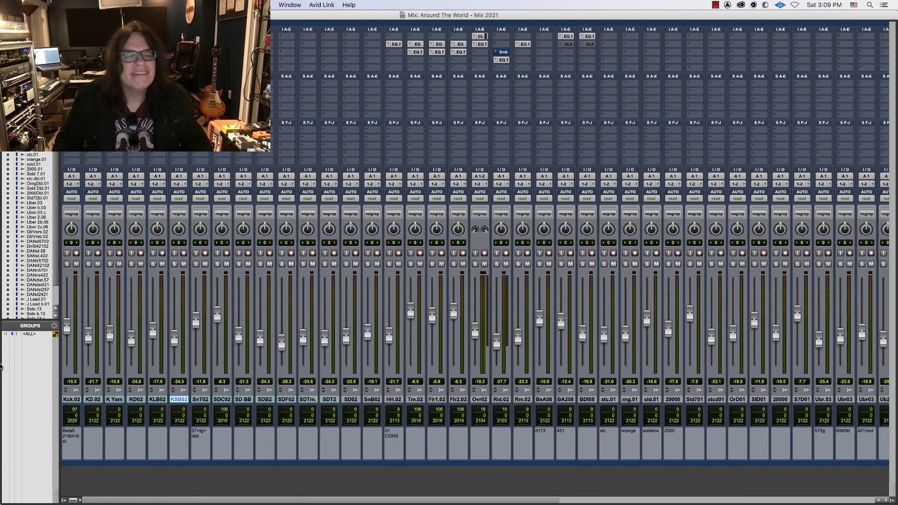
pyautogui.click(72, 400)
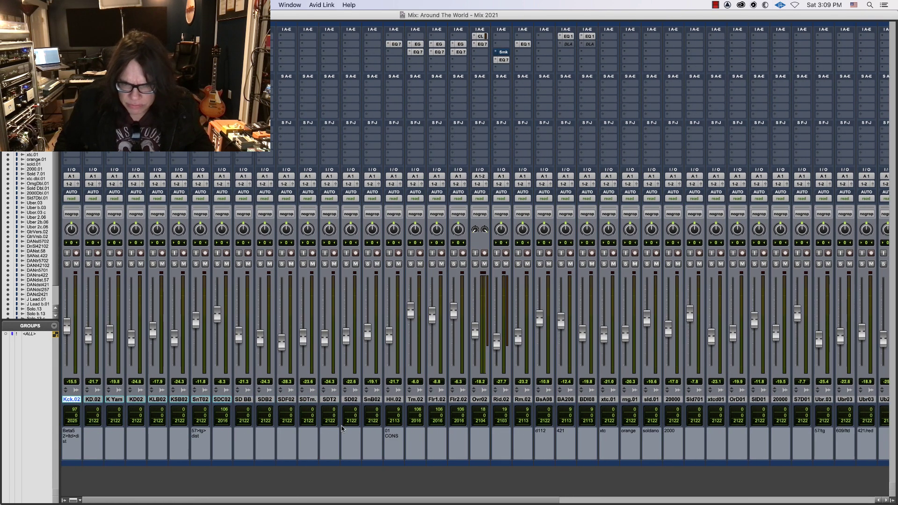
pyautogui.keyDown('shift'); pyautogui.click(522, 400); pyautogui.keyUp('shift')
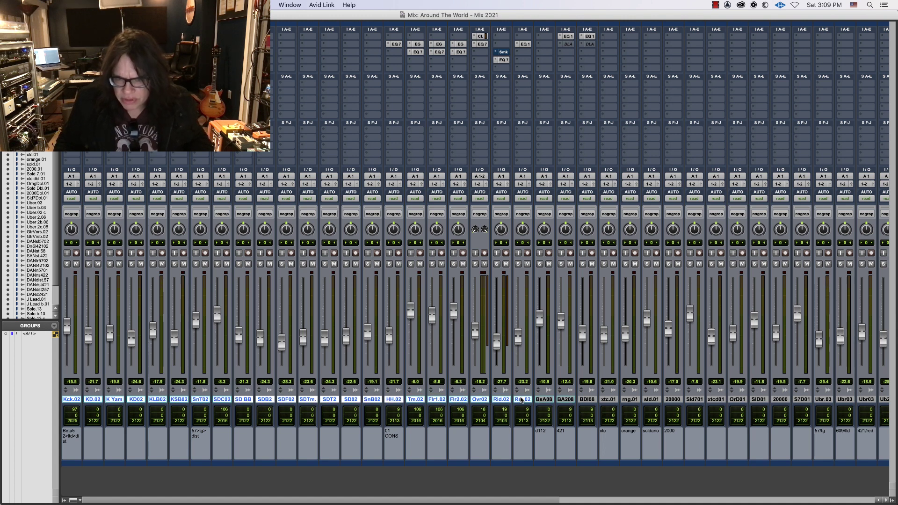
pyautogui.doubleClick(525, 464)
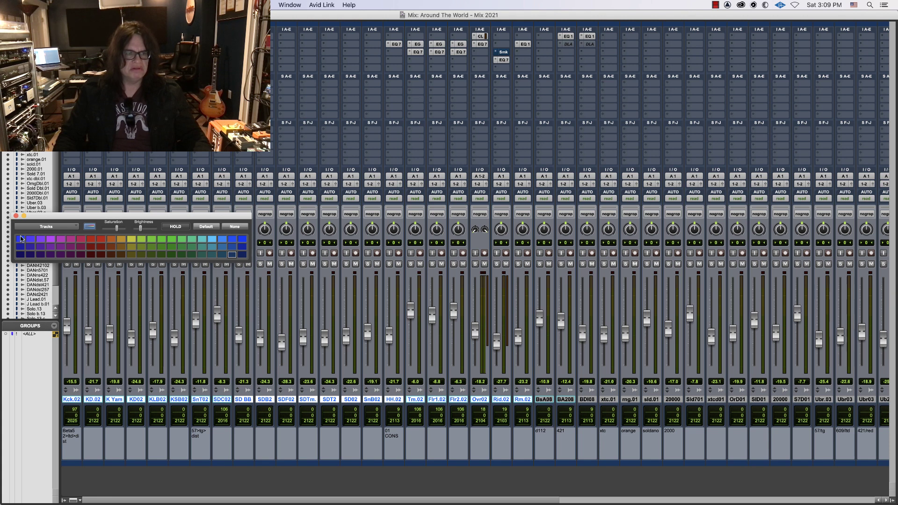
pyautogui.click(21, 239)
pyautogui.moveTo(54, 215); pyautogui.dragTo(661, 110)
# - Create a Mix/Edit group named Drums from the selected drum tracks
pyautogui.press('super+g')
pyautogui.write('D')
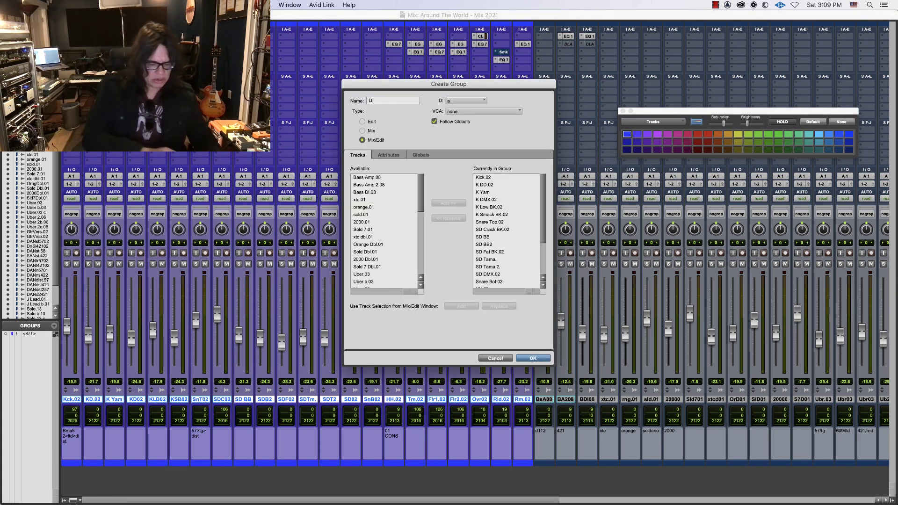
pyautogui.write('rums')
pyautogui.press('Return')
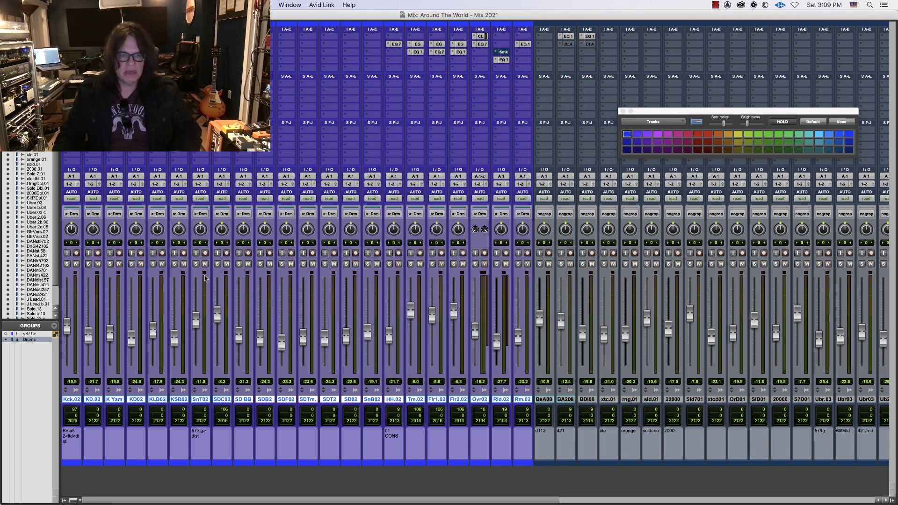
# - Modify the Drums group so that Solo is included in its global mix attributes
pyautogui.rightClick(33, 340)
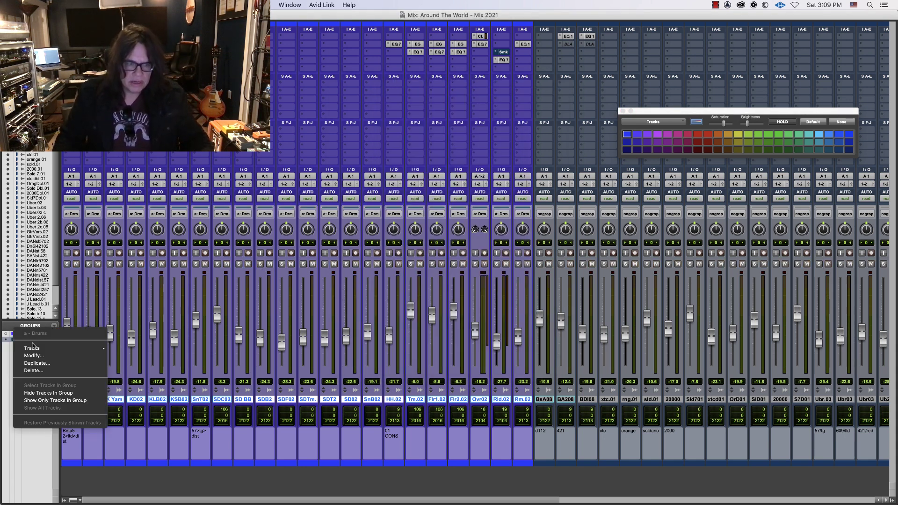
pyautogui.click(35, 357)
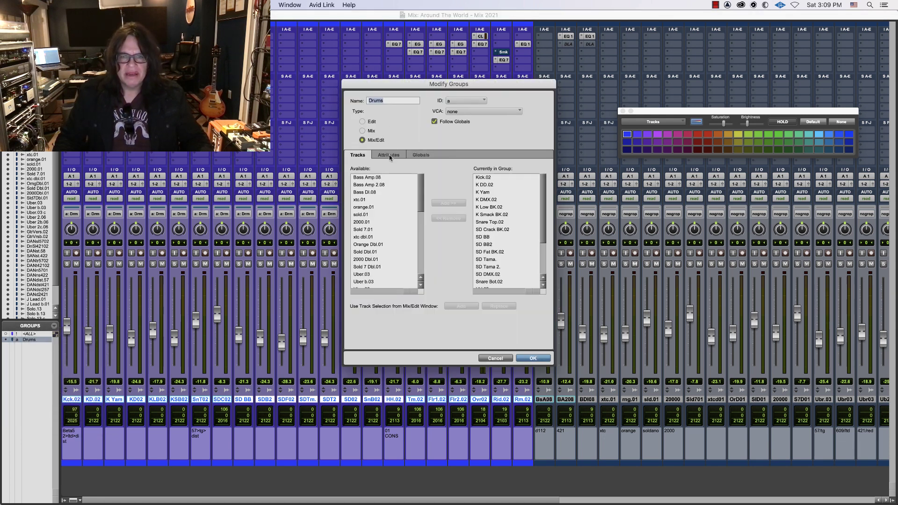
pyautogui.click(389, 155)
pyautogui.click(421, 155)
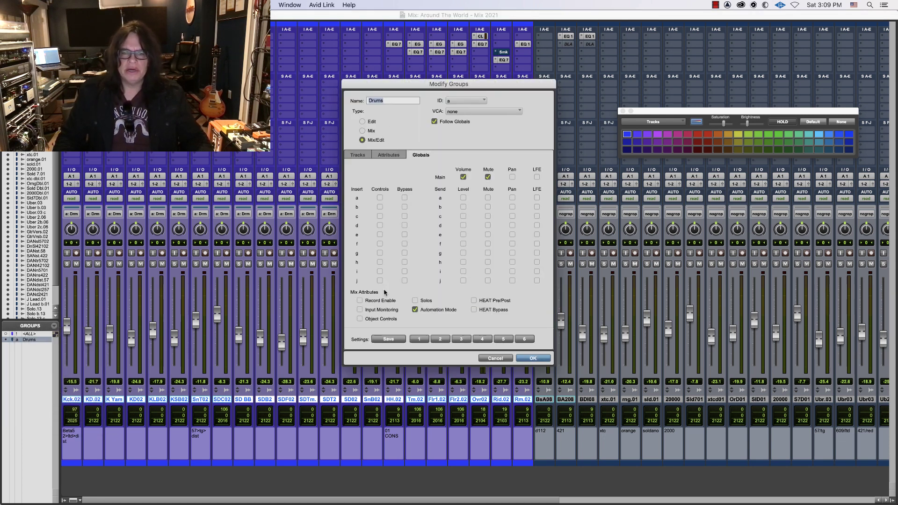
pyautogui.click(428, 301)
pyautogui.click(533, 359)
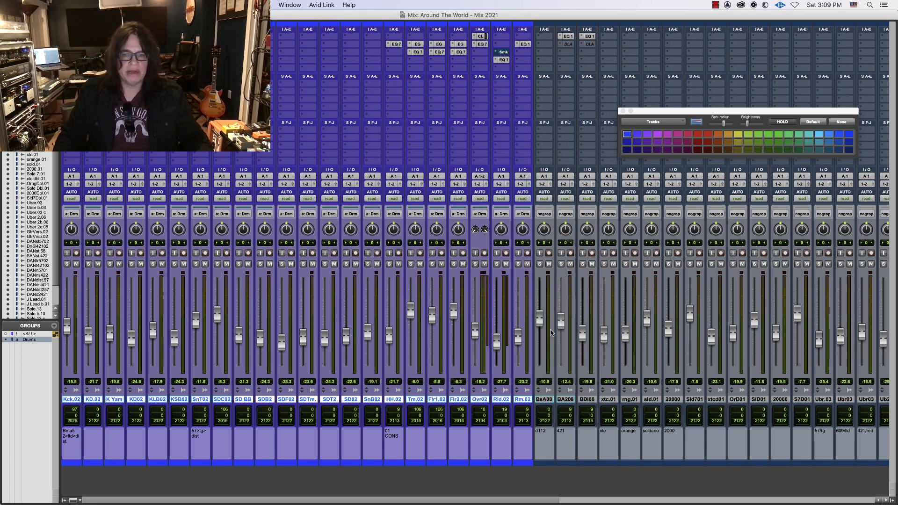
# - Solo the Drums group, audition the drums from bar 2 just before the intro marker, and clear the solo
pyautogui.click(389, 265)
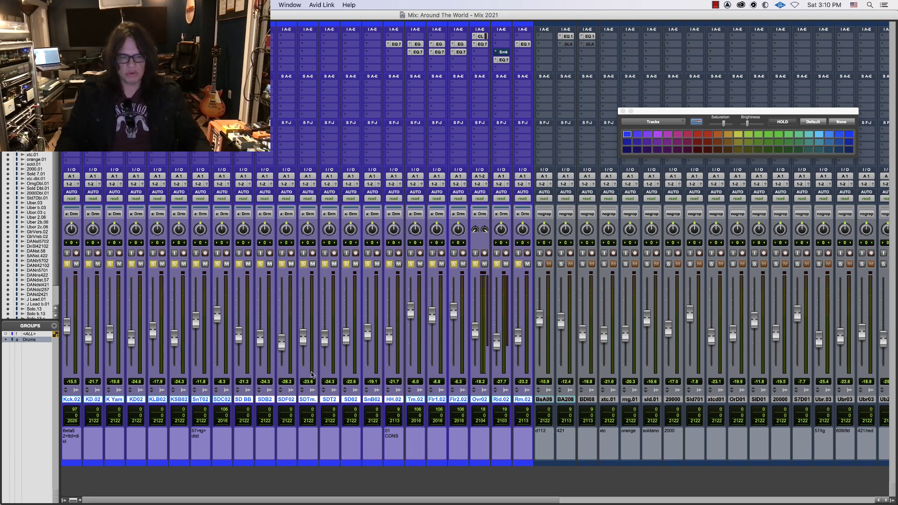
pyautogui.press('super+equal')
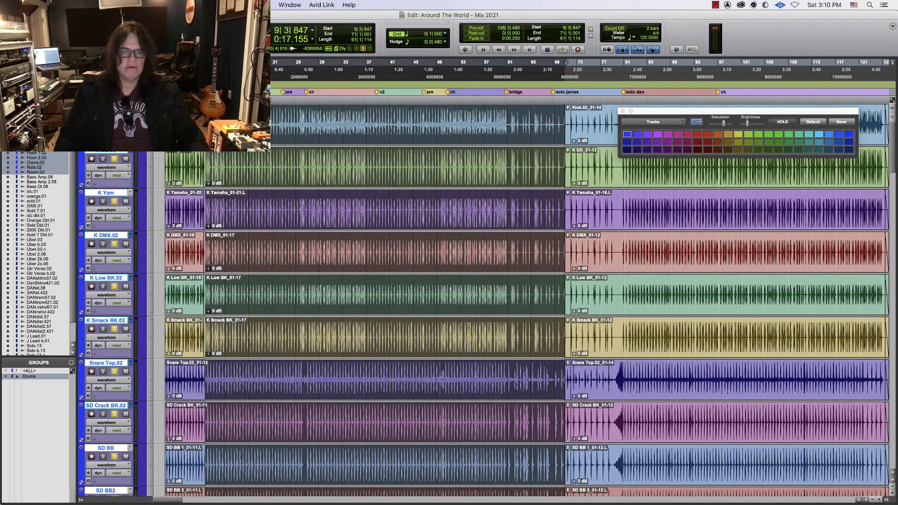
pyautogui.click(164, 124)
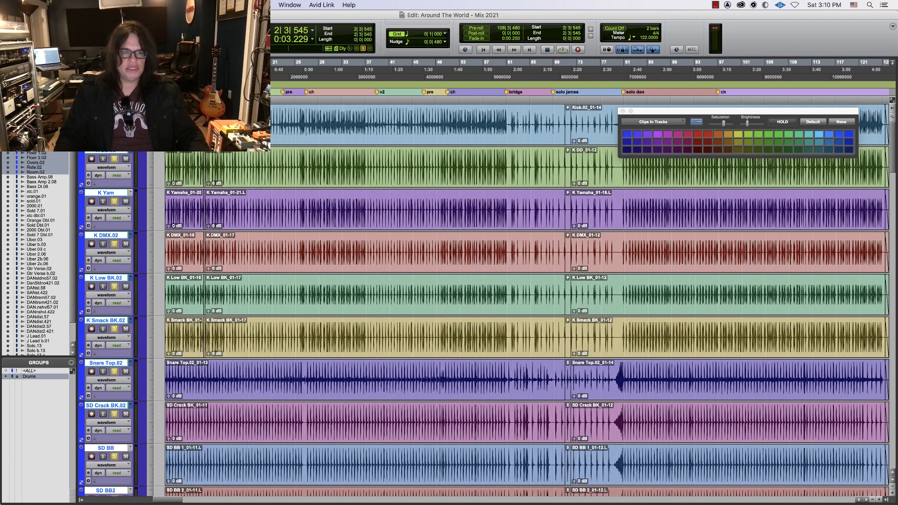
pyautogui.press('t')
pyautogui.press('t')
pyautogui.press('t')
pyautogui.press('t')
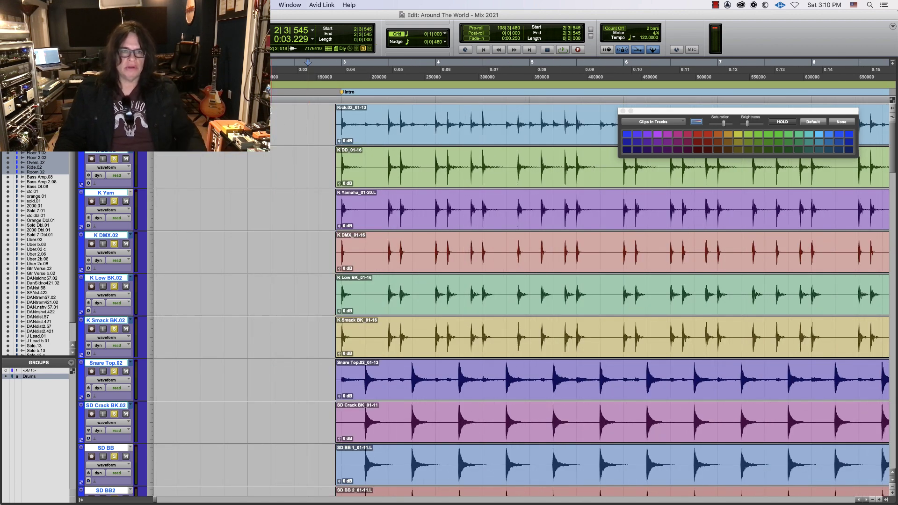
pyautogui.click(248, 124)
pyautogui.press('space')
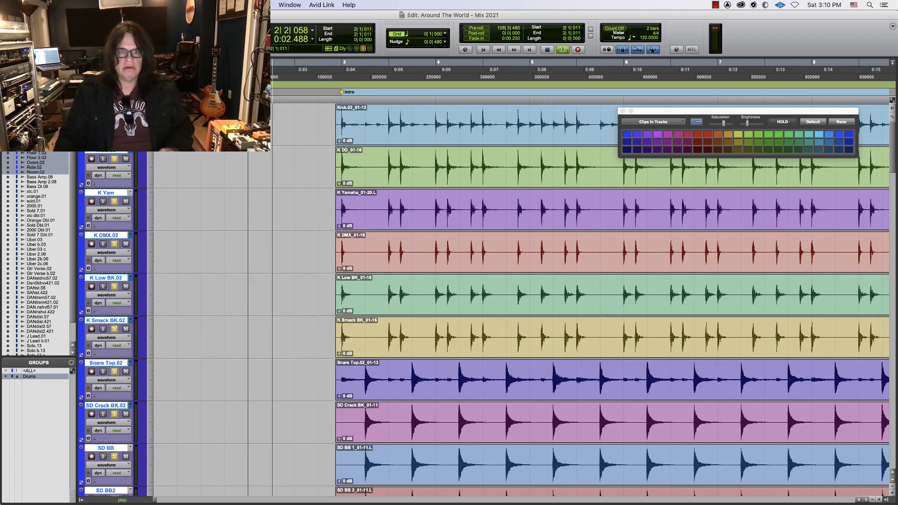
pyautogui.press('space')
pyautogui.press('space')
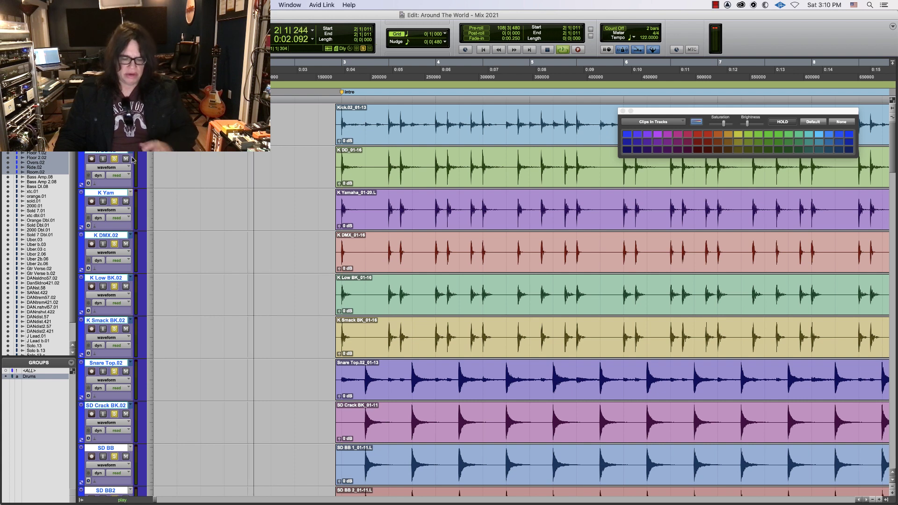
pyautogui.press('super+bracketleft')
pyautogui.press('super+bracketleft')
pyautogui.press('super+equal')
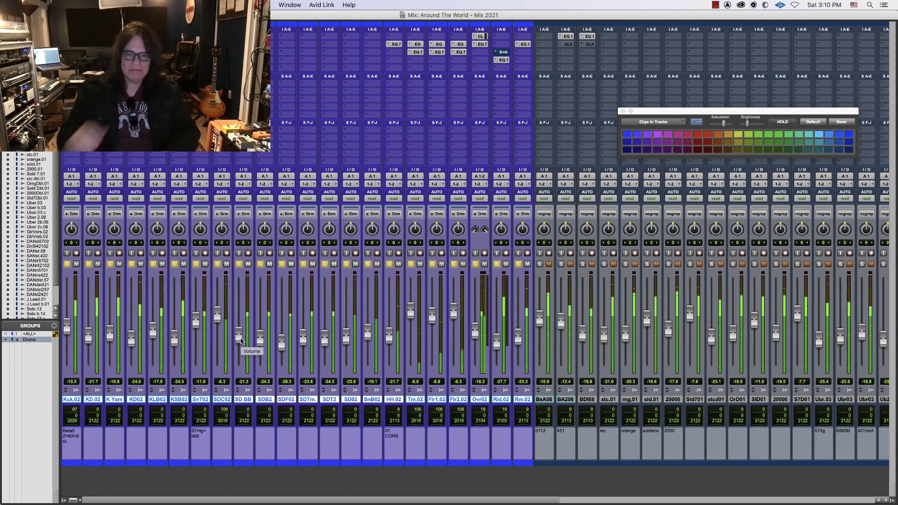
pyautogui.keyDown('alt'); pyautogui.click(498, 265); pyautogui.keyUp('alt')
# - Create a Mix/Edit group named Bass from the Bass Amp.08, Bass Amp 2.08 and Bass DI.08 tracks
pyautogui.click(542, 399)
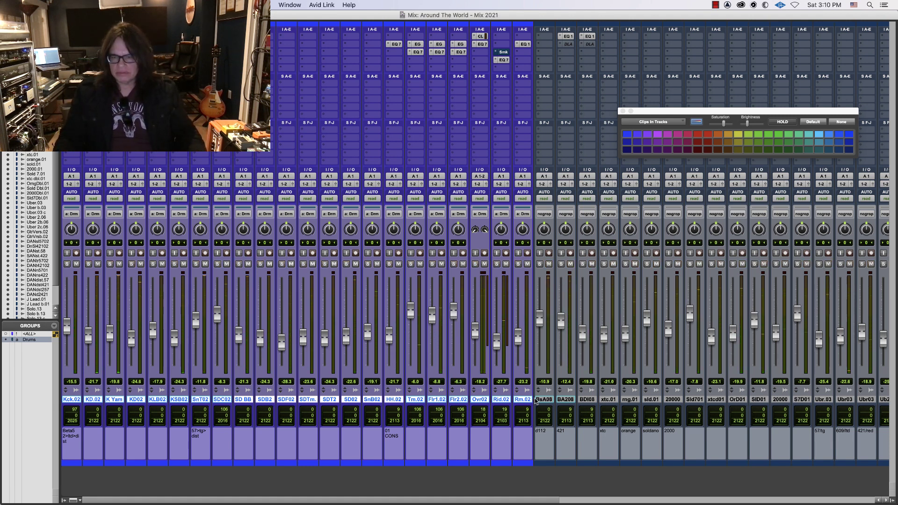
pyautogui.keyDown('shift'); pyautogui.click(588, 400); pyautogui.keyUp('shift')
pyautogui.press('super+g')
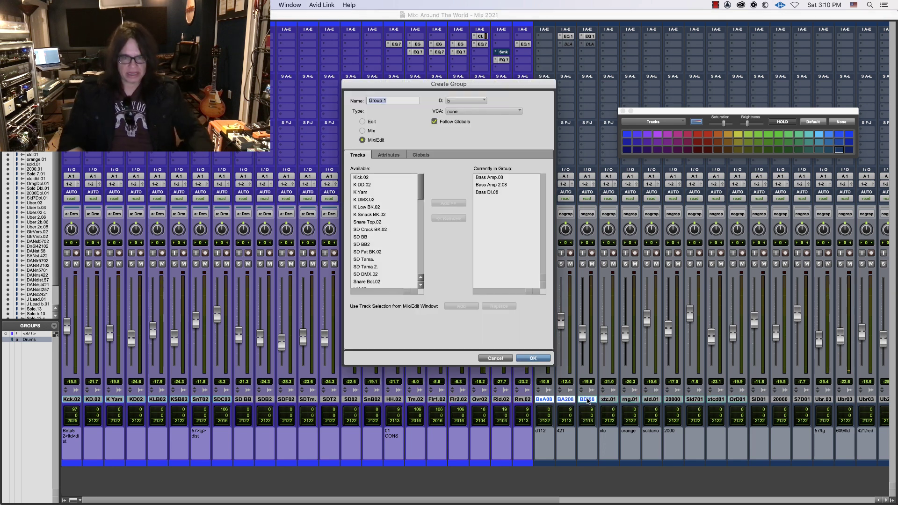
pyautogui.write('Bass')
pyautogui.press('Return')
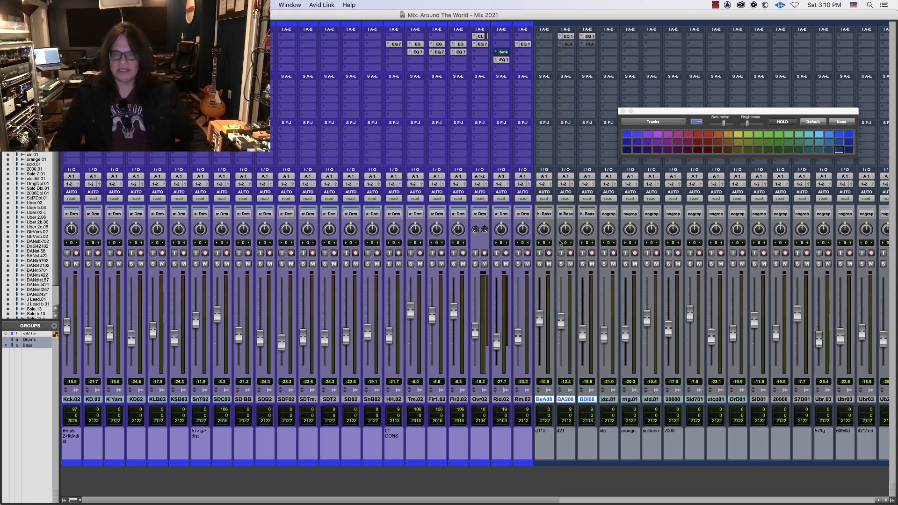
# - Solo the Bass group and colour its three tracks green
pyautogui.click(561, 264)
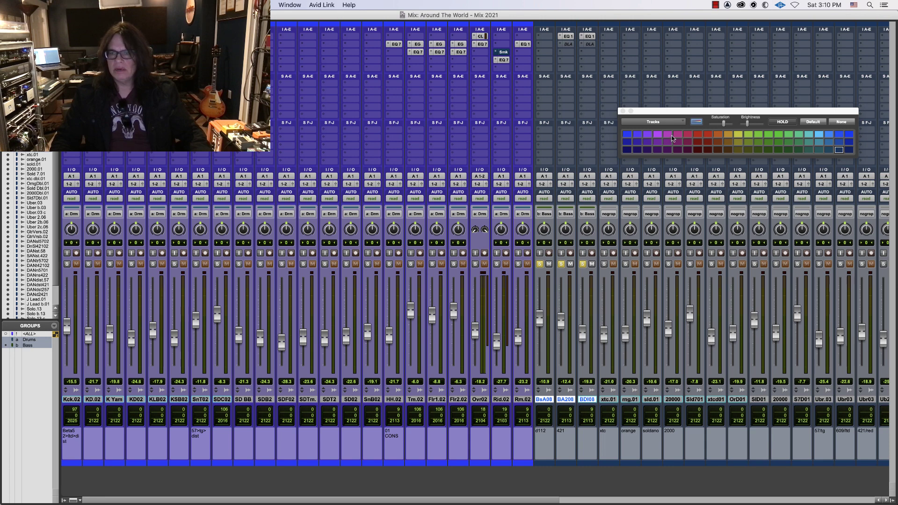
pyautogui.click(779, 135)
# - Audition the soloed bass in the edit timeline from 2|4|874, just before bar 3, and stop playback
pyautogui.press('super+equal')
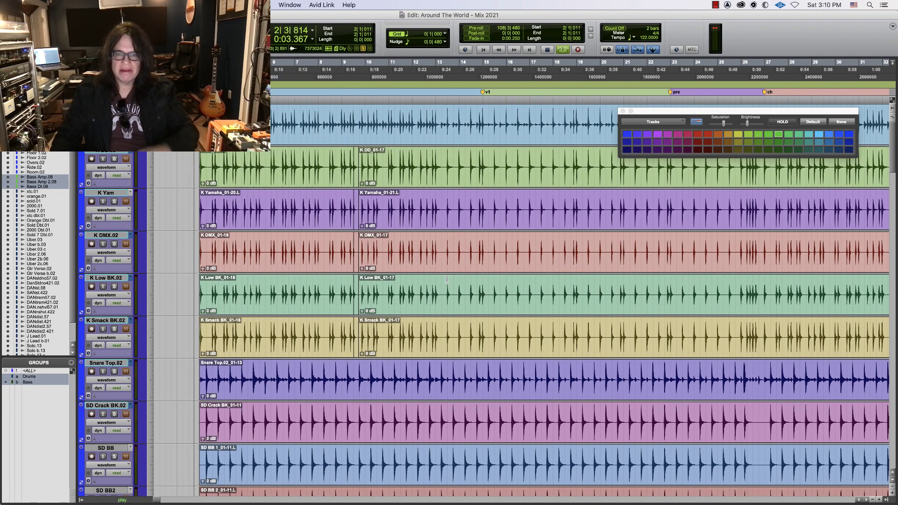
pyautogui.click(200, 295)
pyautogui.press('space')
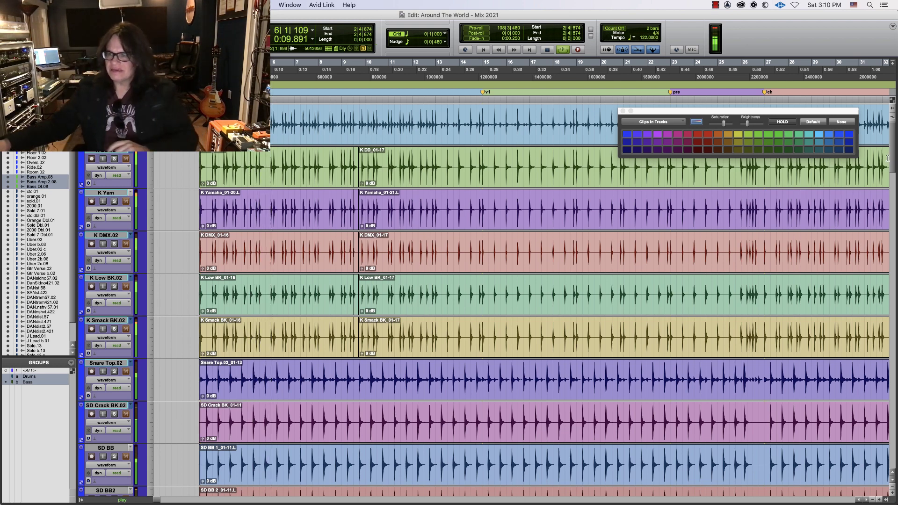
pyautogui.press('space')
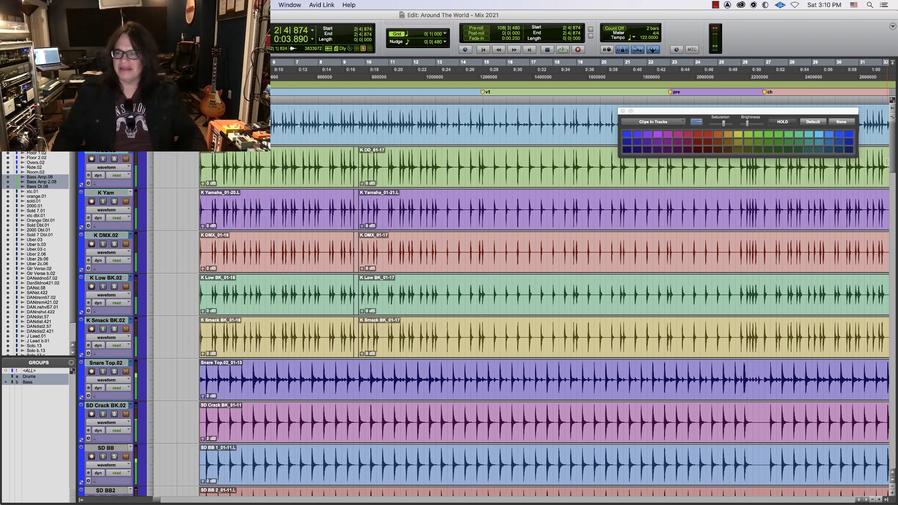
pyautogui.moveTo(892, 160); pyautogui.dragTo(888, 213)
pyautogui.scroll(1, 889, 215)
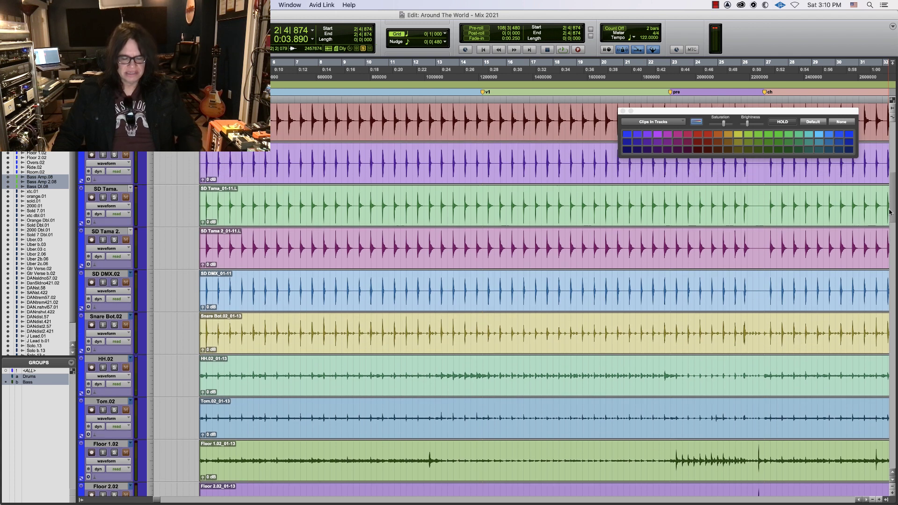
# - Select and solo the xtc.01 guitar track, and audition it from the start of its first clip
pyautogui.press('super+equal')
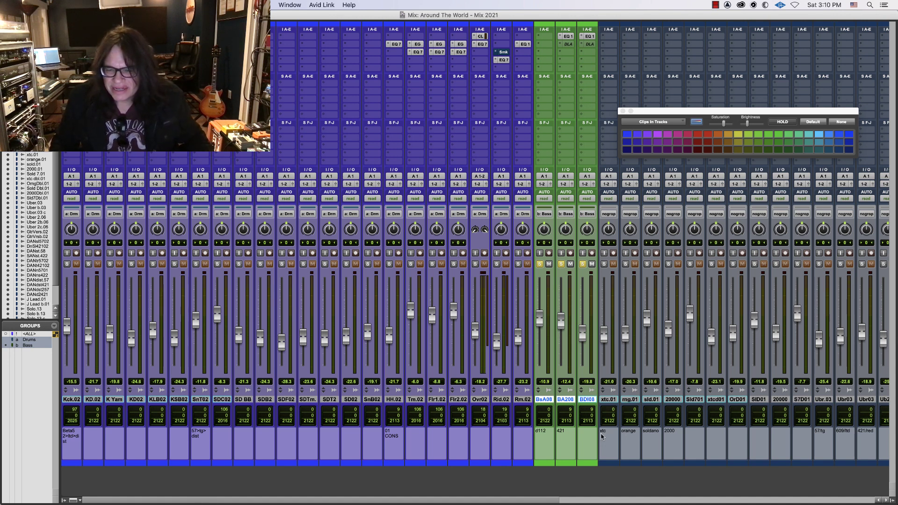
pyautogui.click(608, 399)
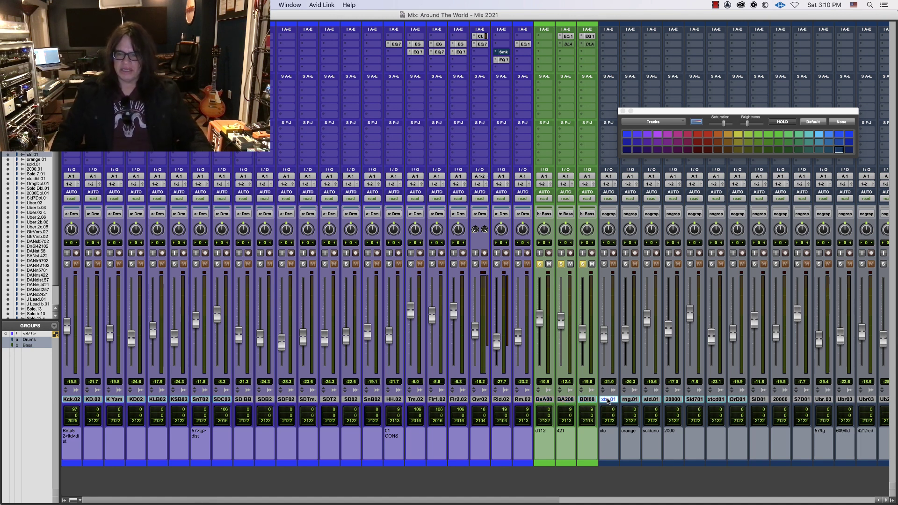
pyautogui.press('super+equal')
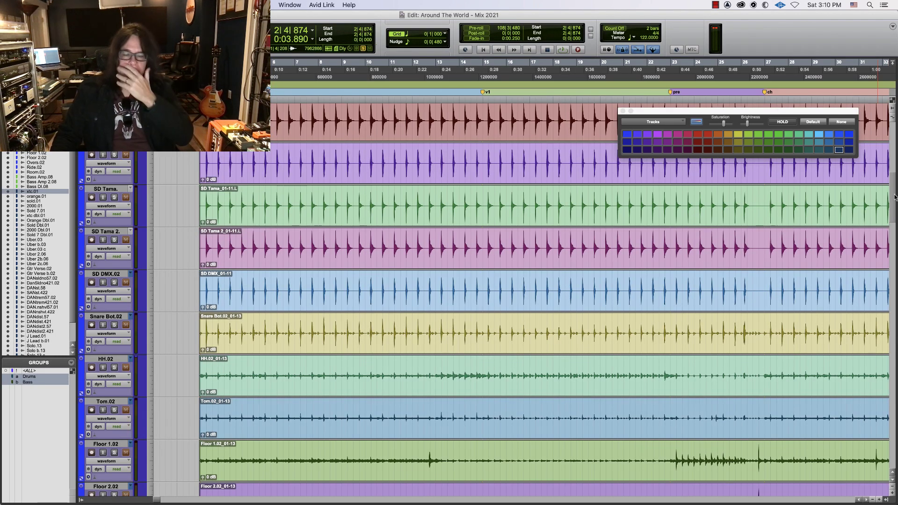
pyautogui.moveTo(892, 184); pyautogui.dragTo(889, 264)
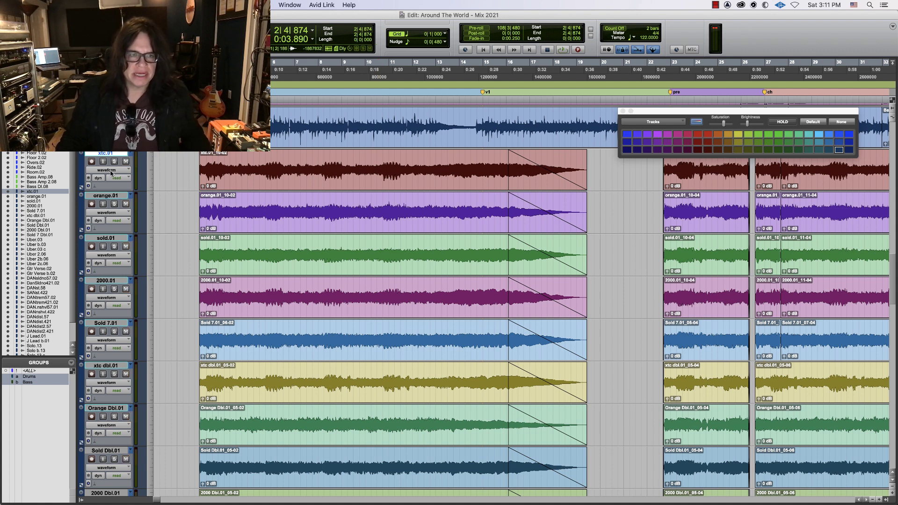
pyautogui.click(113, 162)
pyautogui.click(200, 169)
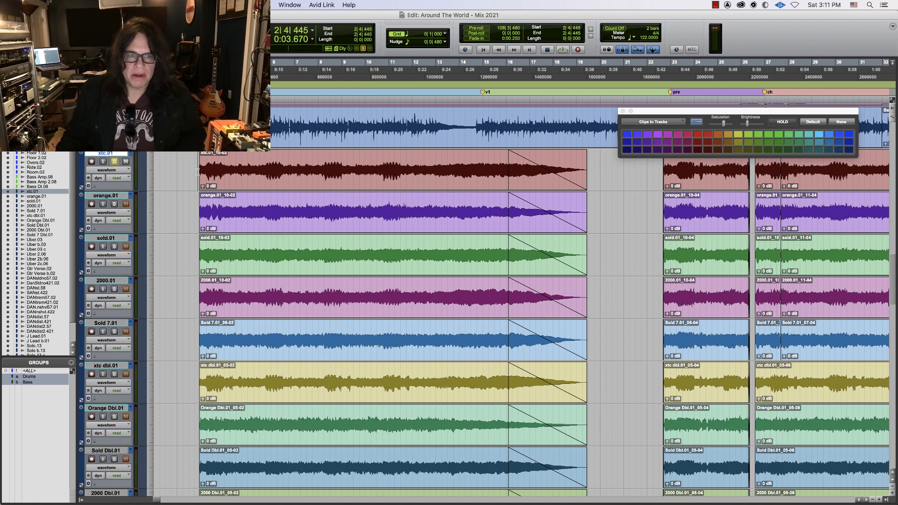
pyautogui.press('space')
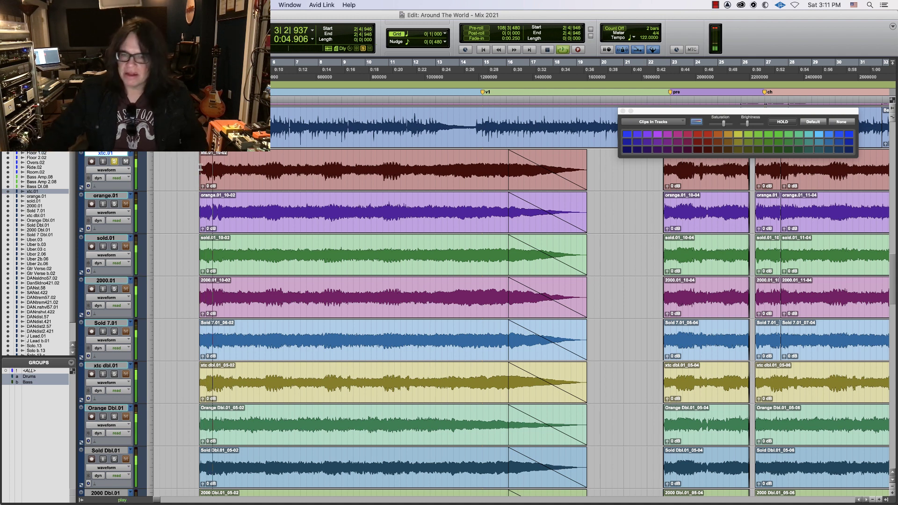
pyautogui.press('space')
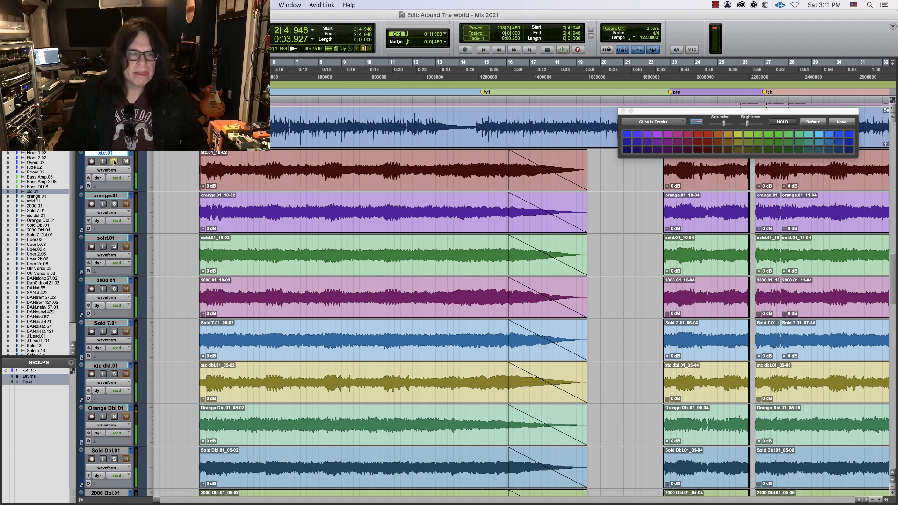
# - Audition the orange.01 and sold.01 guitar tracks in solo, one at a time, from the start of their first clips at 2|4|660
pyautogui.click(114, 204)
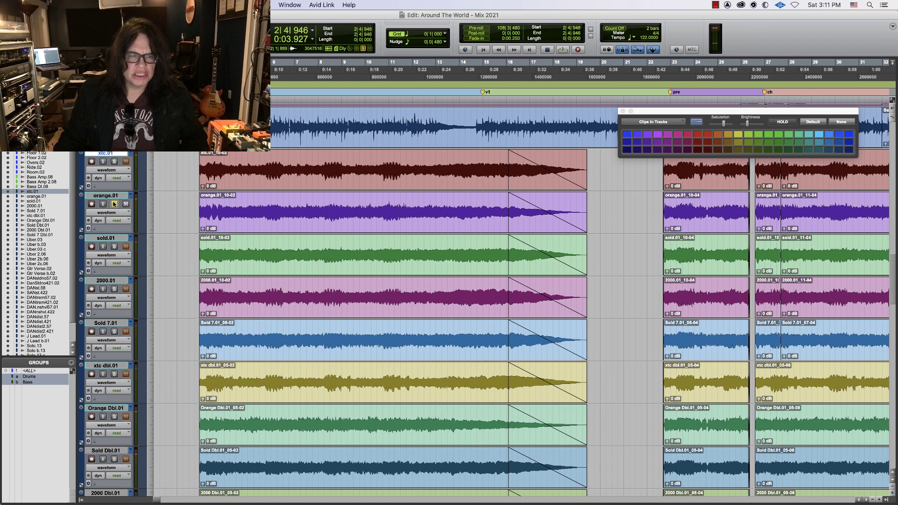
pyautogui.click(199, 210)
pyautogui.press('space')
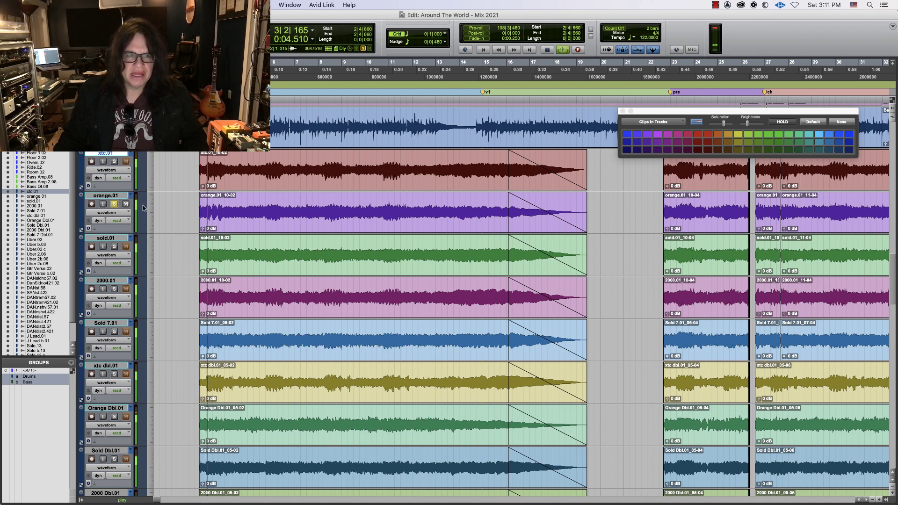
pyautogui.press('space')
pyautogui.click(114, 204)
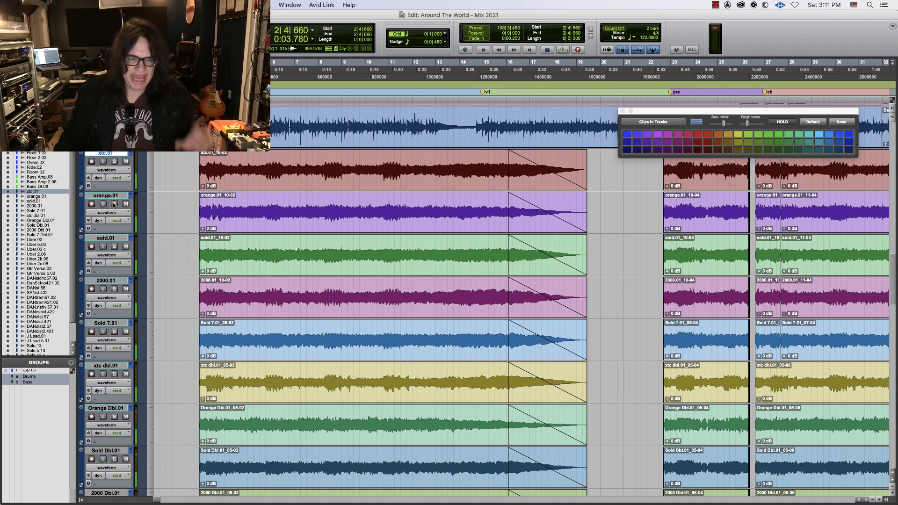
pyautogui.click(114, 246)
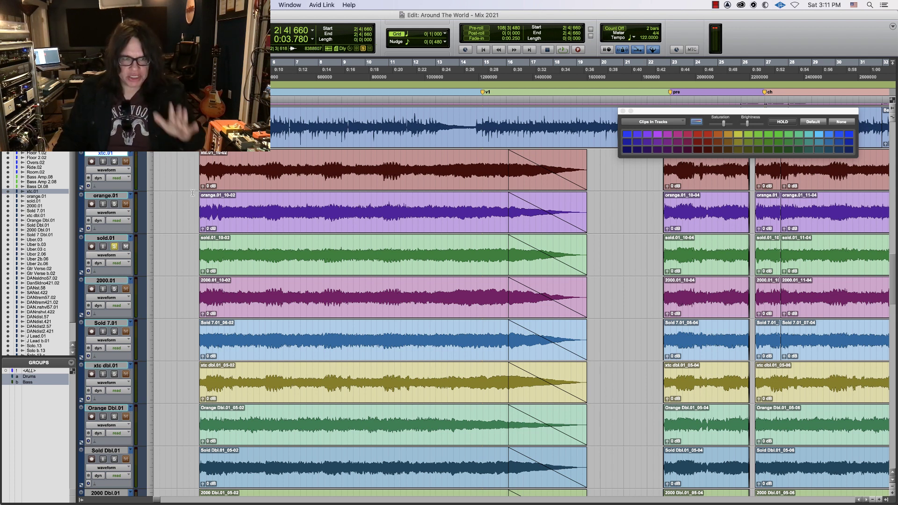
pyautogui.press('space')
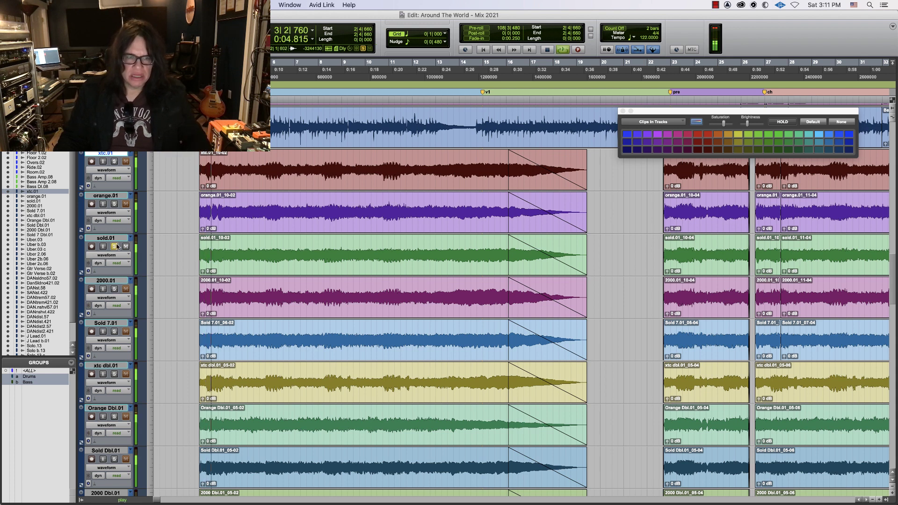
pyautogui.press('space')
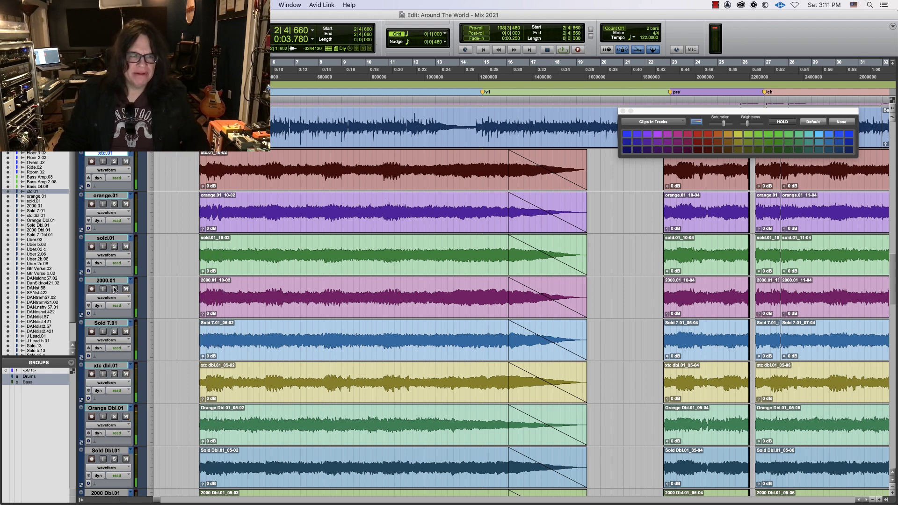
# - Audition the 2000.01 and Sold 7.01 guitar tracks in solo, one at a time, from 2|4|803
pyautogui.click(114, 290)
pyautogui.click(200, 302)
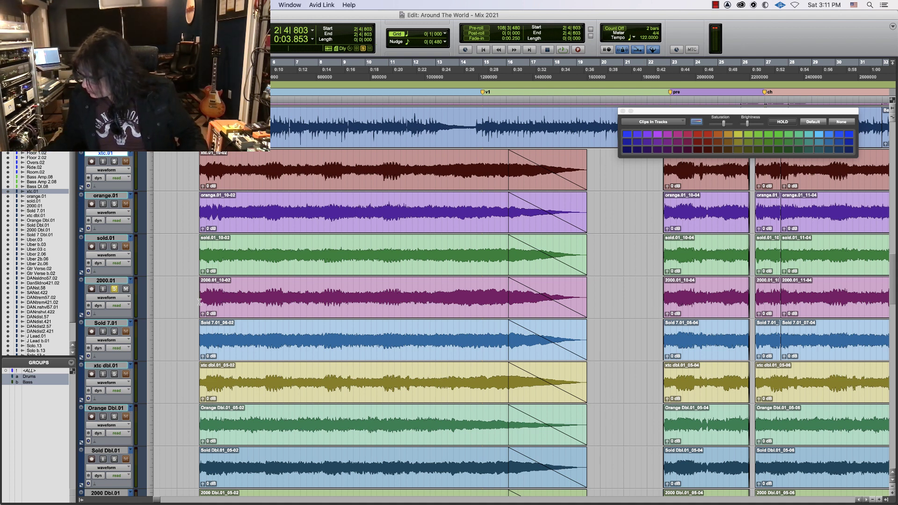
pyautogui.press('space')
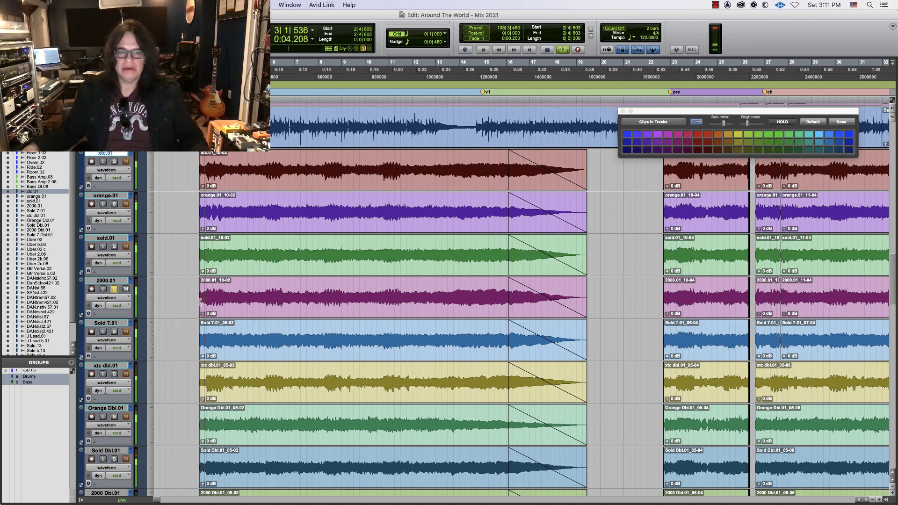
pyautogui.press('space')
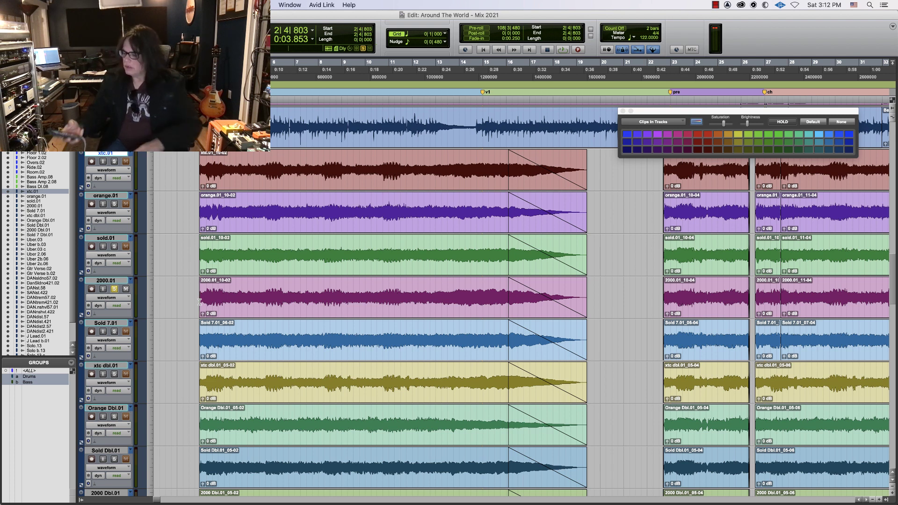
pyautogui.press('space')
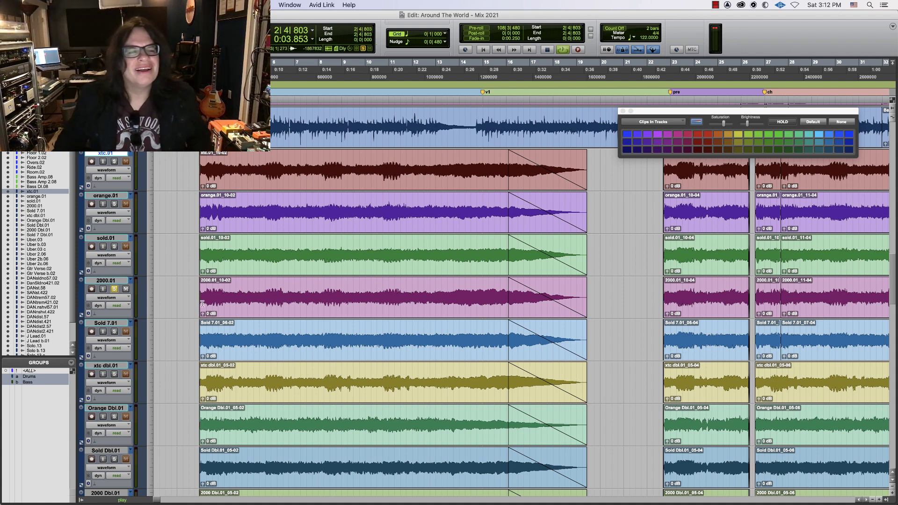
pyautogui.click(114, 289)
pyautogui.click(114, 332)
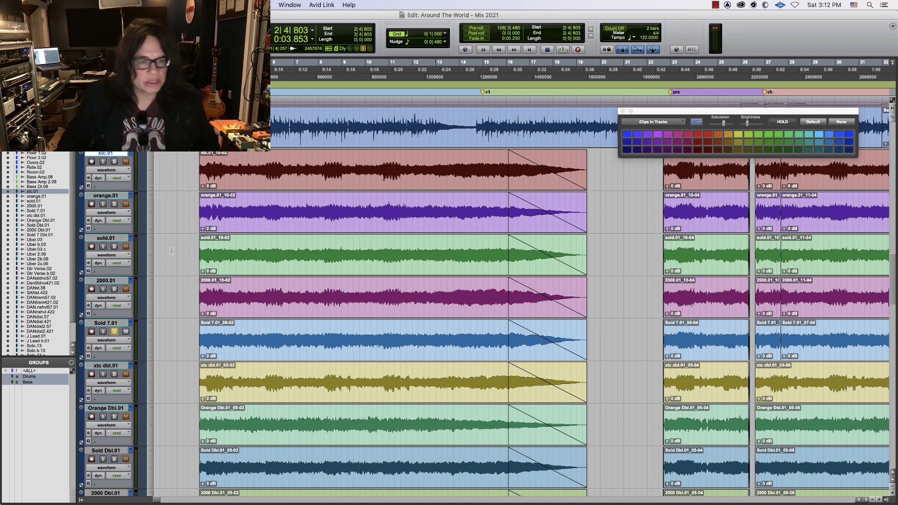
pyautogui.press('space')
pyautogui.press('space')
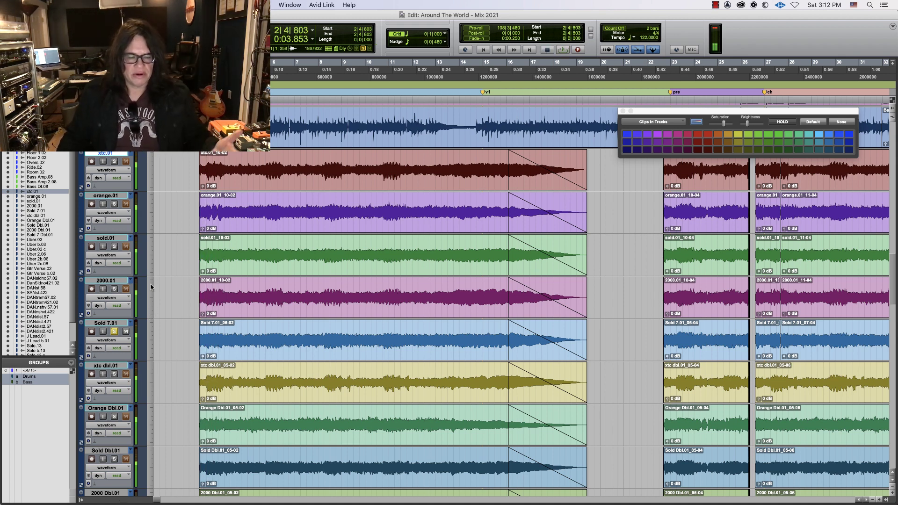
# - Select the guitar tracks xtc.01 through Sold 7.01, colour them bright blue, and check the colours in the mixer
pyautogui.click(111, 367)
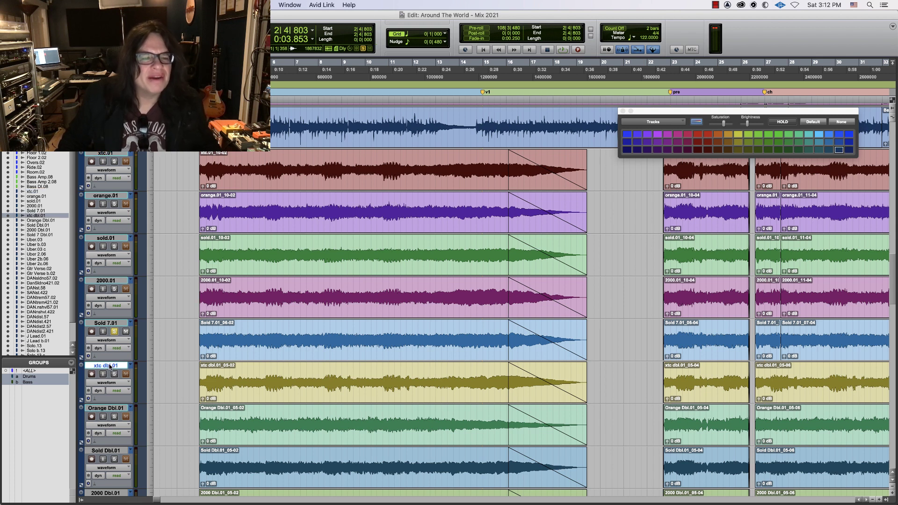
pyautogui.click(116, 324)
pyautogui.keyDown('shift'); pyautogui.click(117, 155); pyautogui.keyUp('shift')
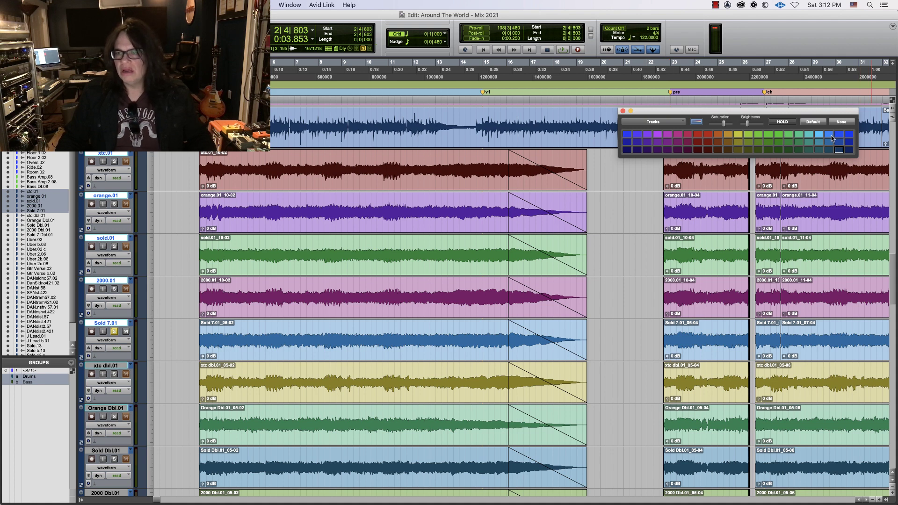
pyautogui.click(841, 136)
pyautogui.press('super+equal')
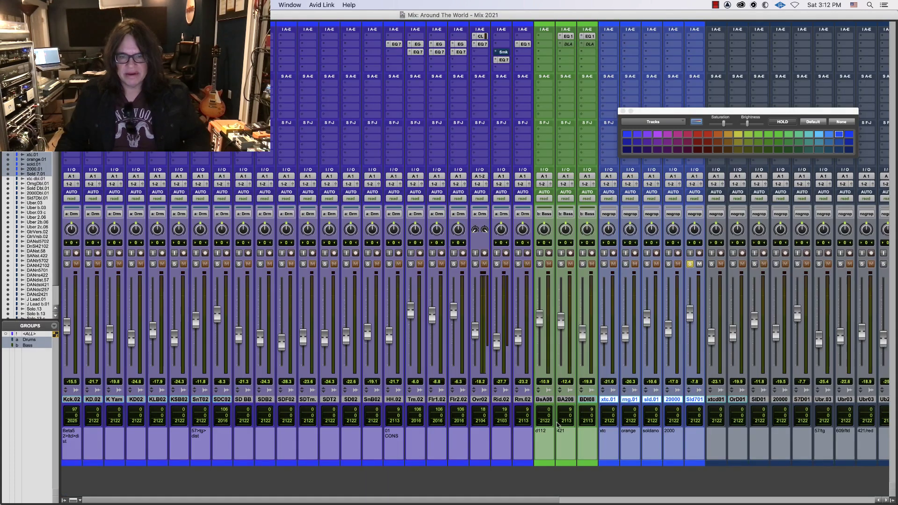
pyautogui.press('super+equal')
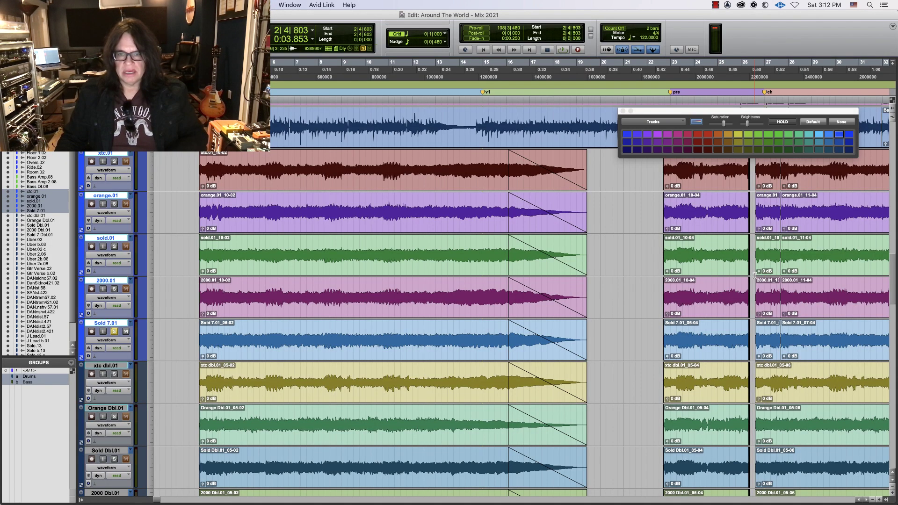
pyautogui.press('super+equal')
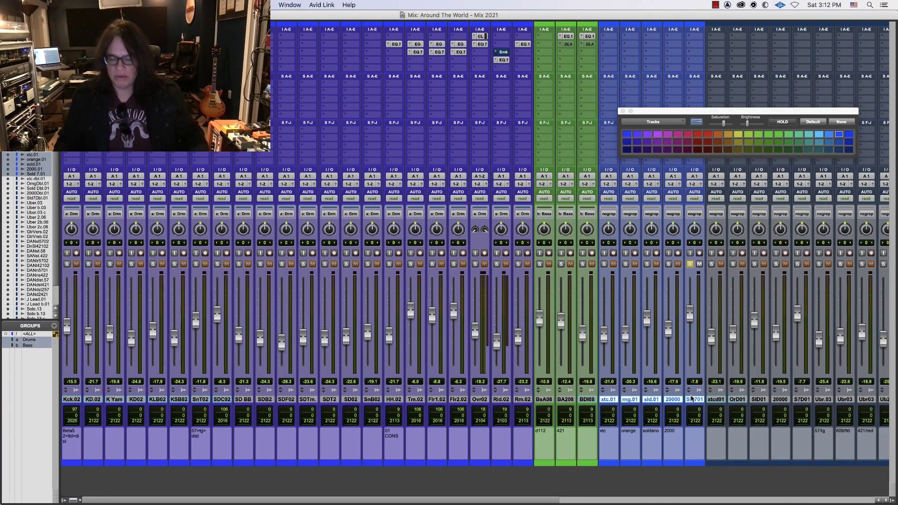
pyautogui.press('super+equal')
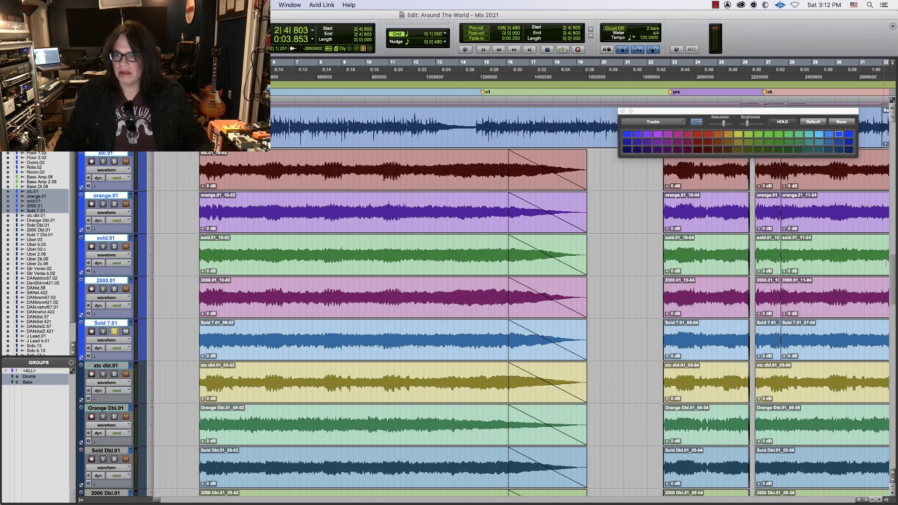
# - Extend the track selection down to Sold 7 Dbl.01 and give the doubled guitars the same bright blue
pyautogui.moveTo(894, 268); pyautogui.dragTo(889, 299)
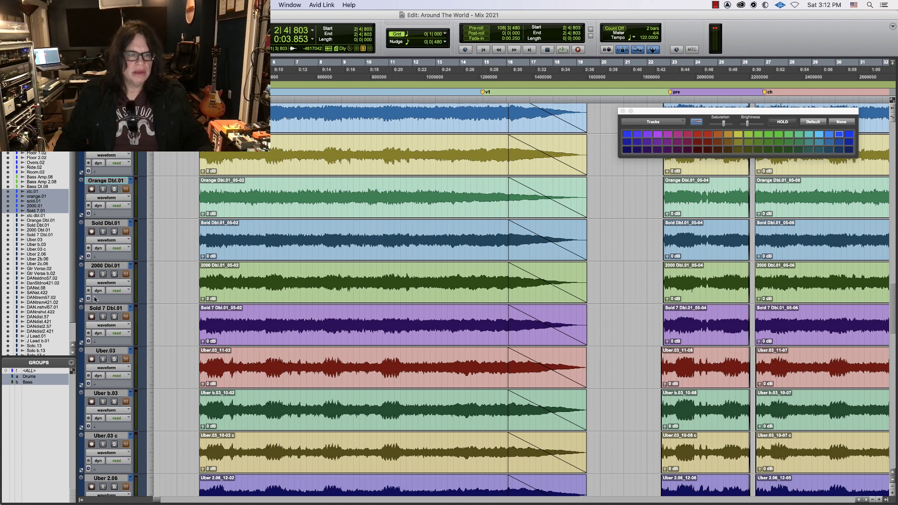
pyautogui.keyDown('shift'); pyautogui.click(105, 309); pyautogui.keyUp('shift')
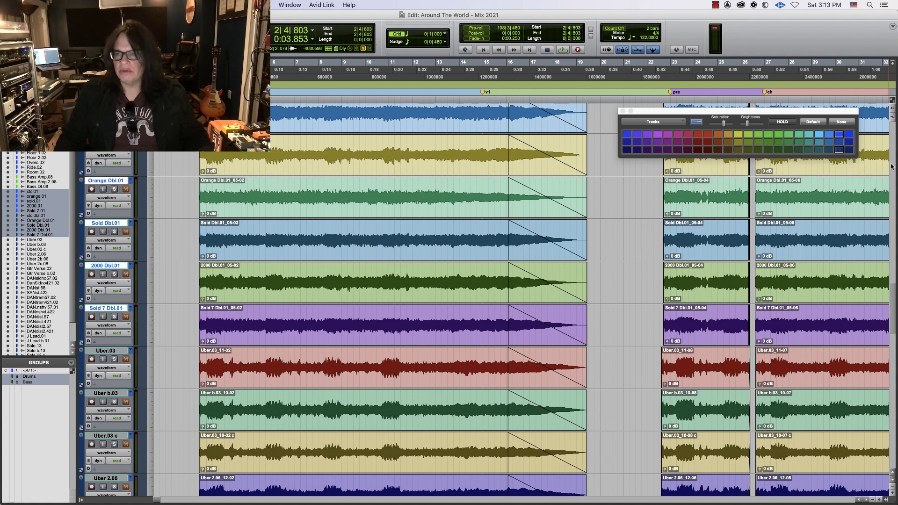
pyautogui.click(839, 135)
# - Pan the guitars xtc.01 through Sold 7.01 to 100 left and their doubles hard right, with 2000 Dbl.01 at 99
pyautogui.press('super+equal')
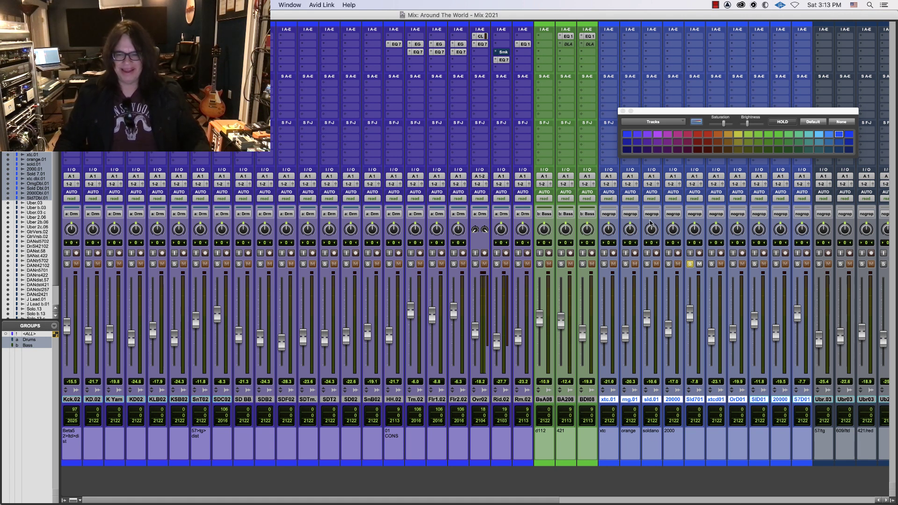
pyautogui.moveTo(609, 230); pyautogui.dragTo(607, 284)
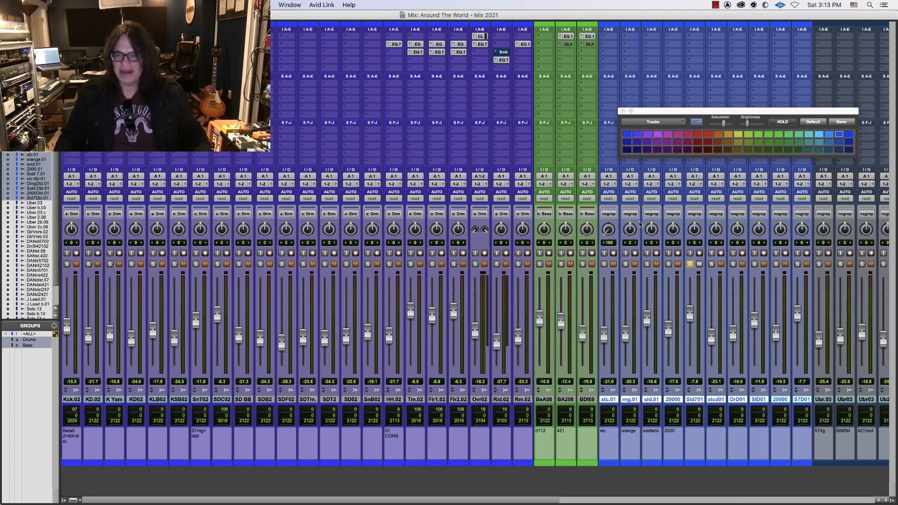
pyautogui.moveTo(630, 254); pyautogui.dragTo(628, 274)
pyautogui.moveTo(652, 230); pyautogui.dragTo(653, 273)
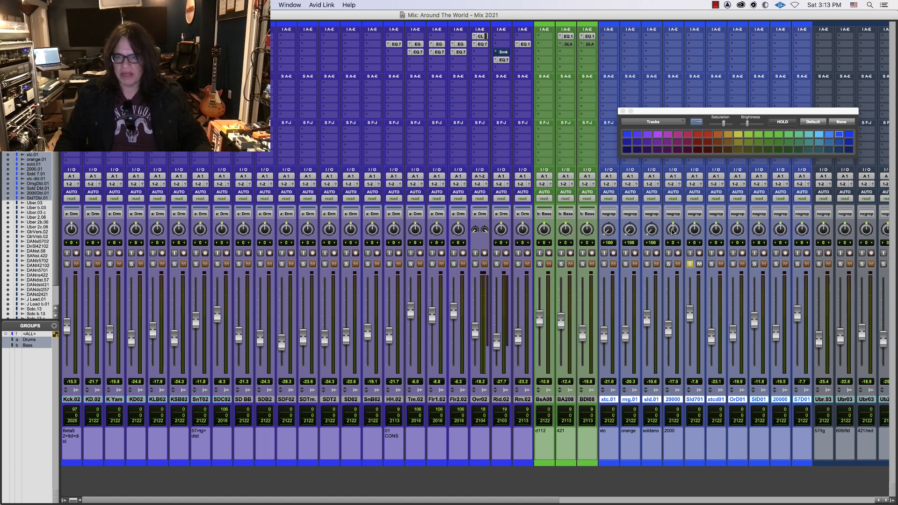
pyautogui.moveTo(673, 229); pyautogui.dragTo(728, 169)
pyautogui.moveTo(741, 234); pyautogui.dragTo(763, 176)
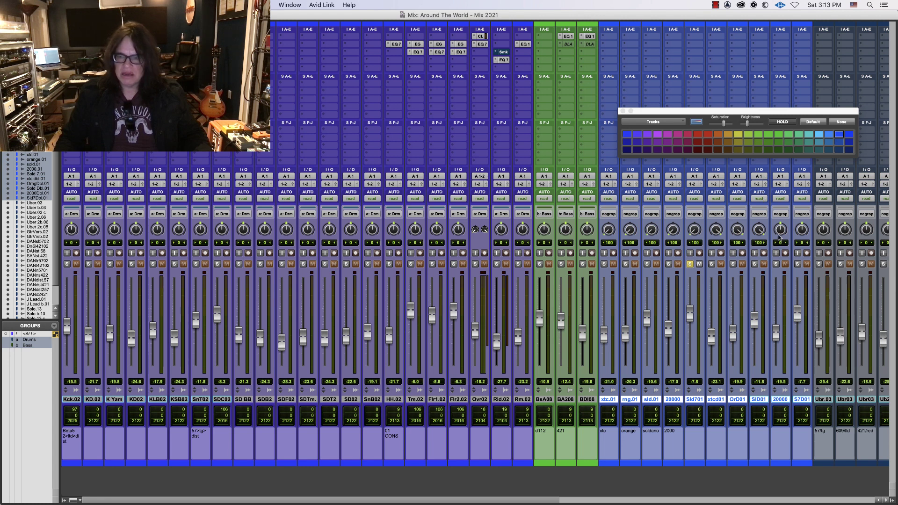
pyautogui.moveTo(780, 238); pyautogui.dragTo(780, 174)
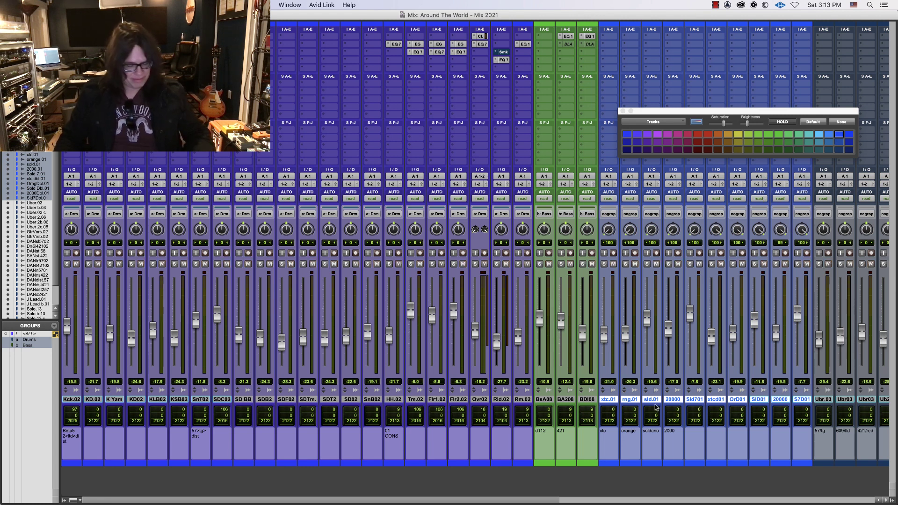
# - Create a group named G1 from the ten selected guitar tracks, then solo the group and audition it
pyautogui.press('super+g')
pyautogui.write('G1')
pyautogui.press('Return')
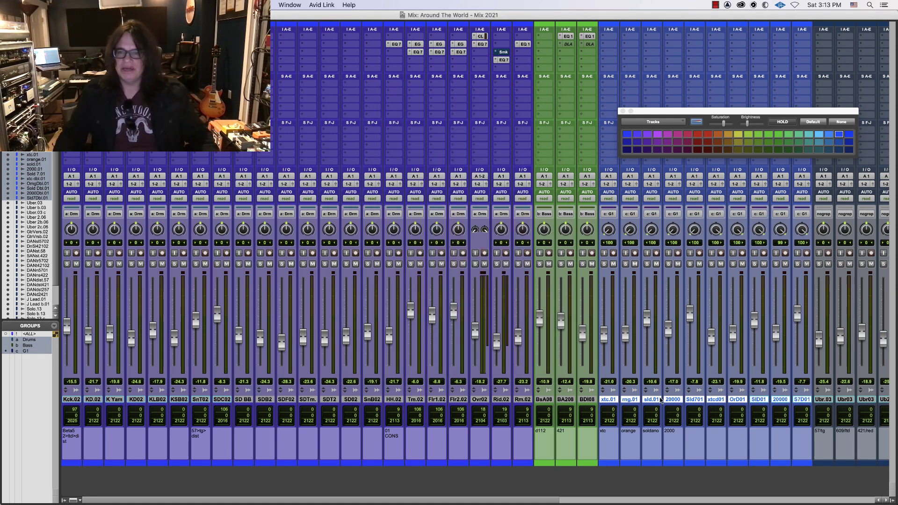
pyautogui.click(649, 265)
pyautogui.press('space')
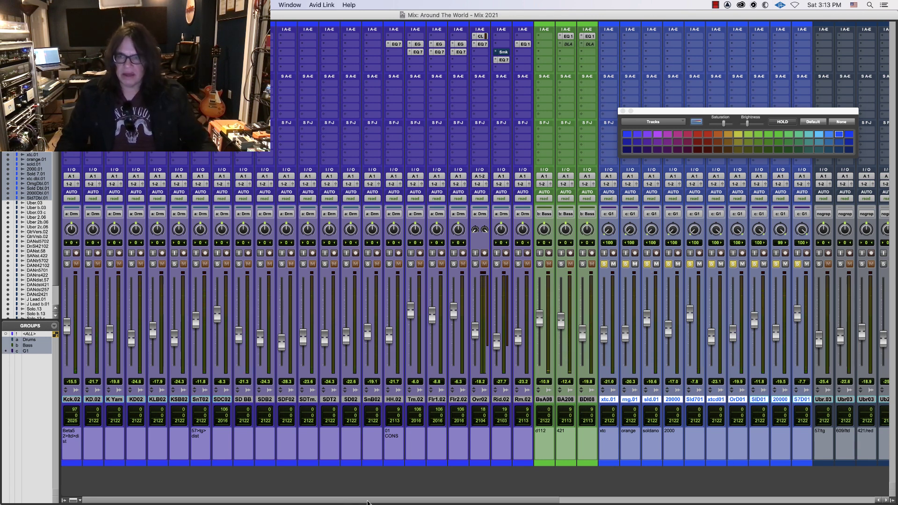
# - Select the six Uber guitar tracks from Uber.03 through Uber 2c.06 and colour them teal green
pyautogui.moveTo(369, 503); pyautogui.dragTo(650, 501)
pyautogui.click(335, 400)
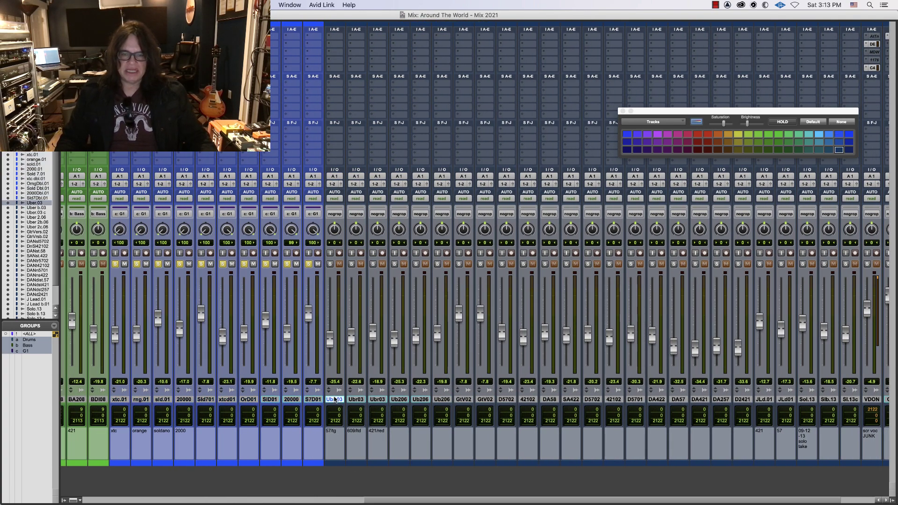
pyautogui.keyDown('shift'); pyautogui.click(438, 401); pyautogui.keyUp('shift')
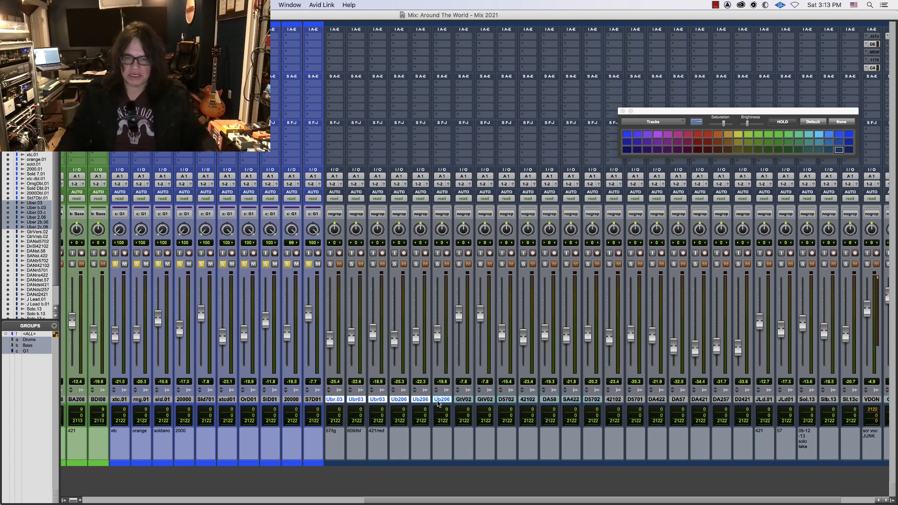
pyautogui.press('super+equal')
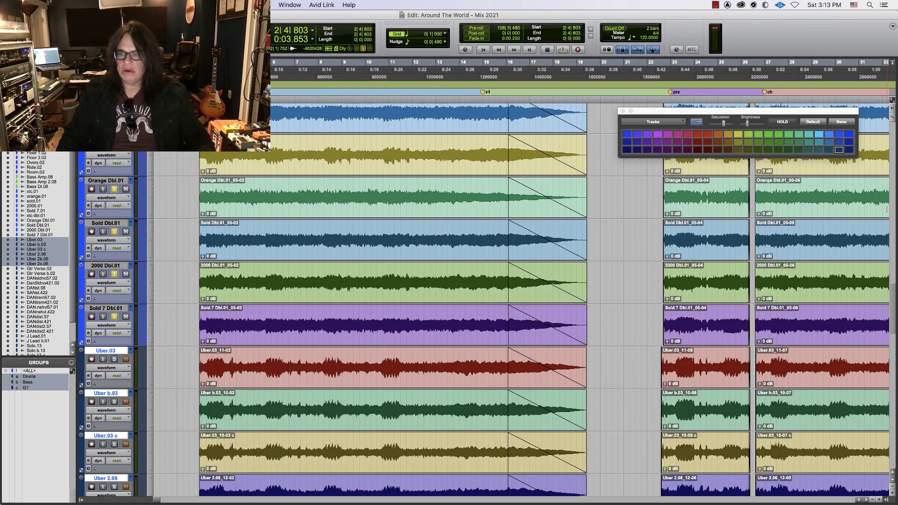
pyautogui.moveTo(896, 322); pyautogui.dragTo(890, 349)
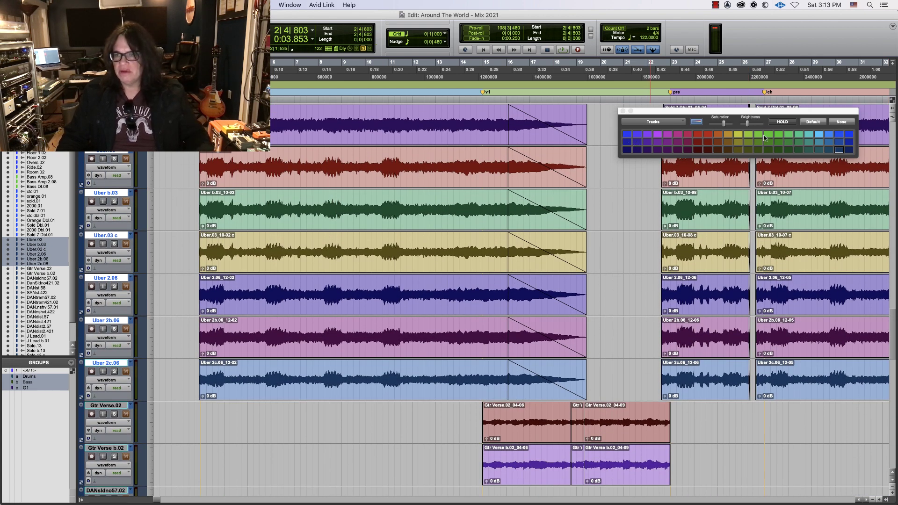
pyautogui.click(799, 135)
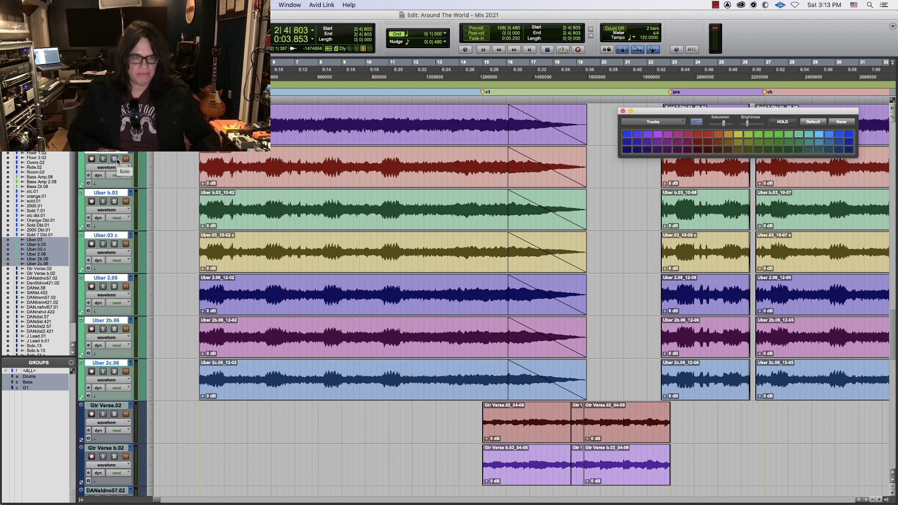
# - Create a Mix/Edit group named Uber from the six selected Uber tracks and solo it
pyautogui.press('super+g')
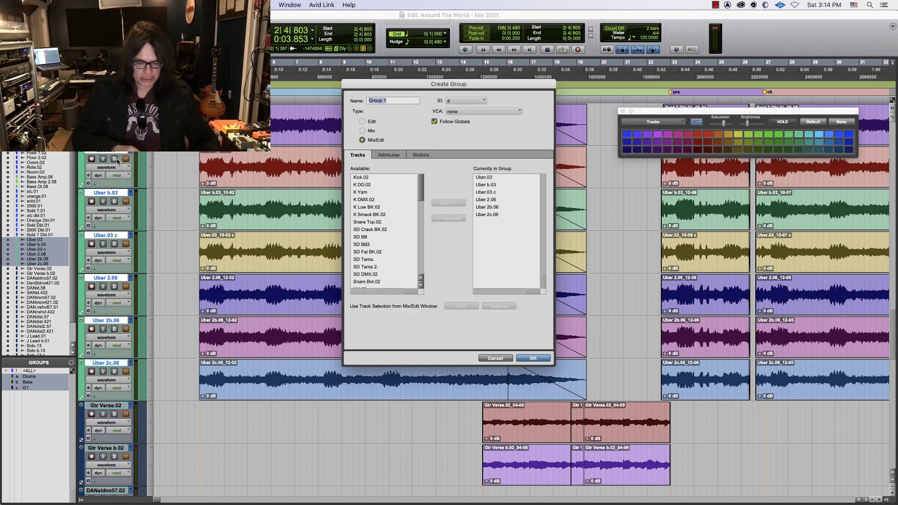
pyautogui.write('Uber')
pyautogui.press('Return')
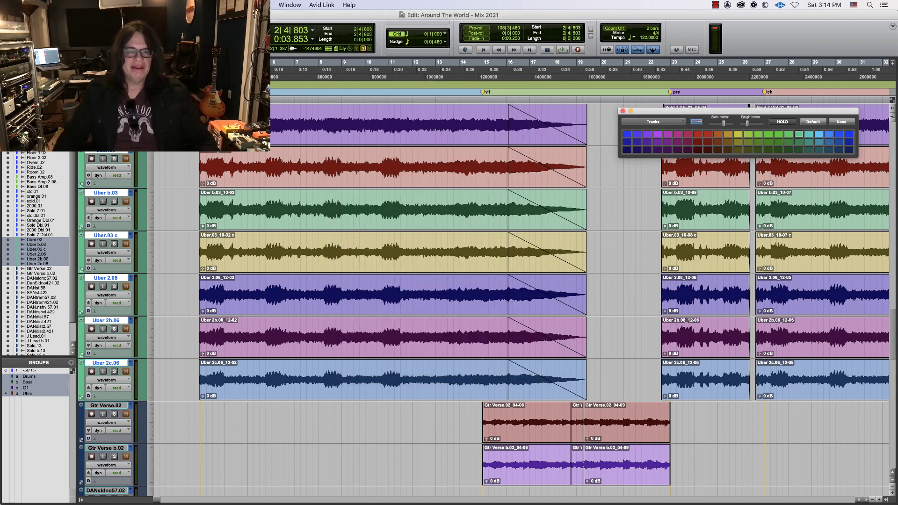
pyautogui.click(115, 286)
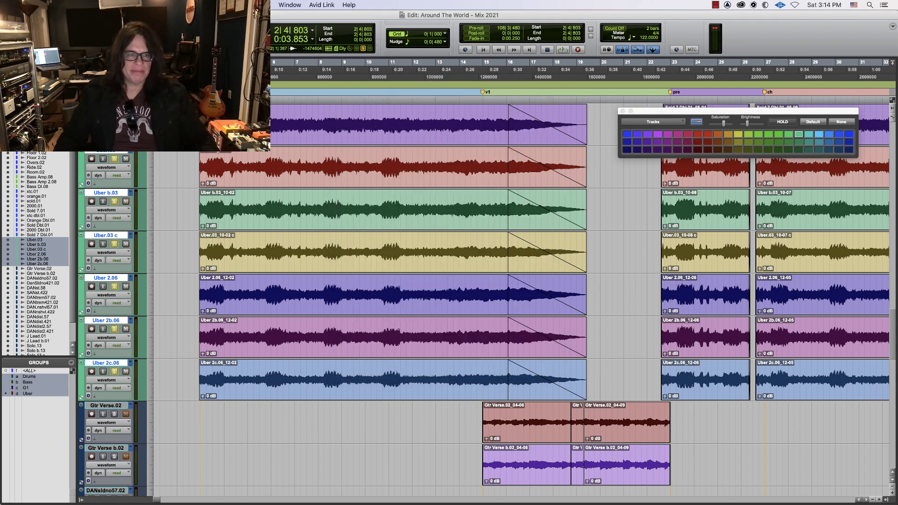
# - Check the names and comments of the tracks Uber.03, Uber b.03 and Uber.03 c in the mixer
pyautogui.press('super+equal')
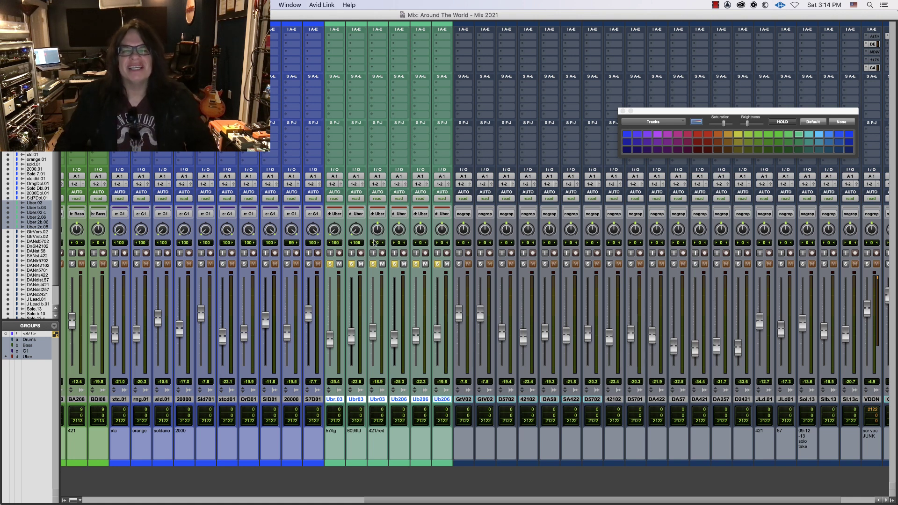
pyautogui.doubleClick(331, 399)
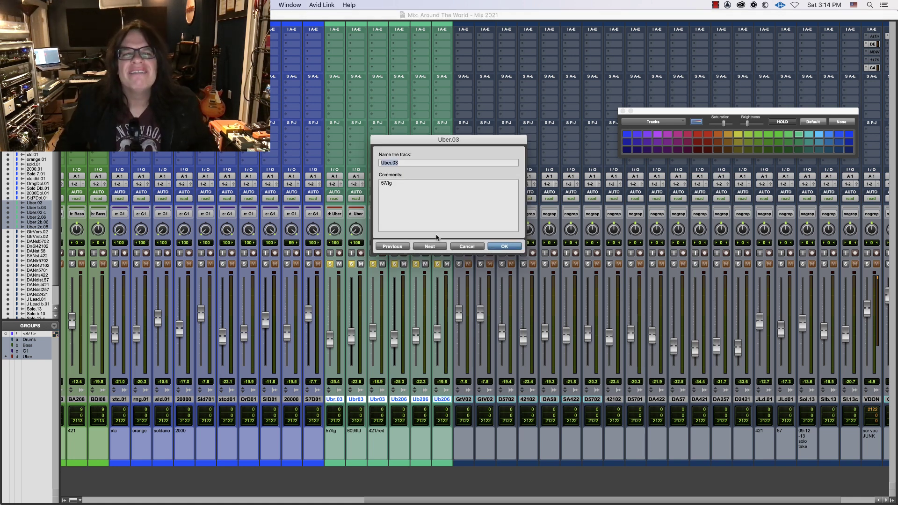
pyautogui.click(420, 248)
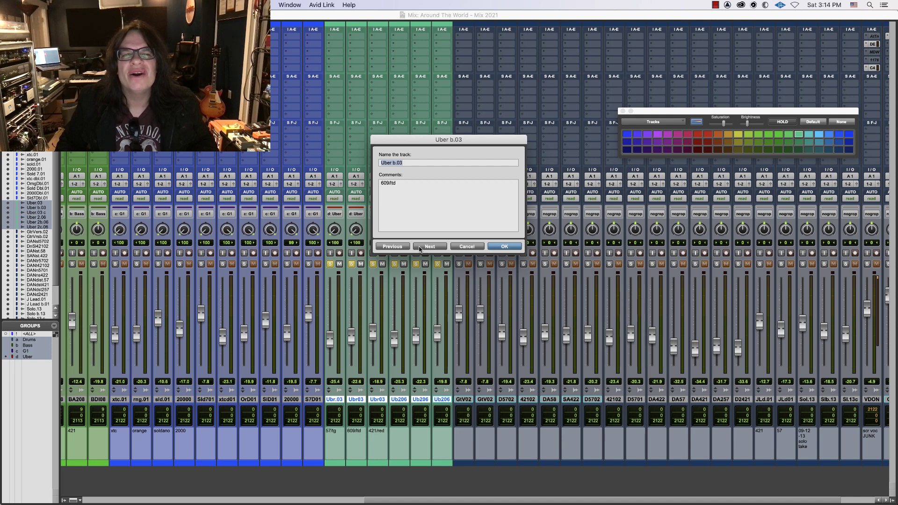
pyautogui.click(420, 248)
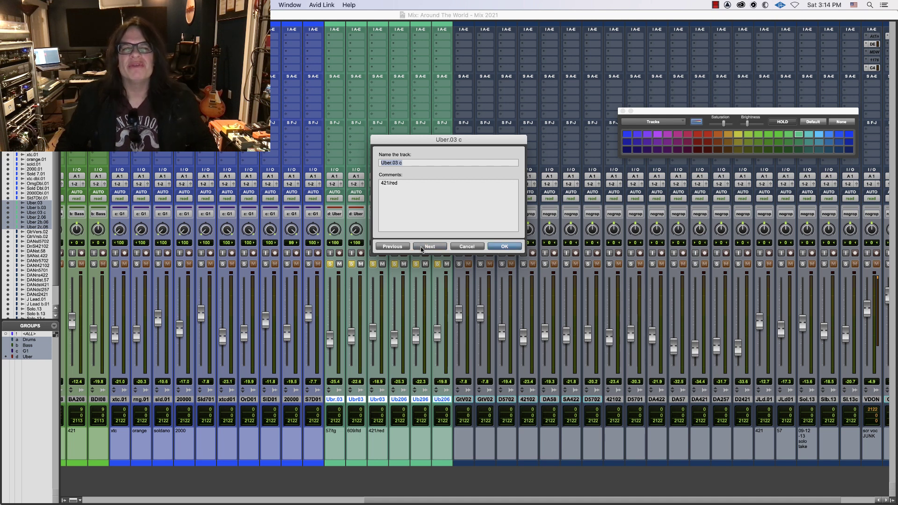
pyautogui.click(459, 248)
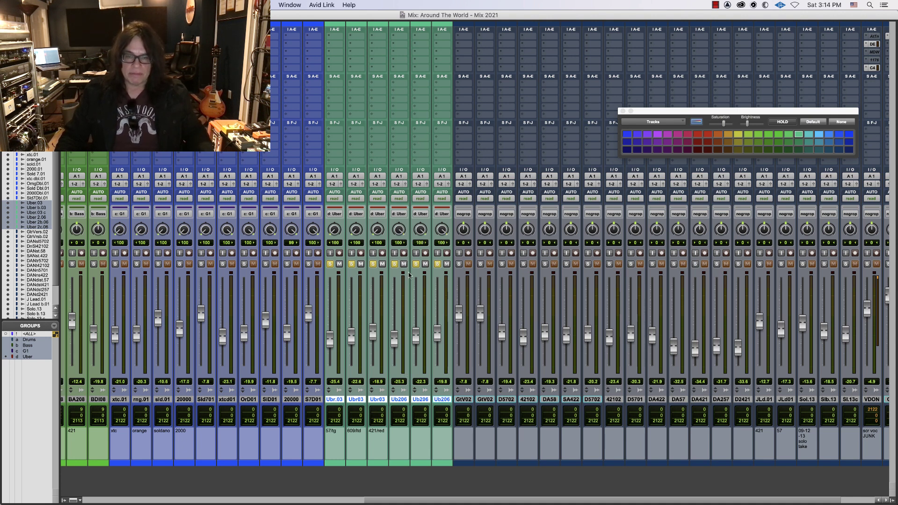
# - Audition the Uber group within the full mix, solo it again and lower its faders slightly, bringing Uber 2b.06 to -22.6 dB
pyautogui.click(438, 265)
pyautogui.press('space')
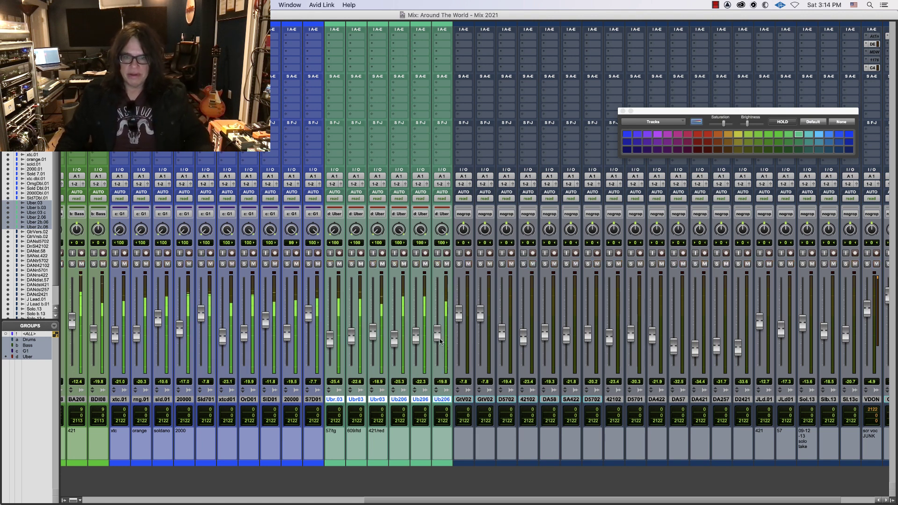
pyautogui.click(438, 265)
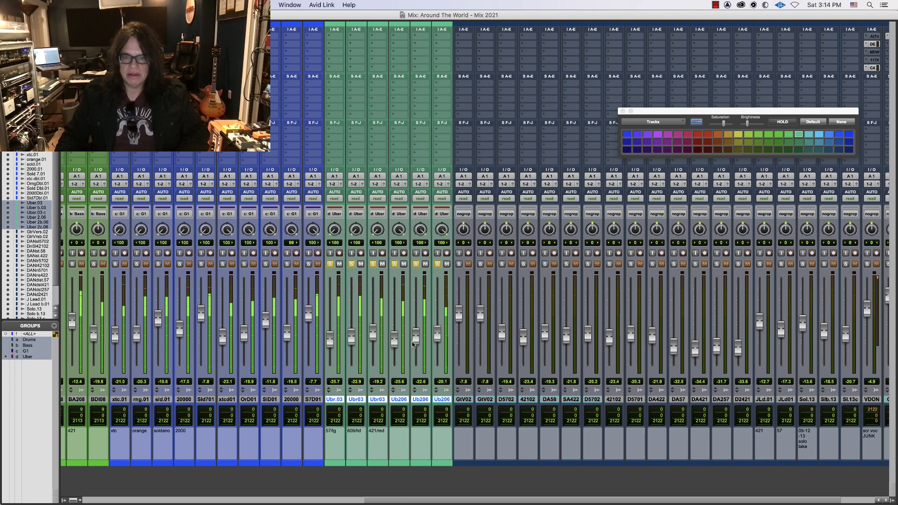
pyautogui.moveTo(415, 341); pyautogui.dragTo(414, 345)
# - Select the tracks Gtr Verse.02 and Gtr Verse b.02 in the Edit window and colour them blue
pyautogui.press('super+equal')
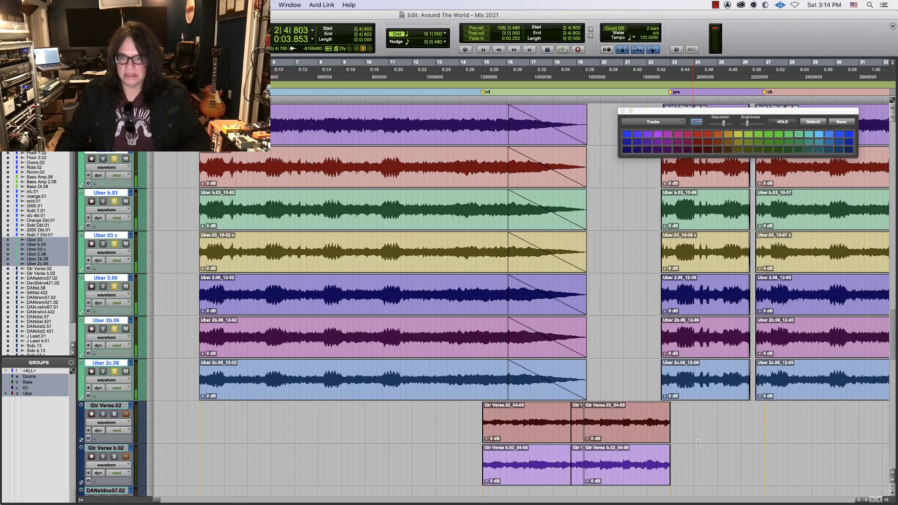
pyautogui.moveTo(893, 321); pyautogui.dragTo(893, 345)
pyautogui.click(112, 224)
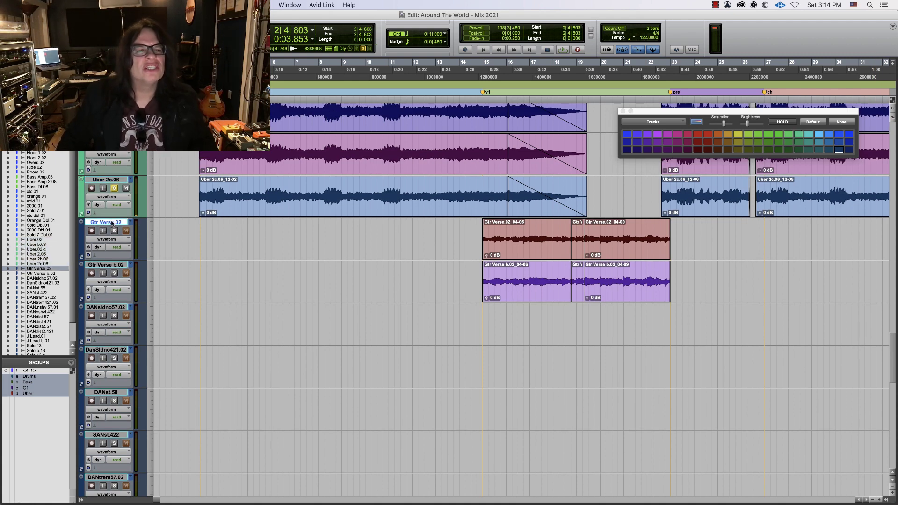
pyautogui.keyDown('shift'); pyautogui.click(107, 265); pyautogui.keyUp('shift')
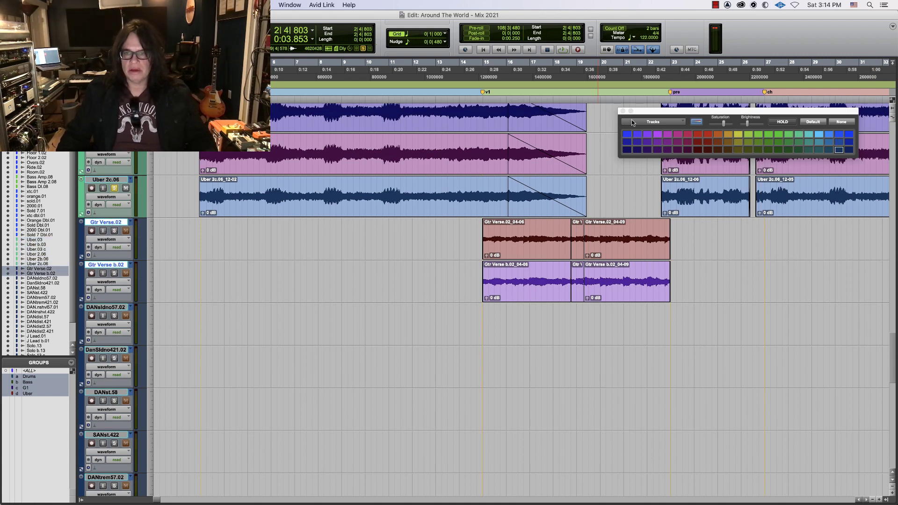
pyautogui.click(627, 133)
# - Create a Mix/Edit group named G Ver from the two verse guitar tracks and solo it
pyautogui.press('super+g')
pyautogui.write('G')
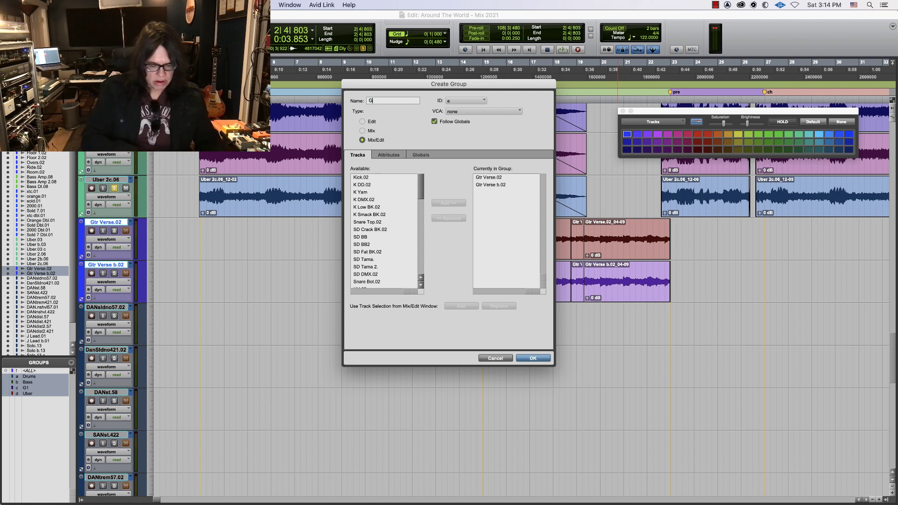
pyautogui.write(' Ver')
pyautogui.press('Return')
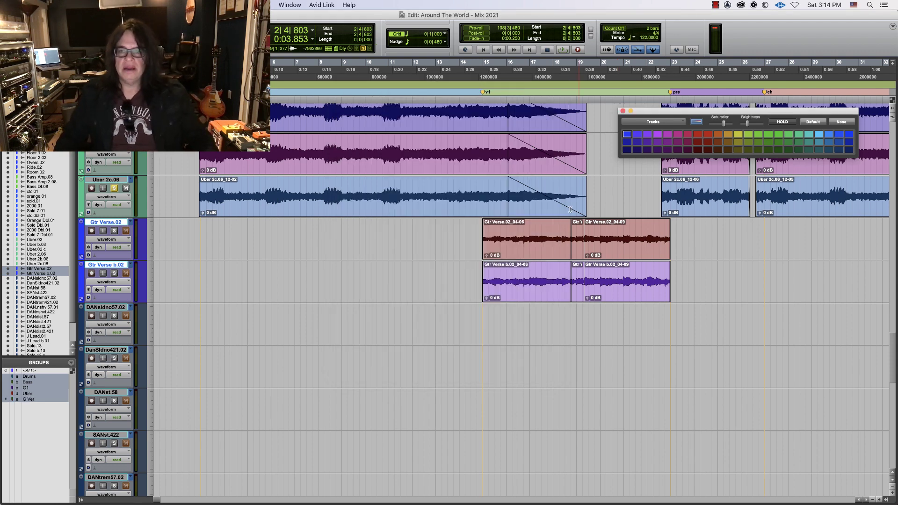
pyautogui.click(113, 231)
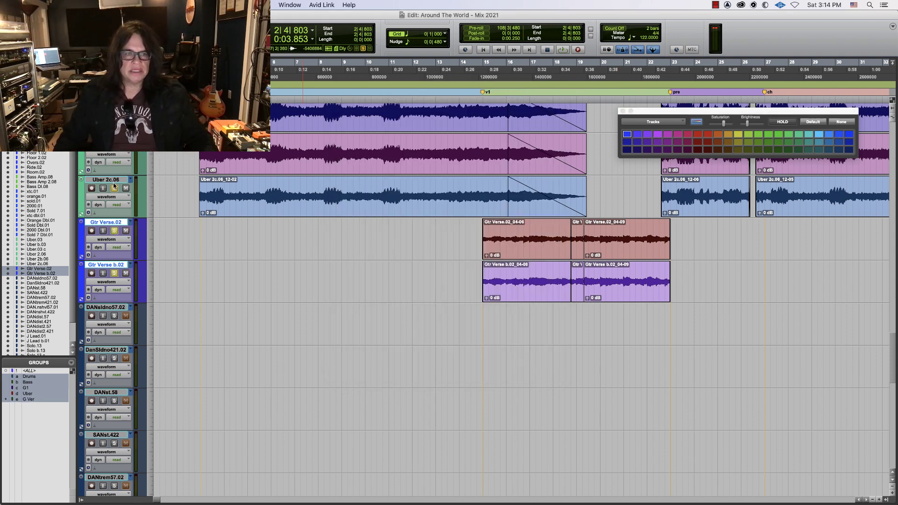
# - Audition the first verse guitar clips and check the names and comments of both Gtr Verse tracks in the mixer
pyautogui.doubleClick(531, 273)
pyautogui.press('space')
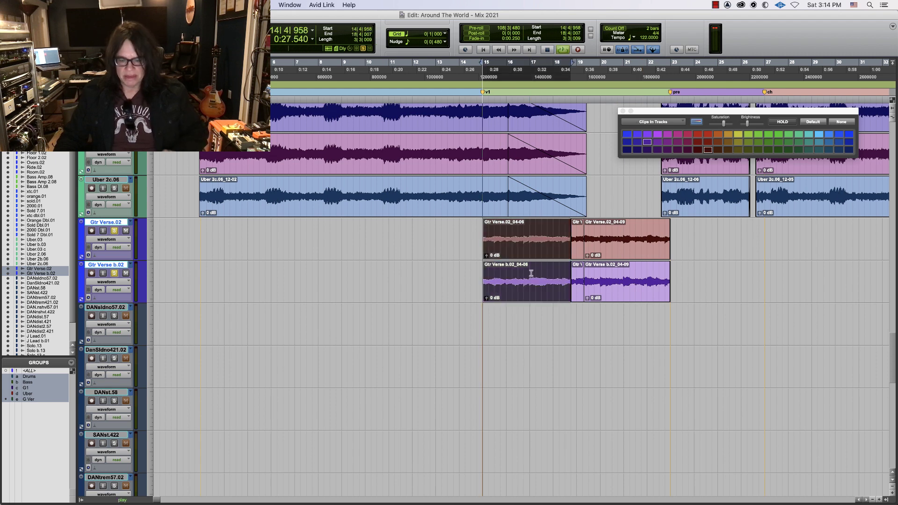
pyautogui.press('super+equal')
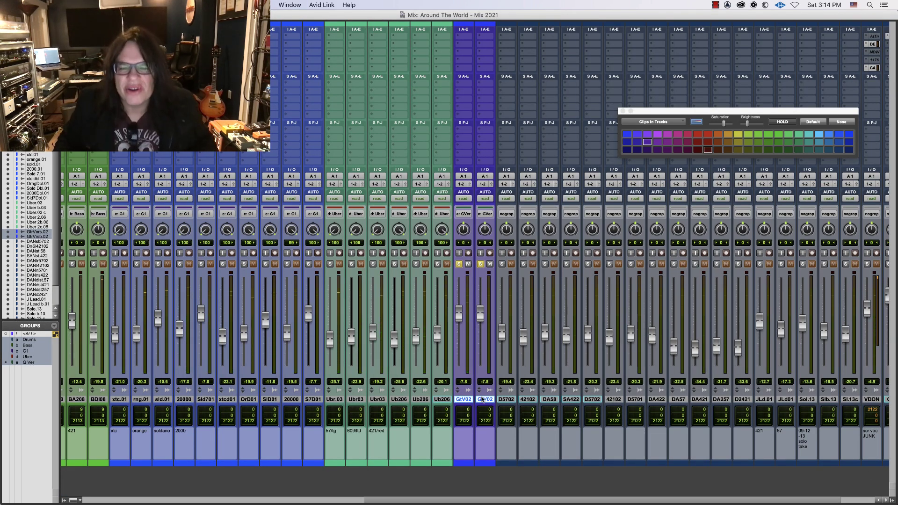
pyautogui.doubleClick(466, 401)
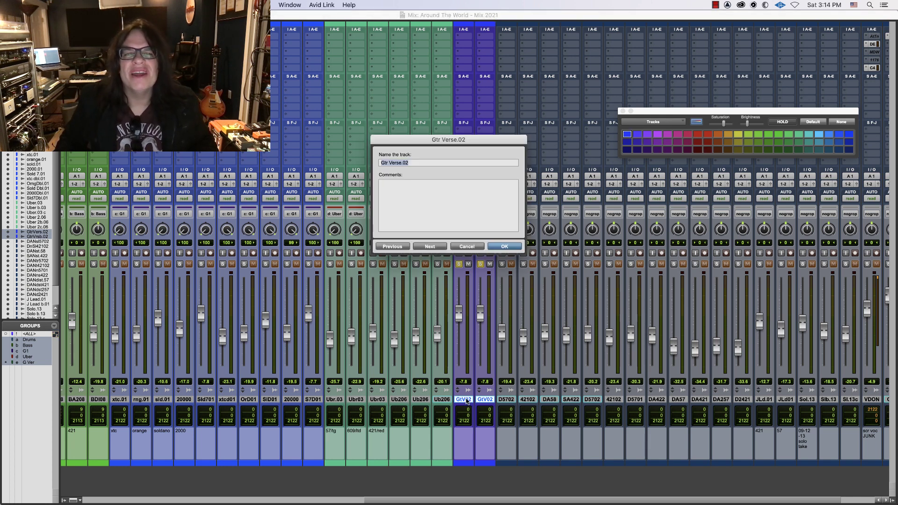
pyautogui.press('Return')
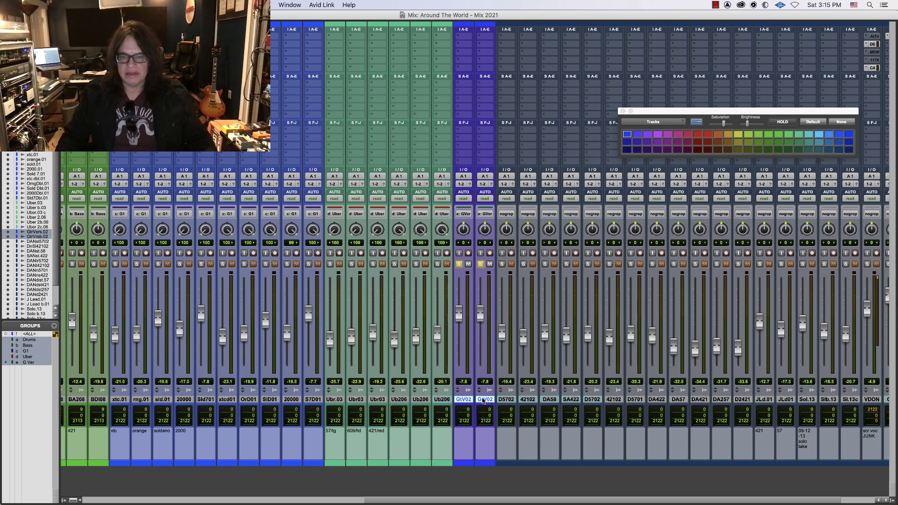
pyautogui.doubleClick(483, 401)
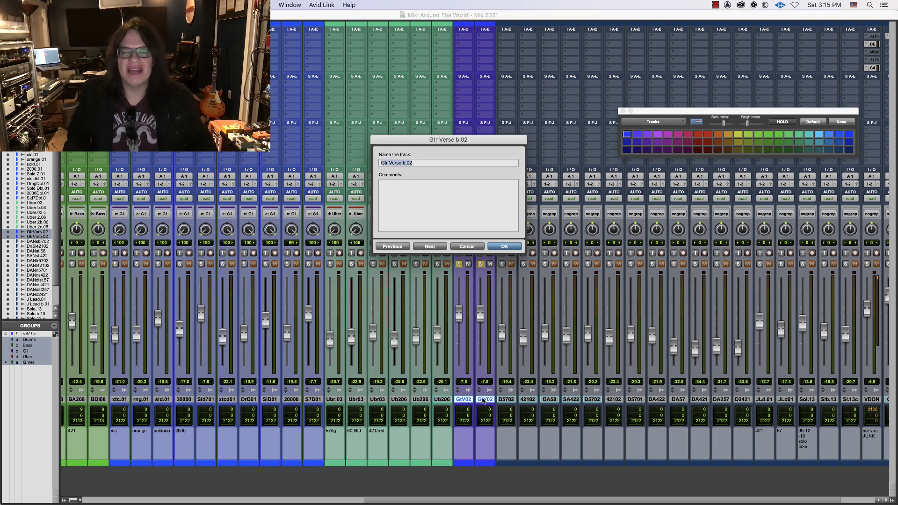
pyautogui.press('Return')
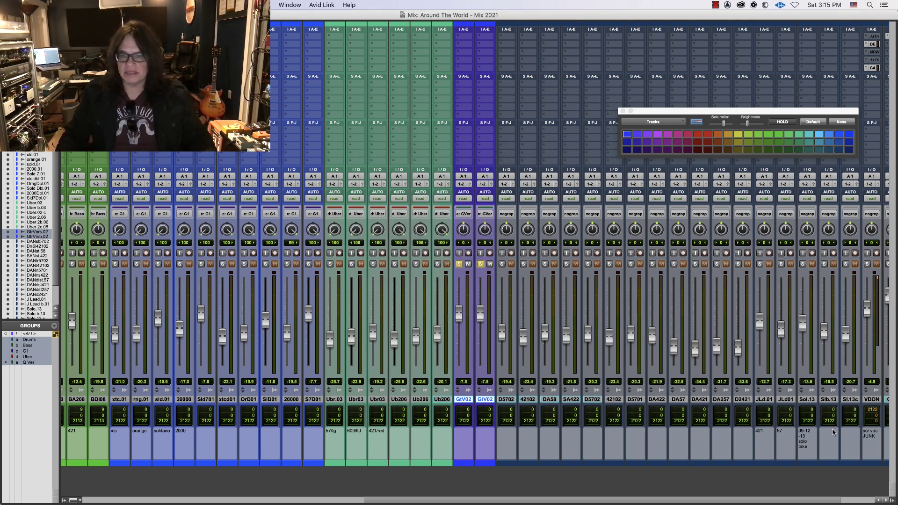
# - Select and solo the eight bridge guitar tracks from DANsldno57.02 through DANnshvl.422, and play the bridge section
pyautogui.press('super+equal')
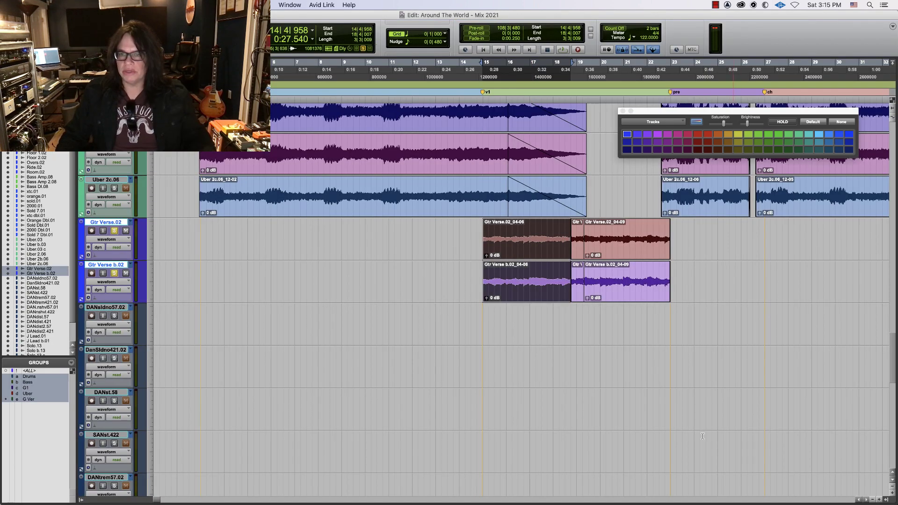
pyautogui.press('r')
pyautogui.press('r')
pyautogui.press('r')
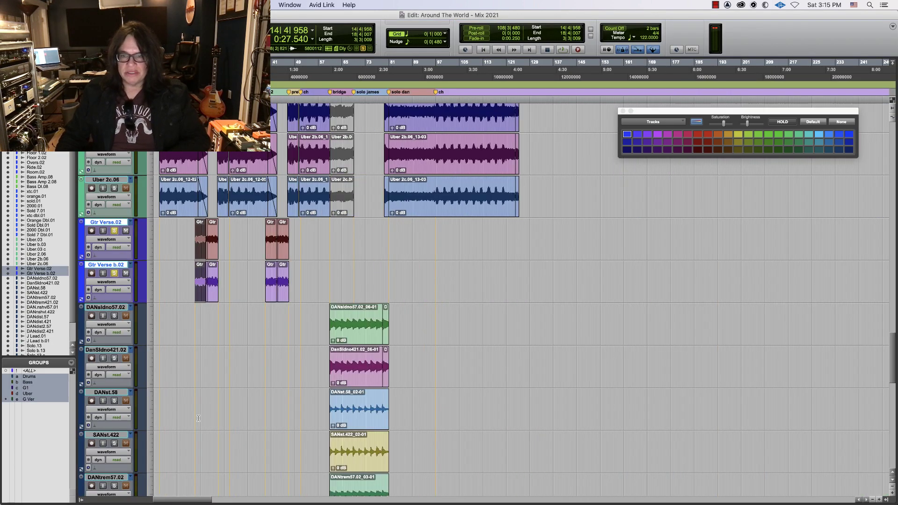
pyautogui.click(121, 309)
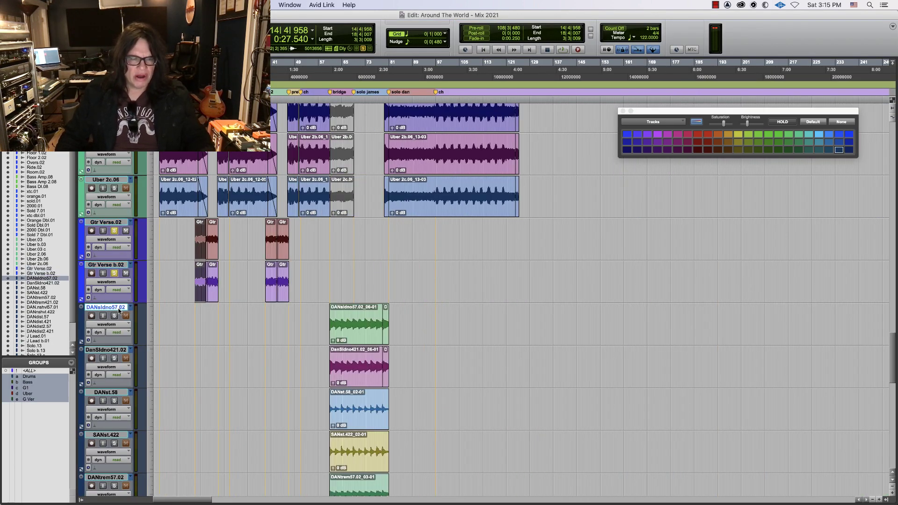
pyautogui.click(341, 327)
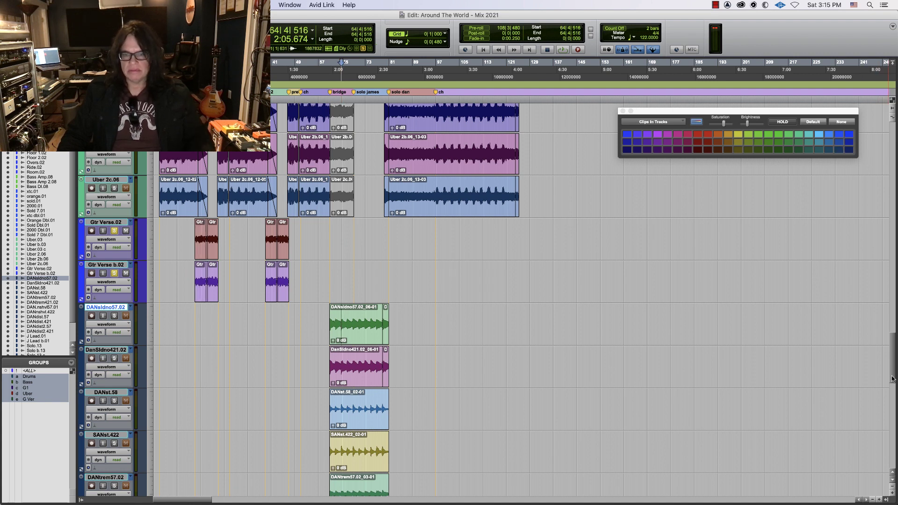
pyautogui.moveTo(893, 379); pyautogui.dragTo(896, 406)
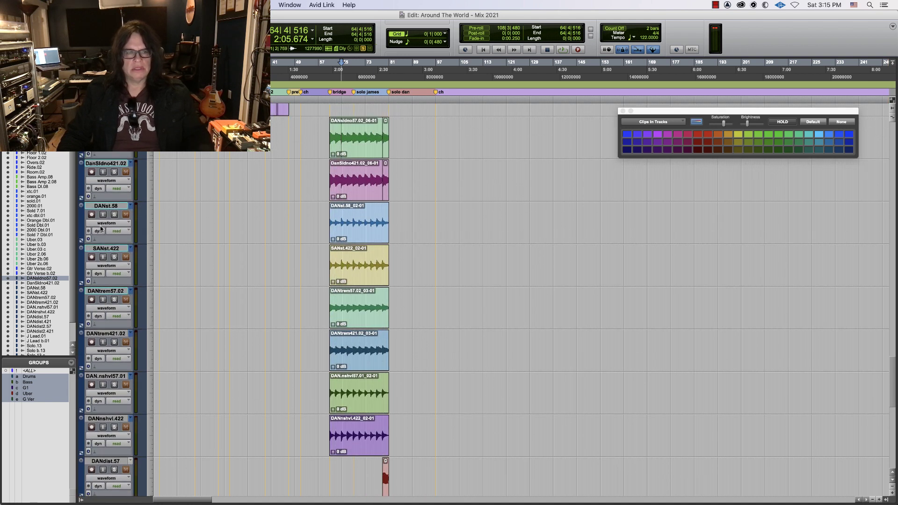
pyautogui.keyDown('shift'); pyautogui.click(108, 420); pyautogui.keyUp('shift')
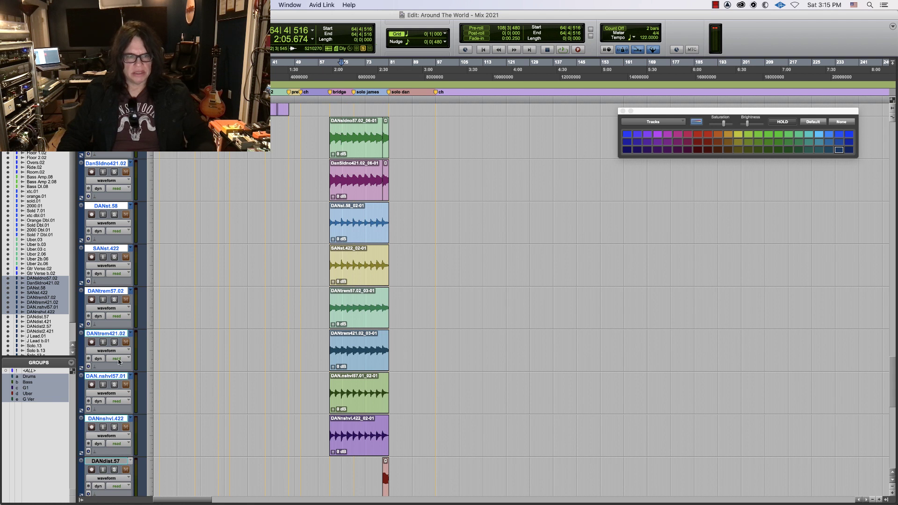
pyautogui.click(118, 383)
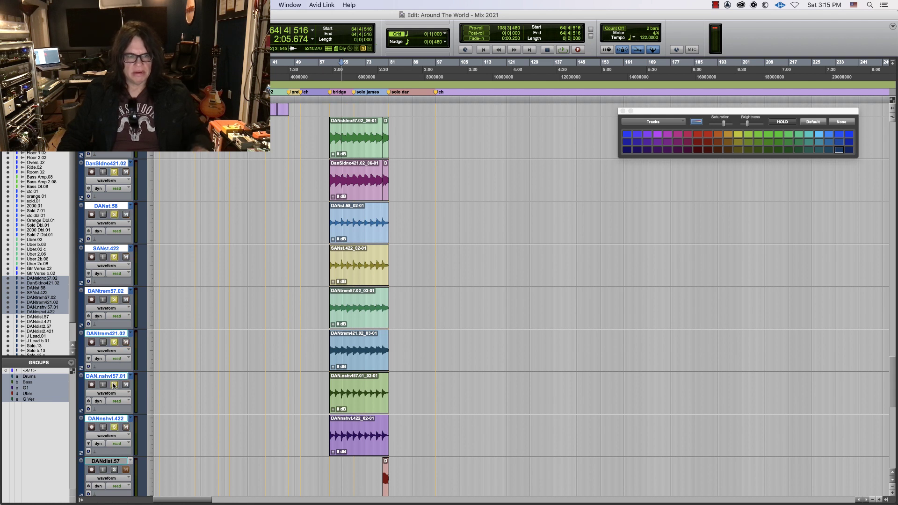
pyautogui.click(344, 334)
pyautogui.press('space')
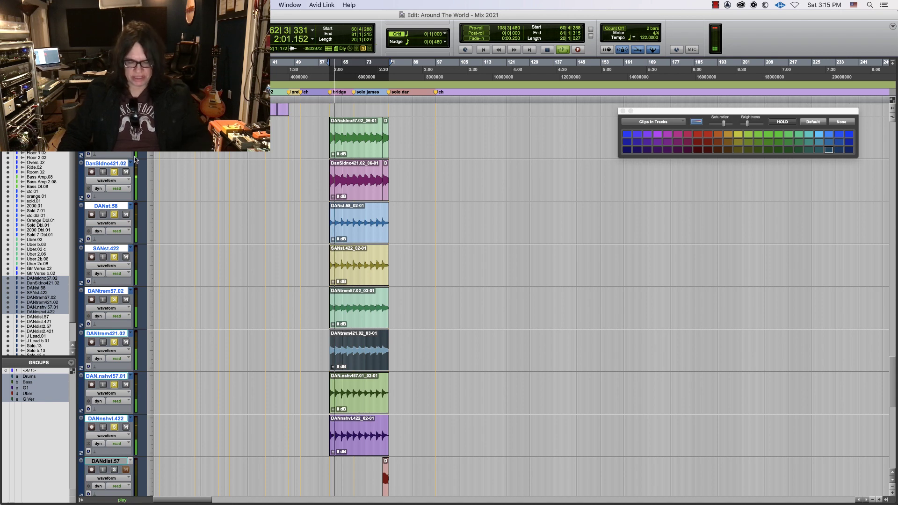
# - Review the names and comments of the bridge guitar tracks from DANsldno57.02 through DAN.nshvl57.01 in the mixer
pyautogui.press('super+equal')
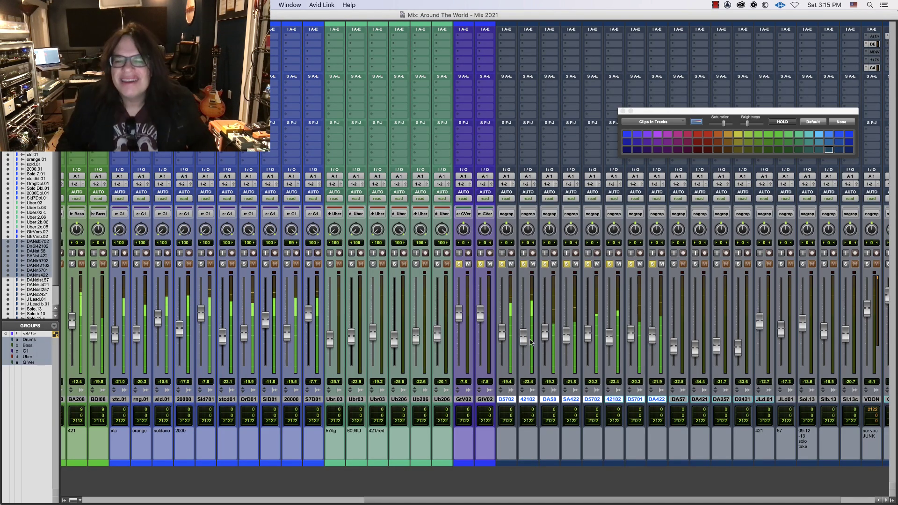
pyautogui.doubleClick(507, 400)
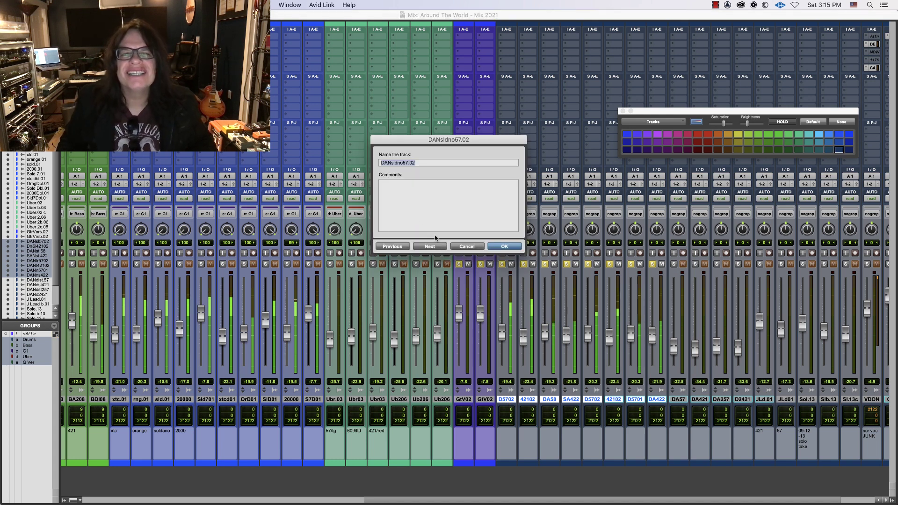
pyautogui.click(430, 246)
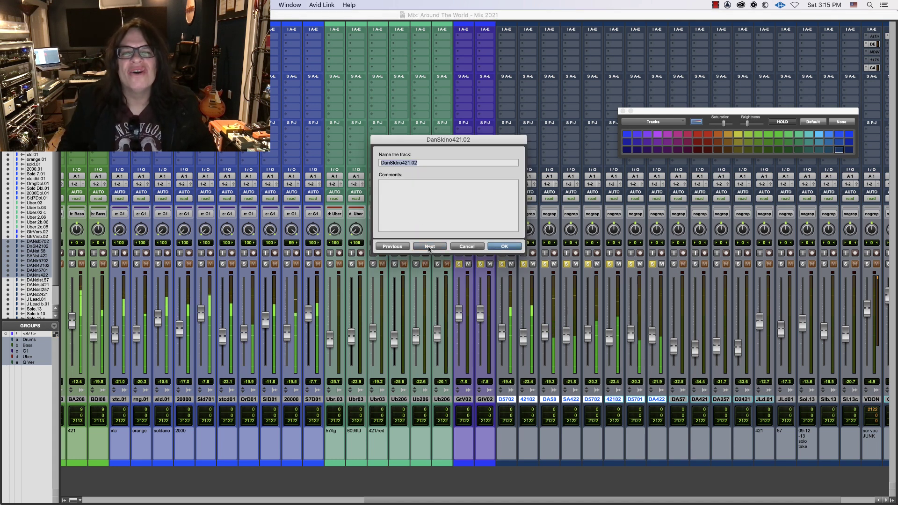
pyautogui.click(429, 246)
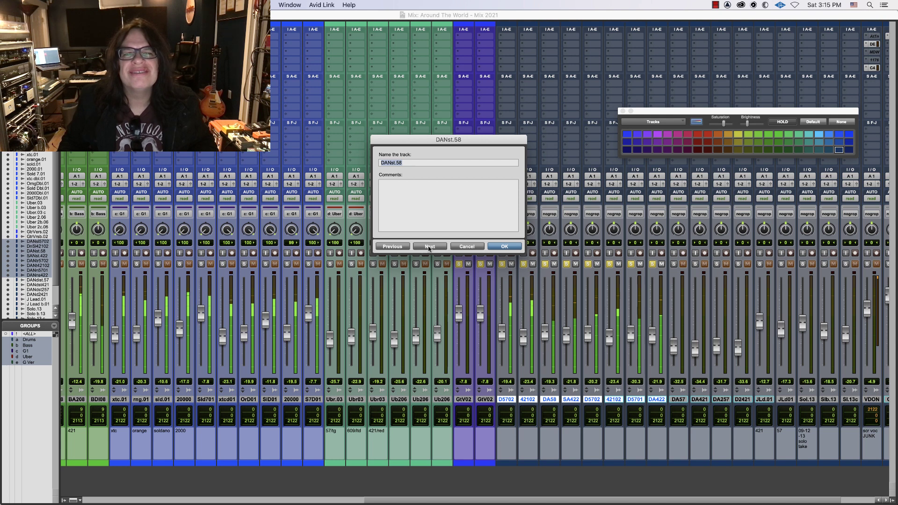
pyautogui.click(430, 247)
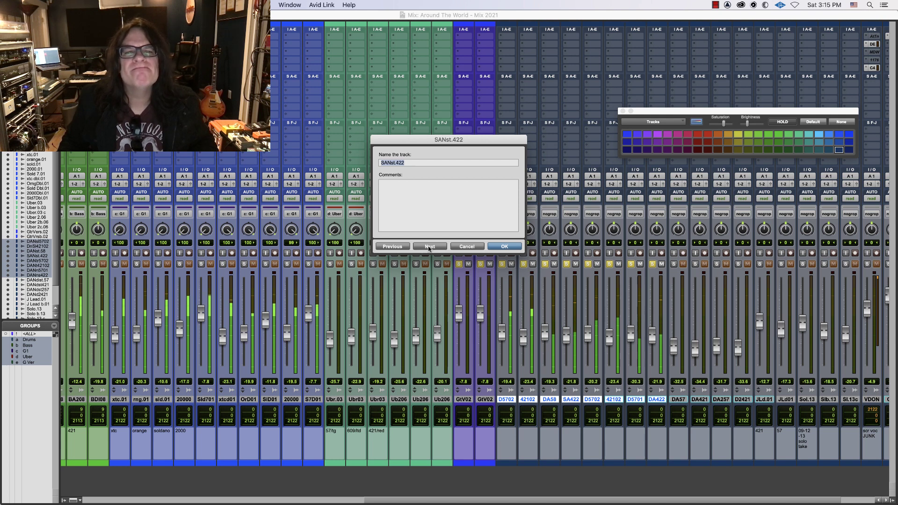
pyautogui.click(429, 247)
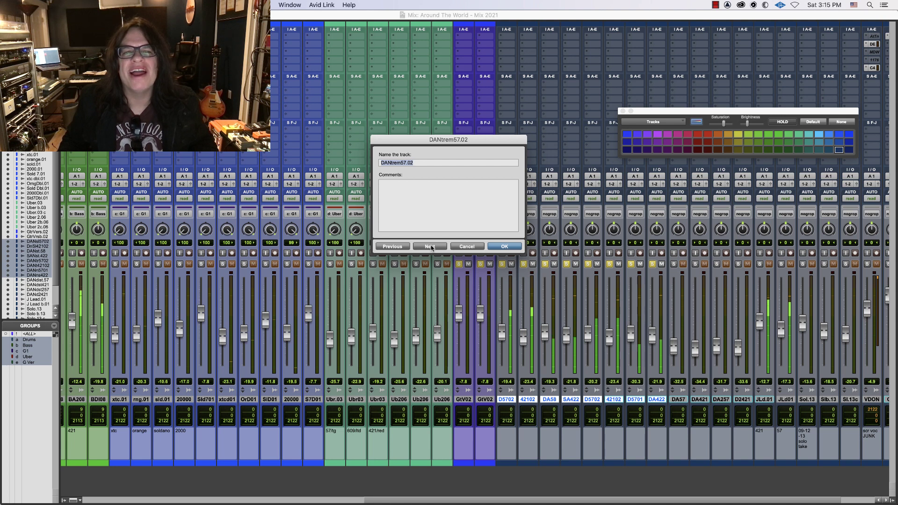
pyautogui.click(430, 247)
pyautogui.click(430, 247)
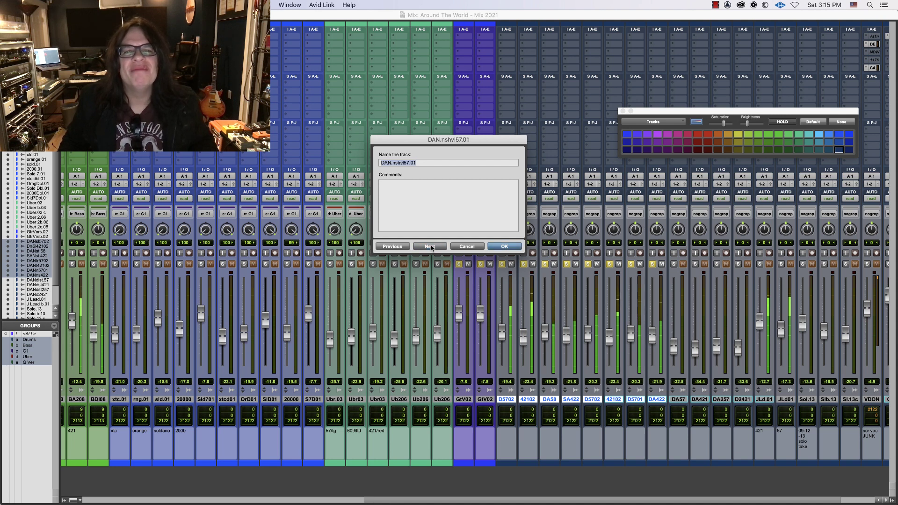
pyautogui.click(466, 246)
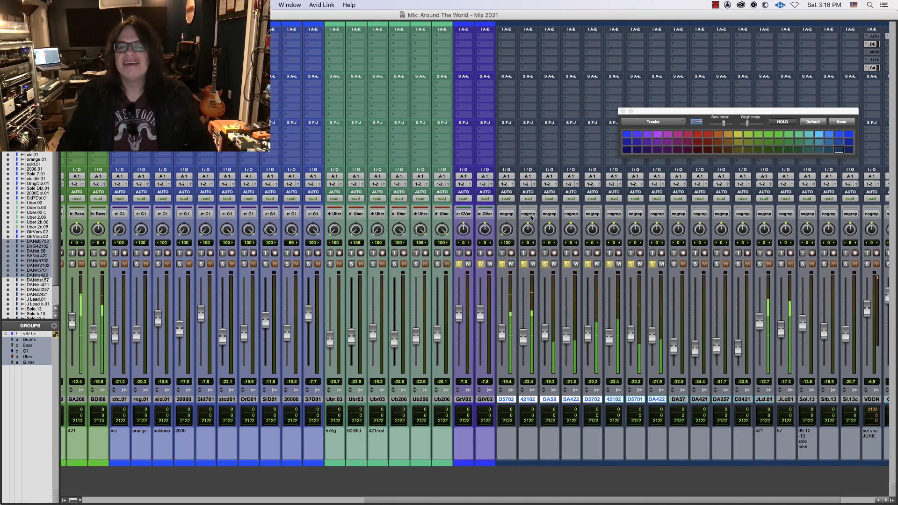
# - Pan the bridge guitars hard at 100, the DANsldno pair to the left and the DANtrem and DANnshvl pairs to the right
pyautogui.moveTo(528, 230); pyautogui.dragTo(537, 331)
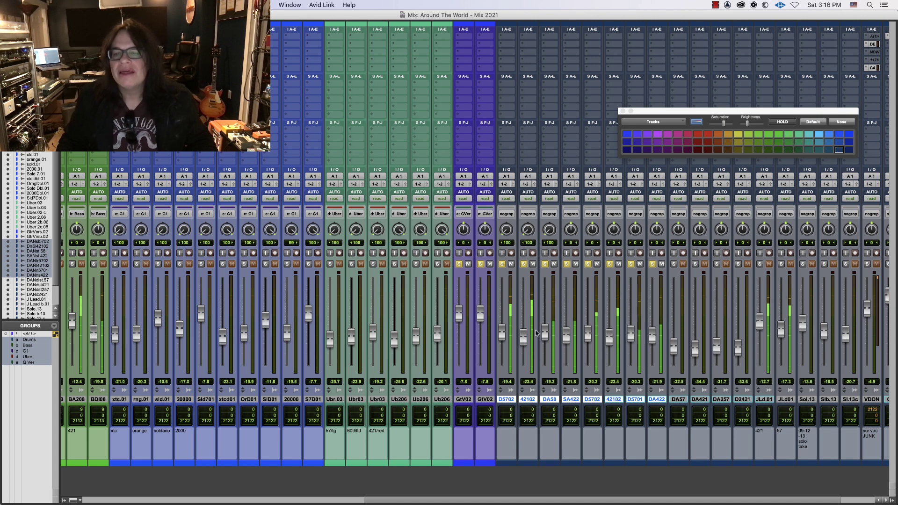
pyautogui.moveTo(591, 233); pyautogui.dragTo(622, 169)
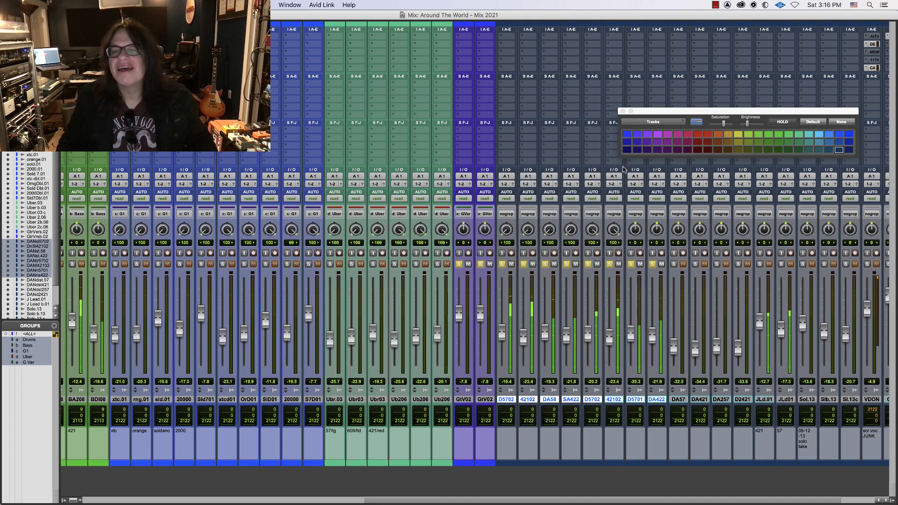
pyautogui.moveTo(634, 229); pyautogui.dragTo(643, 184)
pyautogui.moveTo(656, 237); pyautogui.dragTo(658, 196)
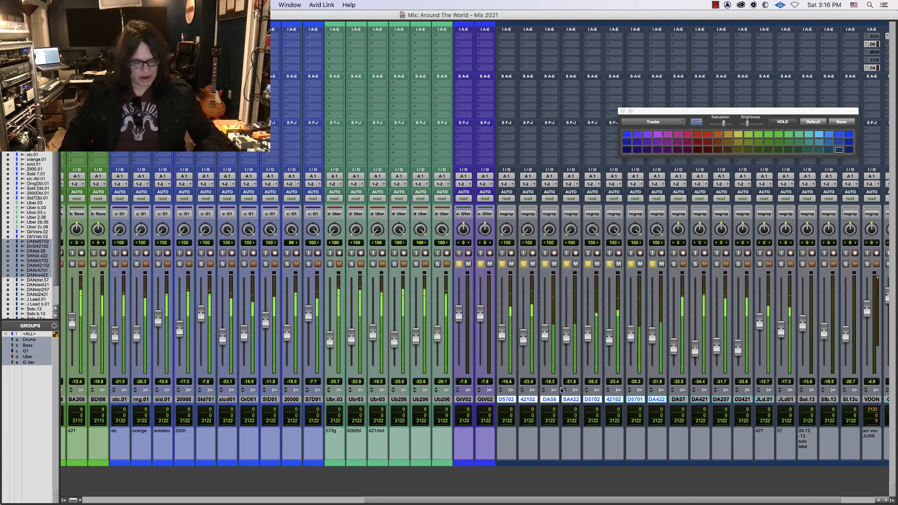
# - Create a Mix/Edit group named G Clean from the eight selected bridge guitar tracks
pyautogui.press('super+g')
pyautogui.write('G Clean')
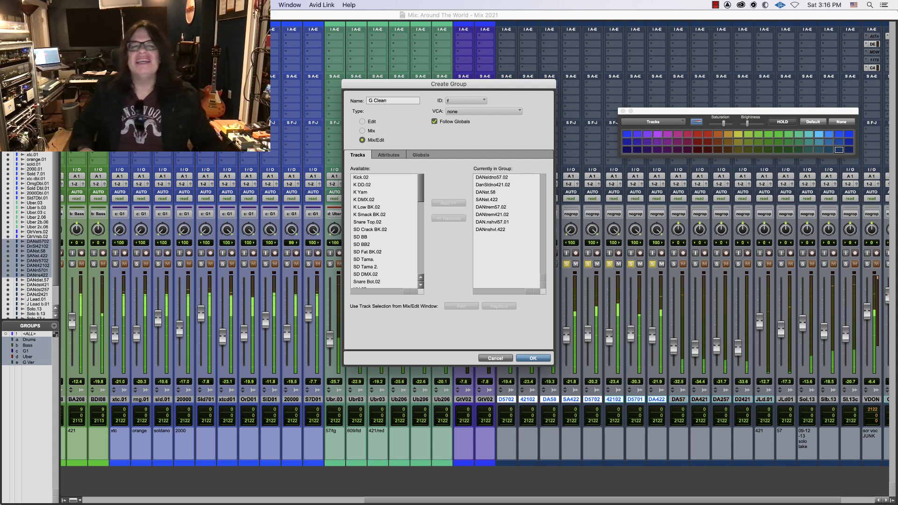
pyautogui.press('Return')
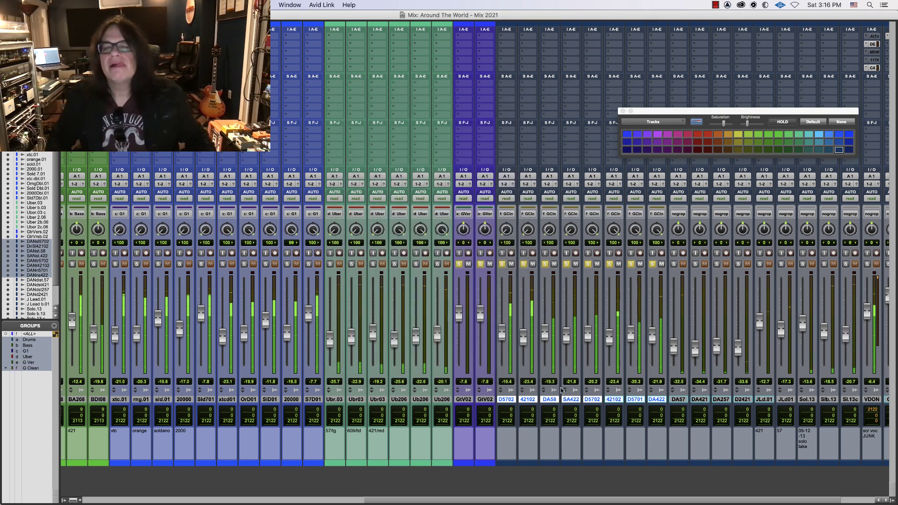
# - Colour the eight G Clean guitar tracks, DANsldno57.02 through DANnshvl.422, orange
pyautogui.press('super+equal')
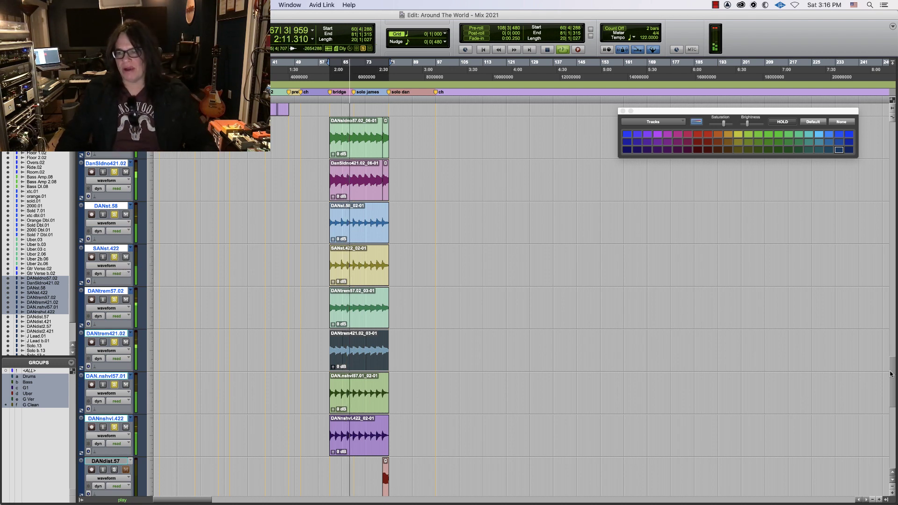
pyautogui.scroll(-3, 889, 390)
pyautogui.scroll(-7, 889, 389)
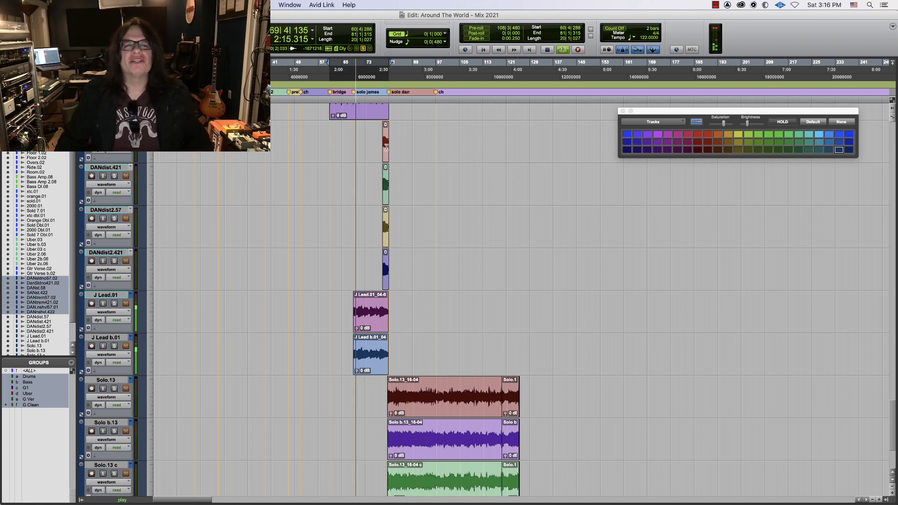
pyautogui.press('super+equal')
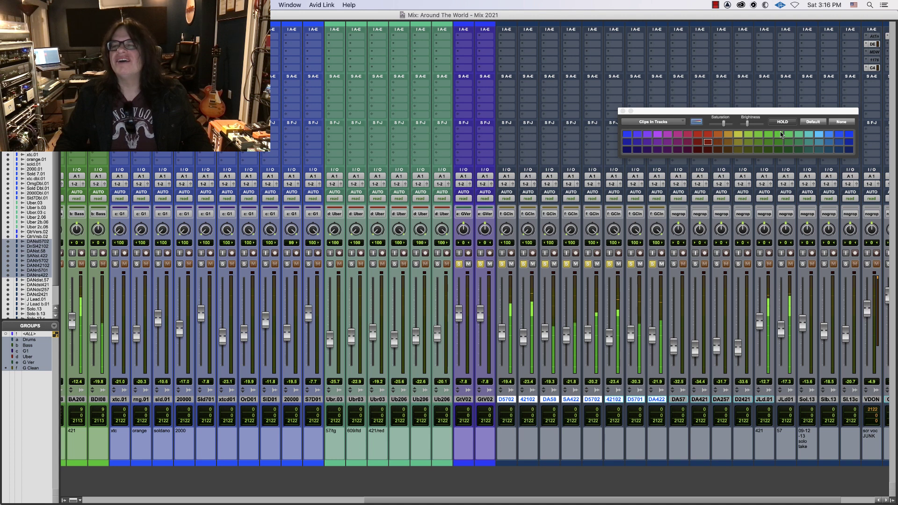
pyautogui.click(727, 137)
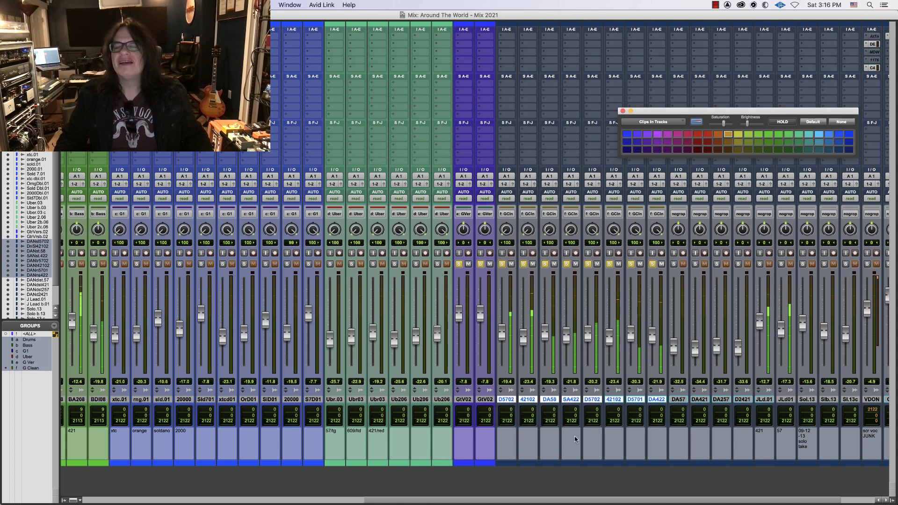
pyautogui.click(738, 136)
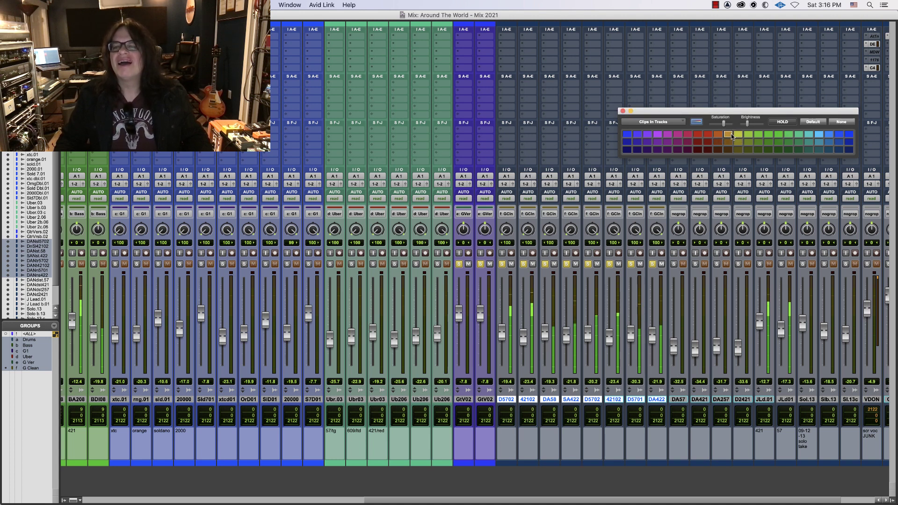
pyautogui.click(485, 399)
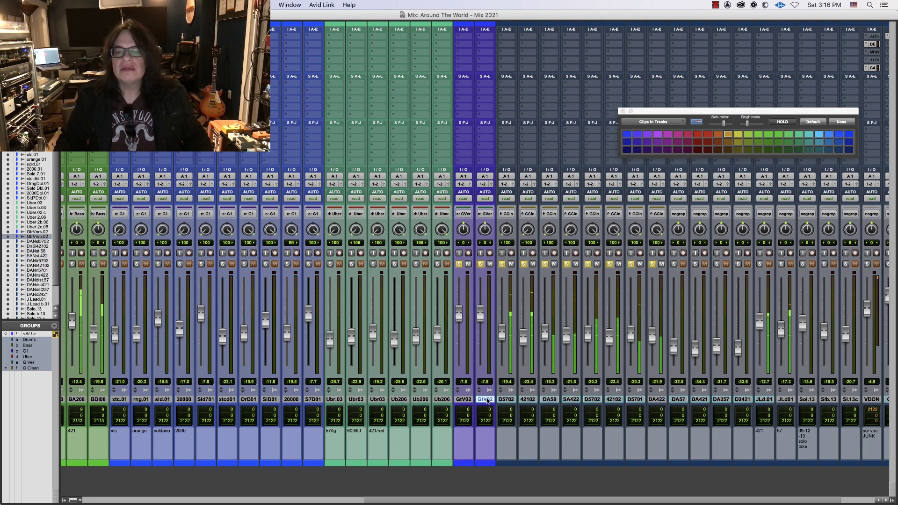
pyautogui.click(509, 399)
pyautogui.keyDown('shift'); pyautogui.click(657, 400); pyautogui.keyUp('shift')
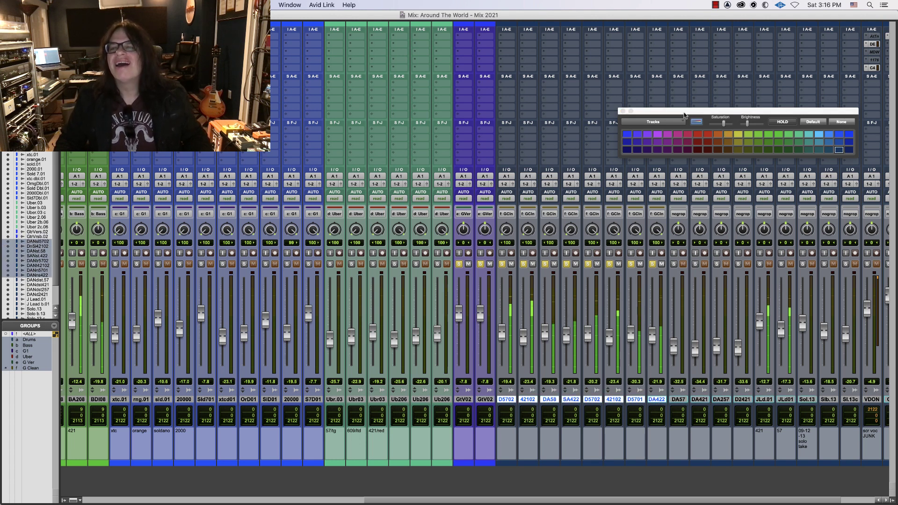
pyautogui.click(727, 135)
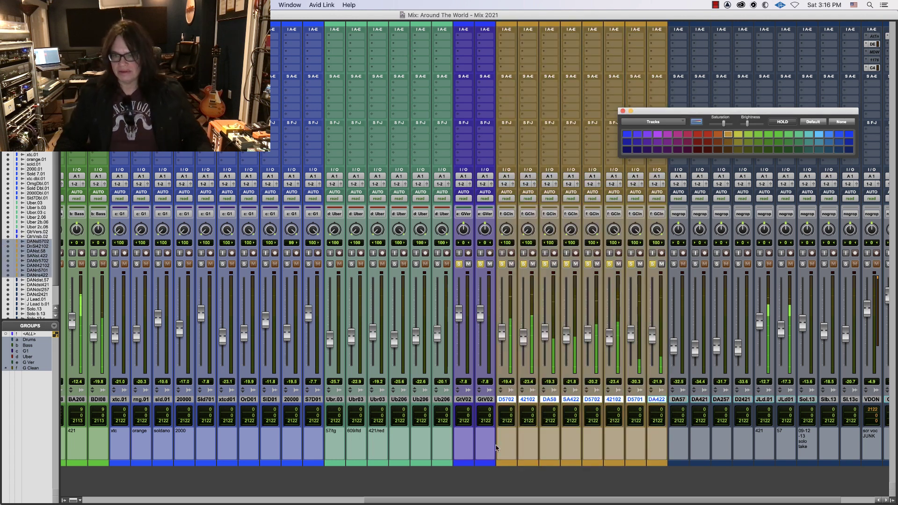
# - Select the four distorted guitar tracks from DANdist.57 through DANdist2.421 and colour them blue
pyautogui.click(473, 499)
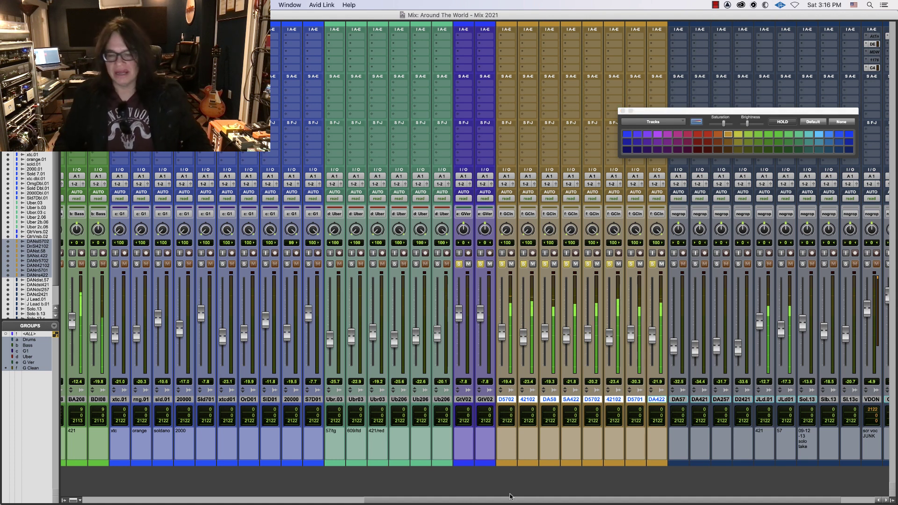
pyautogui.moveTo(463, 500); pyautogui.dragTo(515, 498)
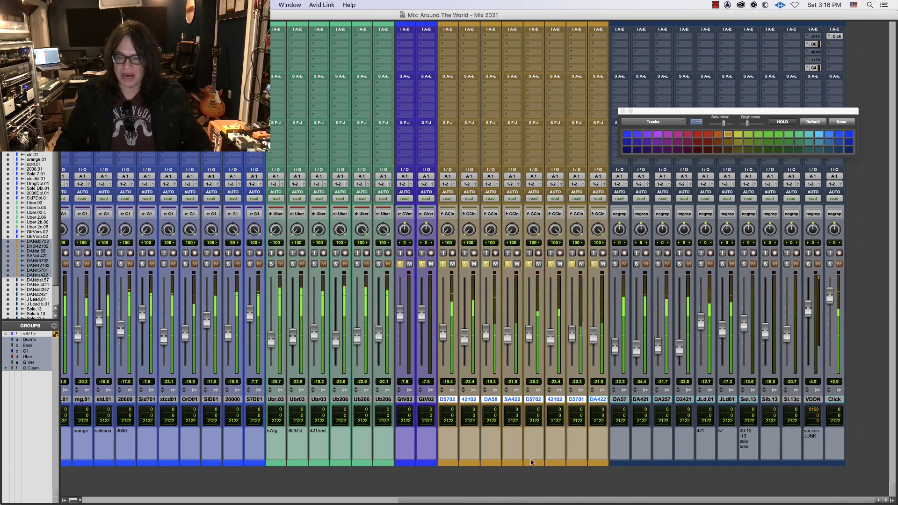
pyautogui.click(620, 400)
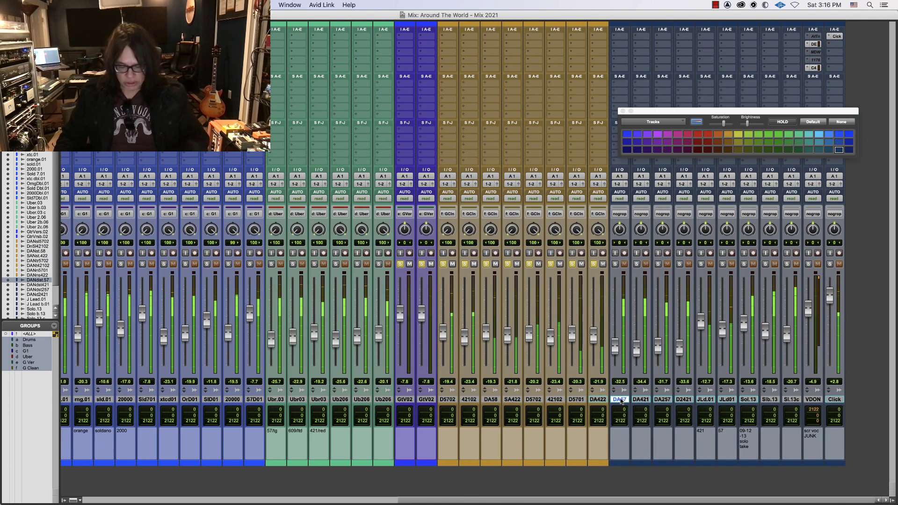
pyautogui.press('super+equal')
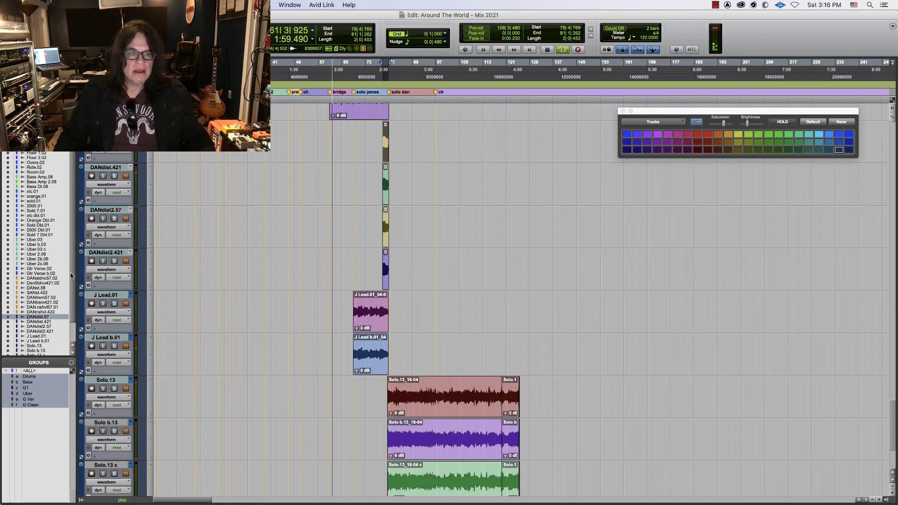
pyautogui.keyDown('shift'); pyautogui.click(112, 253); pyautogui.keyUp('shift')
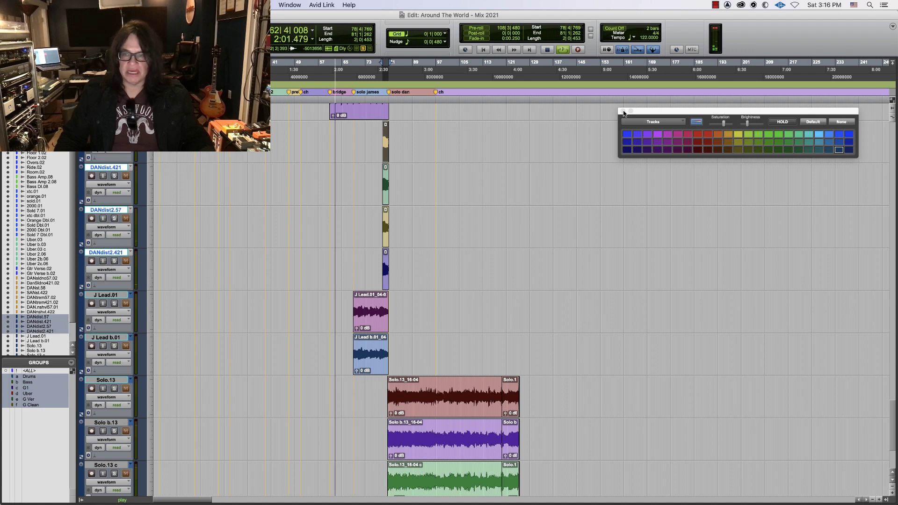
pyautogui.click(627, 135)
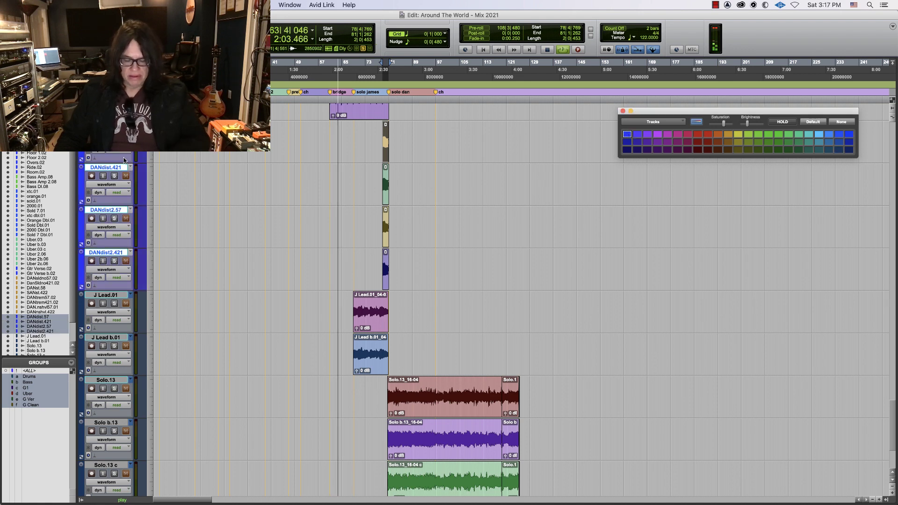
# - Clear the verse and bridge guitar solos, solo the four DANdist tracks and play their short clips
pyautogui.press('super+equal')
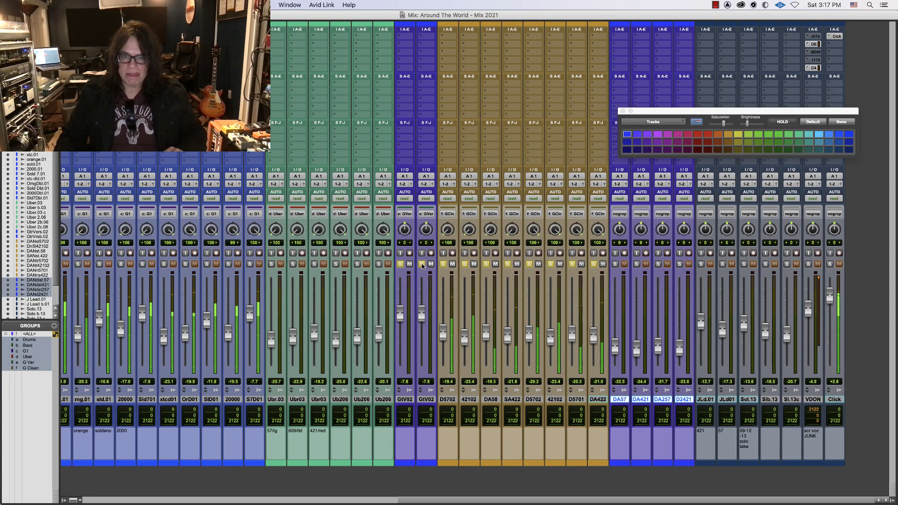
pyautogui.press('super+equal')
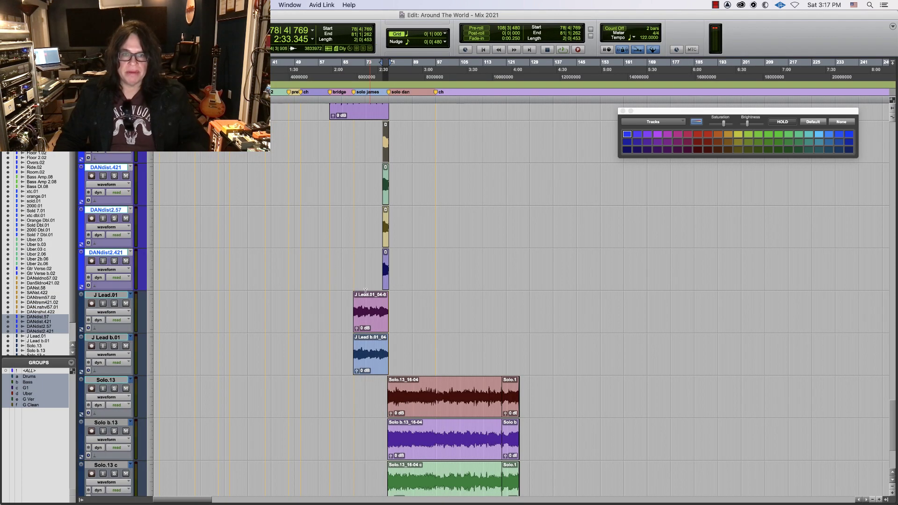
pyautogui.click(388, 274)
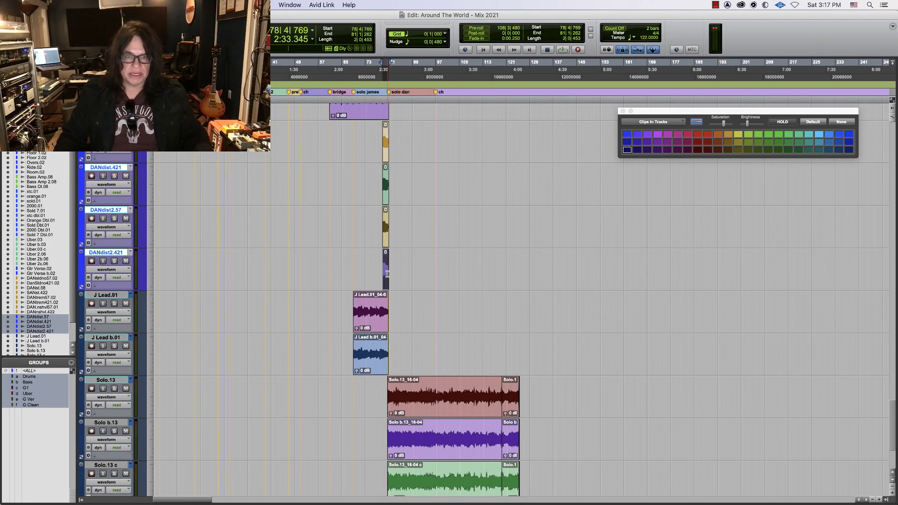
pyautogui.click(114, 261)
pyautogui.press('space')
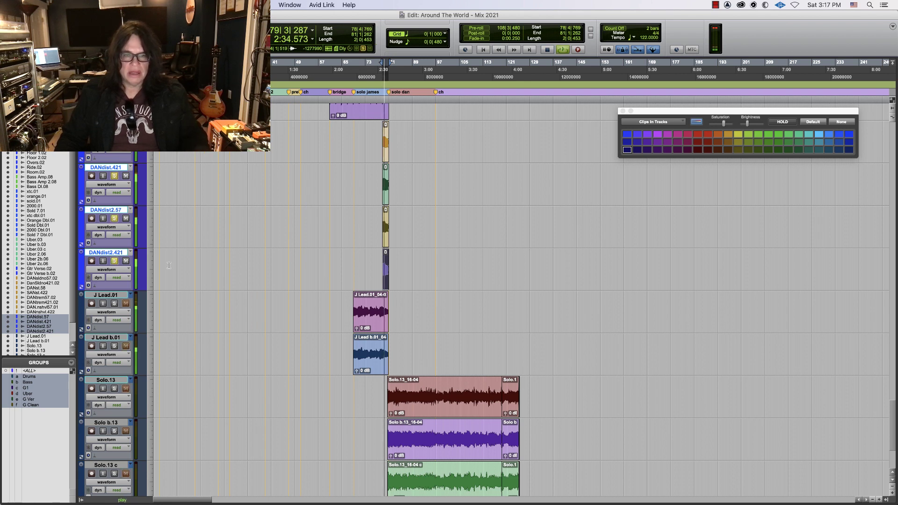
pyautogui.press('space')
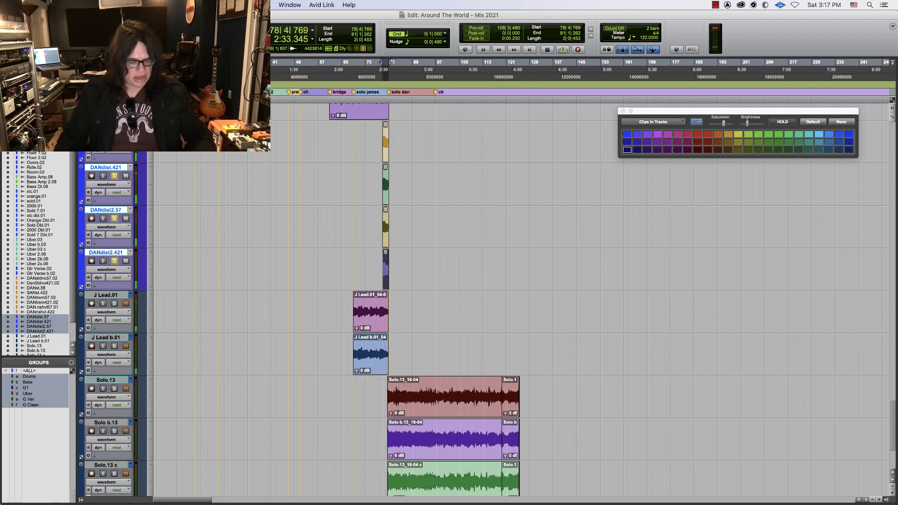
# - Create a Mix/Edit group named G Lift from the four DANdist tracks and take them out of solo
pyautogui.press('super+g')
pyautogui.write('G')
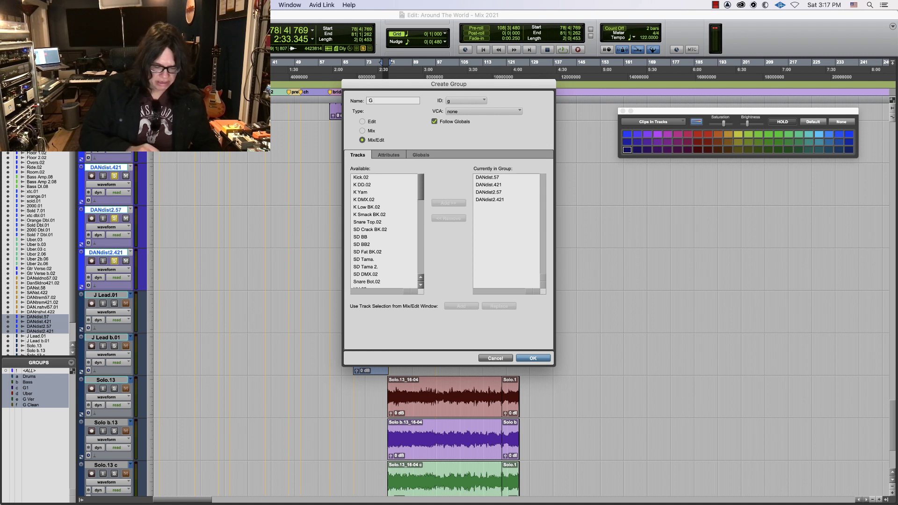
pyautogui.write(' Lift')
pyautogui.press('Return')
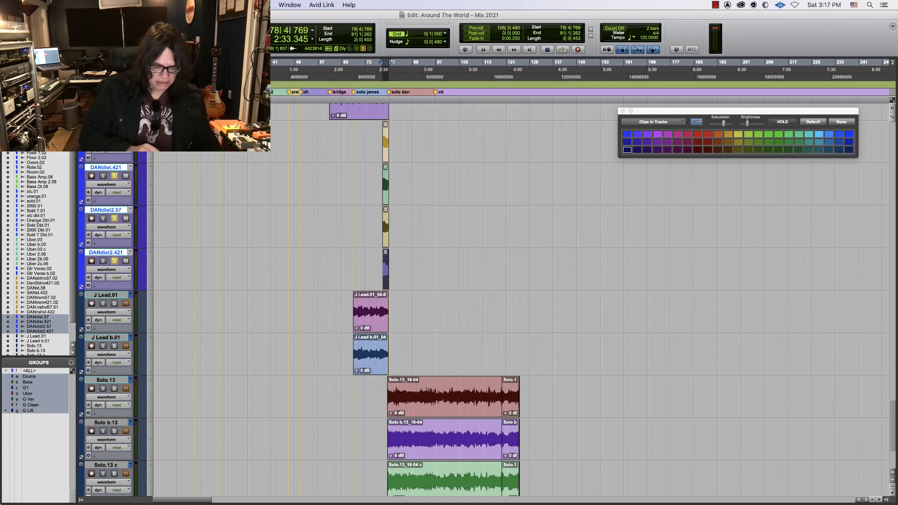
pyautogui.click(114, 261)
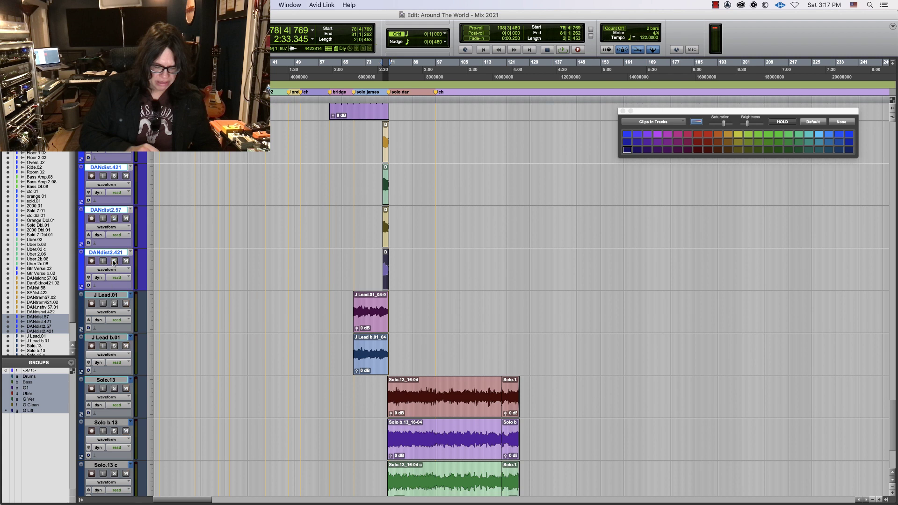
pyautogui.click(114, 262)
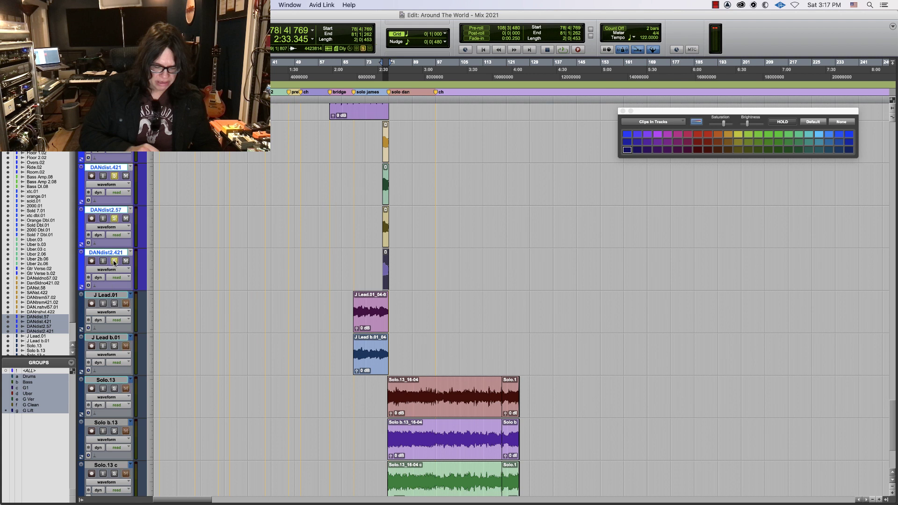
pyautogui.click(115, 262)
# - Create a Mix/Edit group named J Solo from the J Lead.01 and J Lead b.01 tracks
pyautogui.click(114, 296)
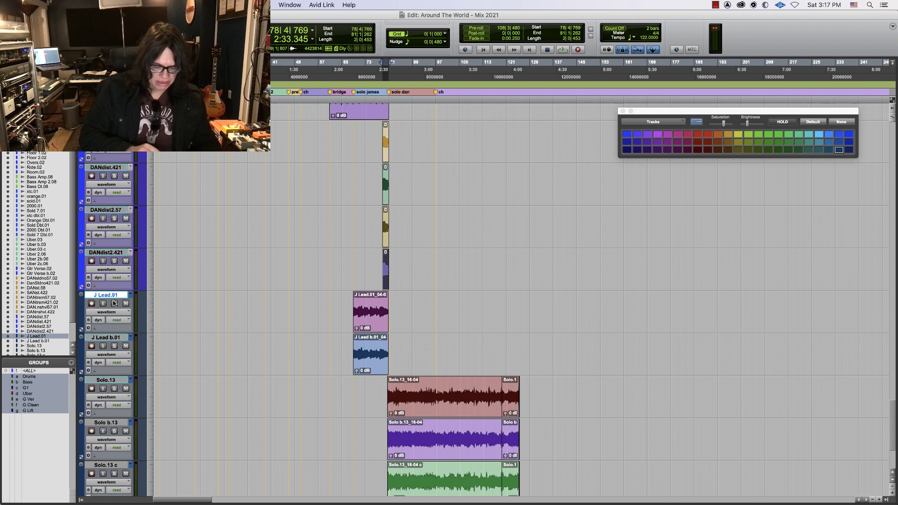
pyautogui.keyDown('shift'); pyautogui.click(118, 338); pyautogui.keyUp('shift')
pyautogui.press('super+g')
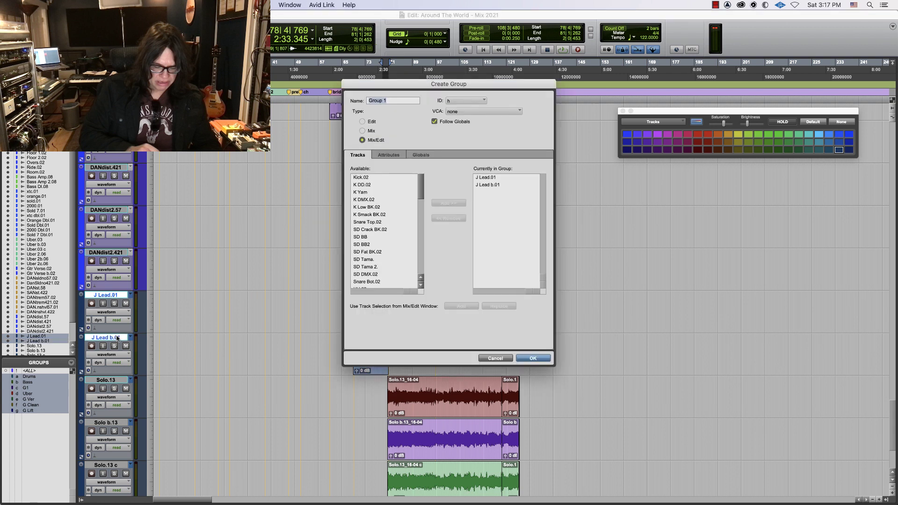
pyautogui.write('J Solo')
pyautogui.press('Return')
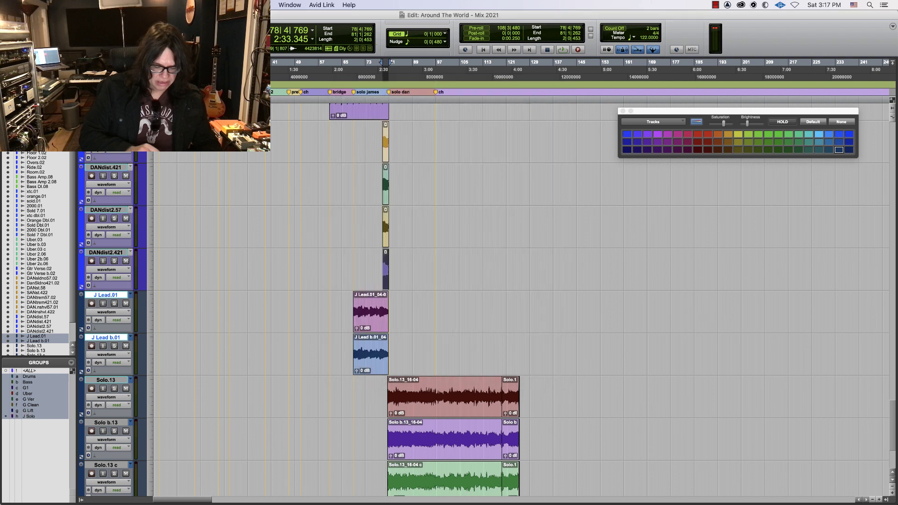
# - Colour the two J Lead tracks orange, select their clips and solo both tracks
pyautogui.click(729, 135)
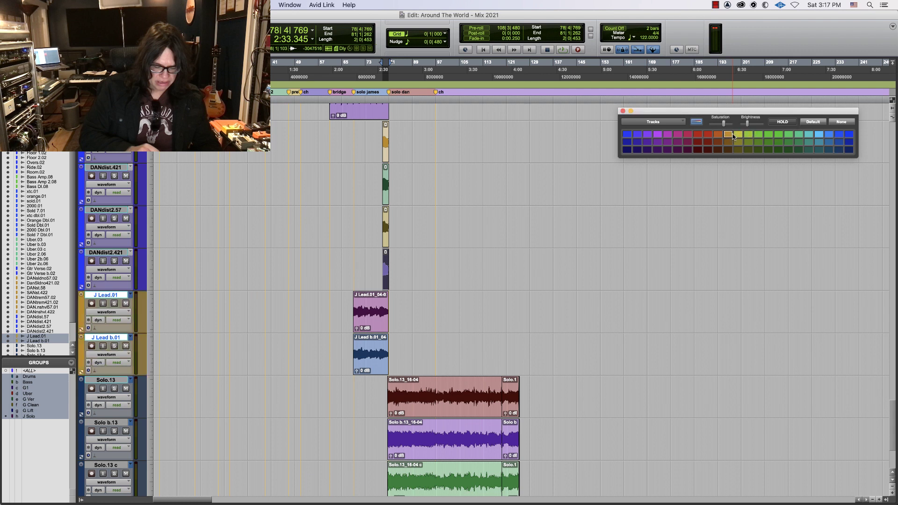
pyautogui.doubleClick(362, 318)
pyautogui.click(115, 304)
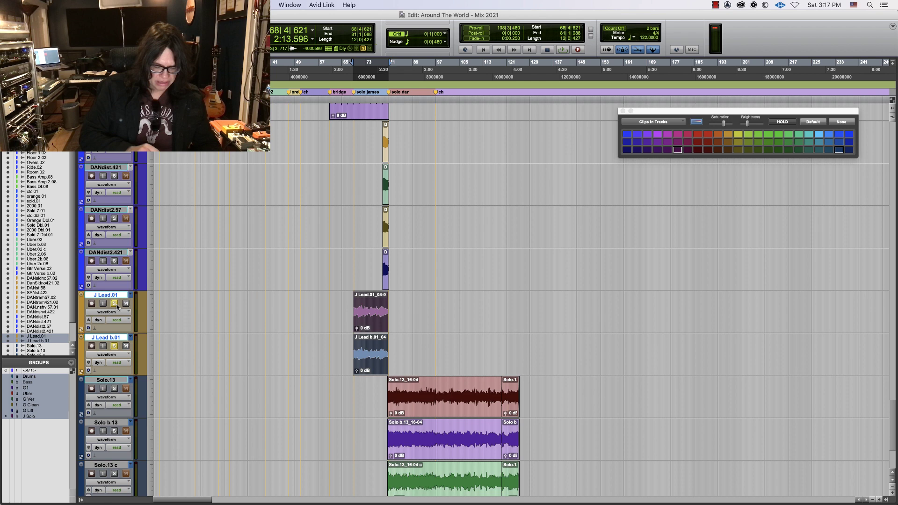
# - Pan the DANdist.57 and DANdist.421 tracks hard left and the two DANdist2 tracks hard right
pyautogui.press('super+equal')
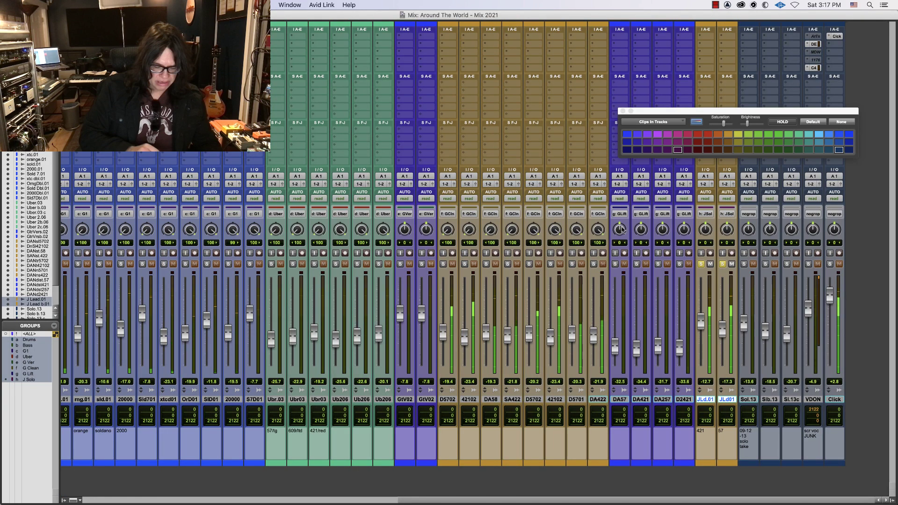
pyautogui.moveTo(622, 230); pyautogui.dragTo(622, 320)
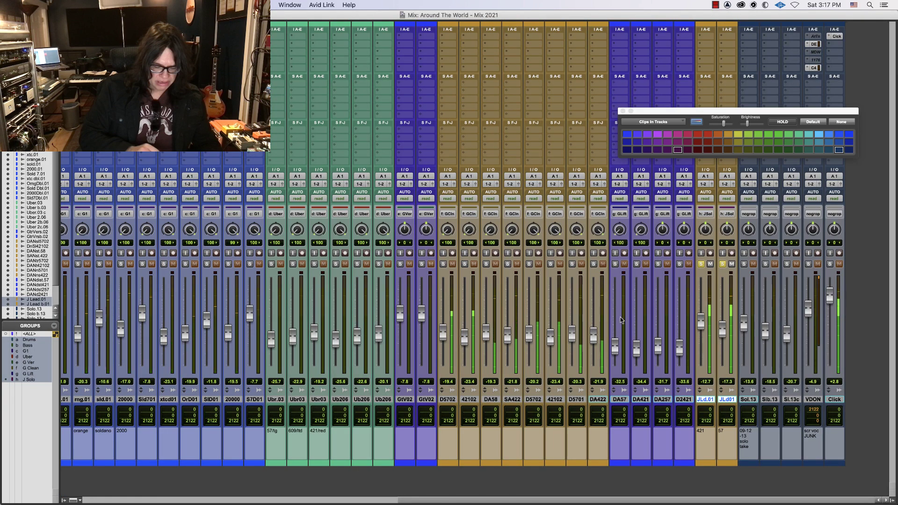
pyautogui.moveTo(667, 230); pyautogui.dragTo(688, 219)
pyautogui.press('super+equal')
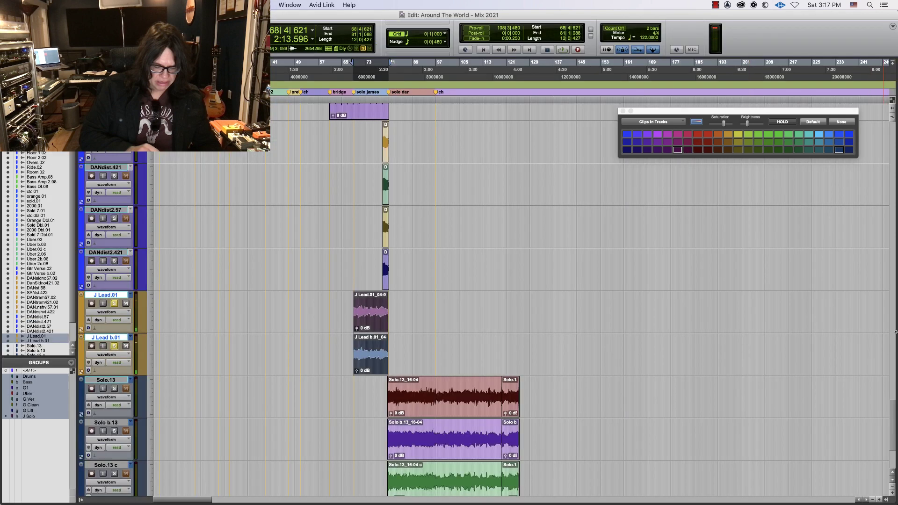
# - Create a Mix/Edit group named D Solo from the Solo.13, Solo b.13 and Solo.13 c tracks
pyautogui.moveTo(894, 440); pyautogui.dragTo(890, 461)
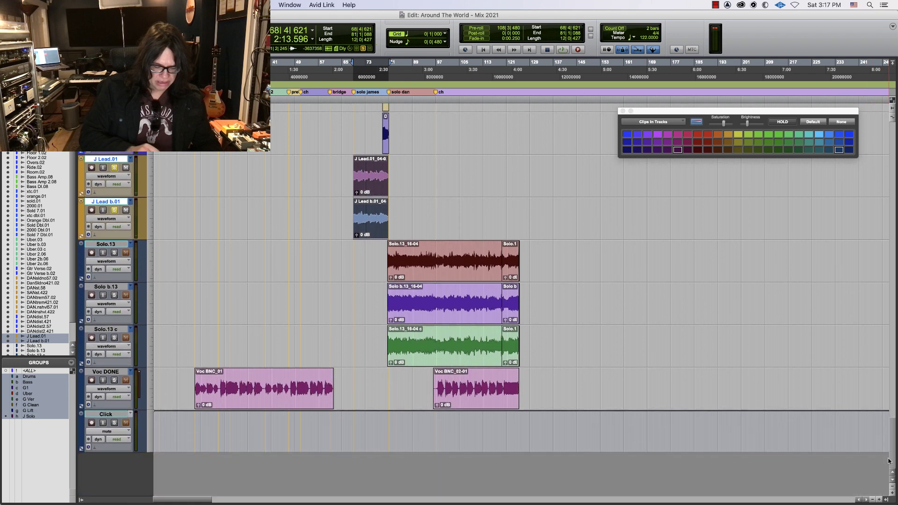
pyautogui.click(107, 244)
pyautogui.keyDown('shift'); pyautogui.click(115, 331); pyautogui.keyUp('shift')
pyautogui.press('super+g')
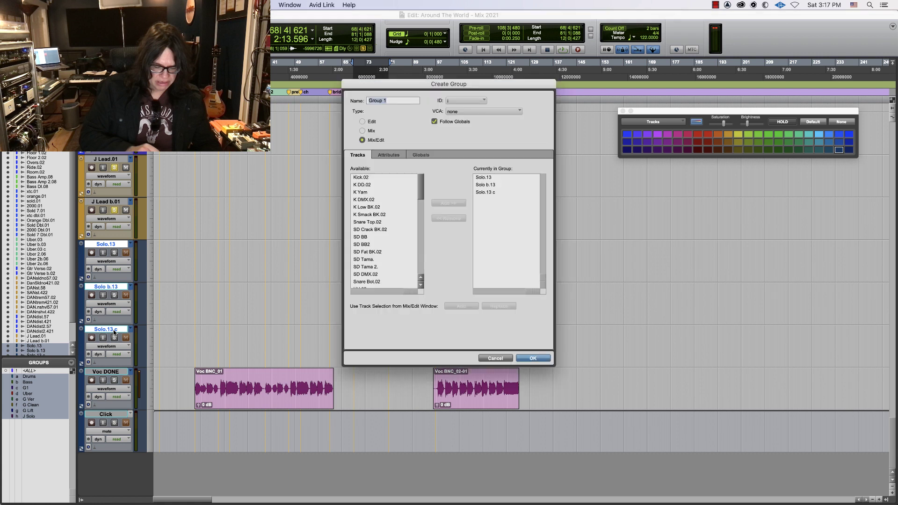
pyautogui.write('D Solo')
pyautogui.press('Return')
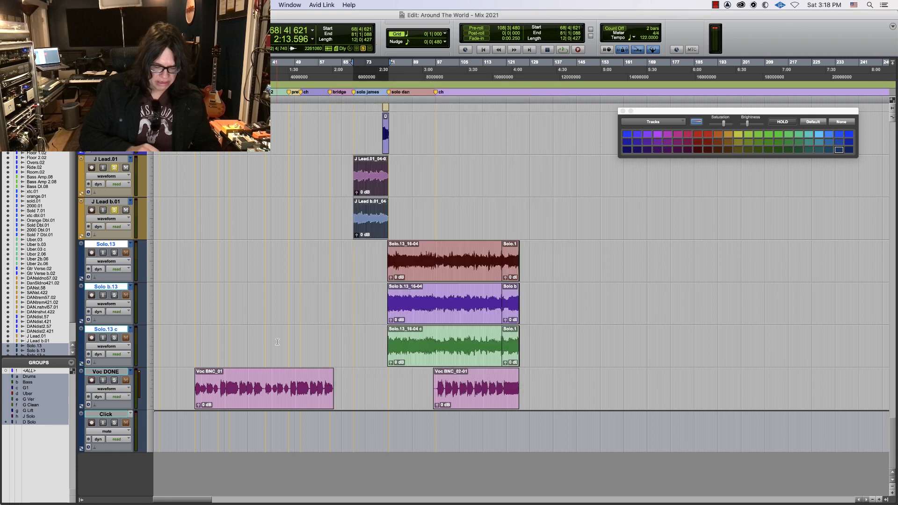
pyautogui.press('super+g')
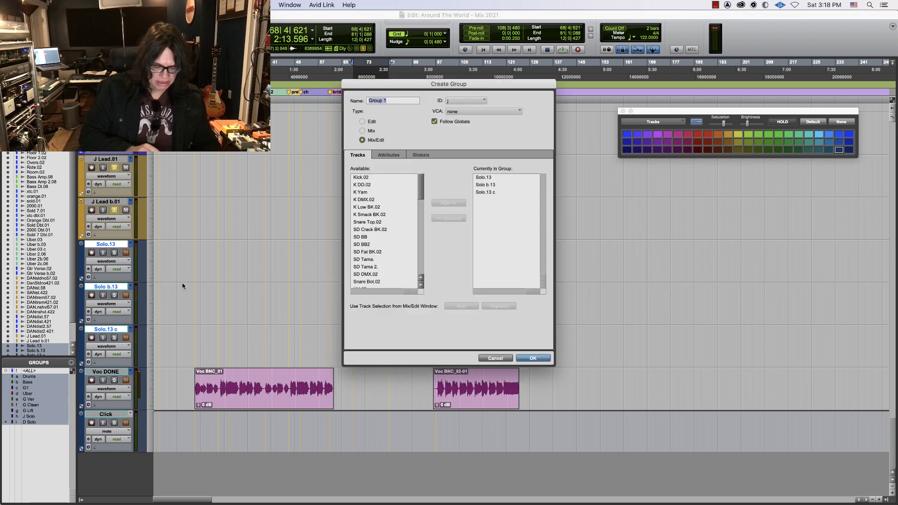
pyautogui.click(491, 358)
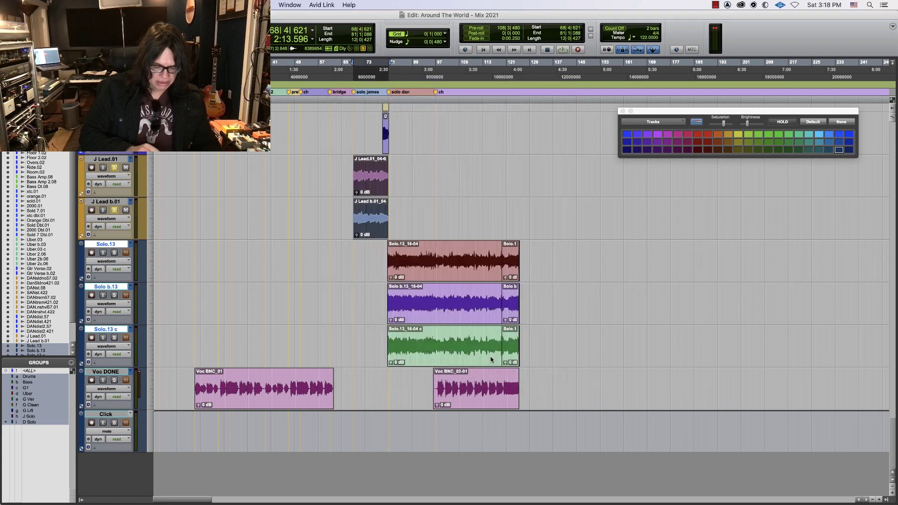
# - Take the two J Lead tracks out of solo and solo the three Solo.13 tracks
pyautogui.click(113, 209)
pyautogui.click(115, 253)
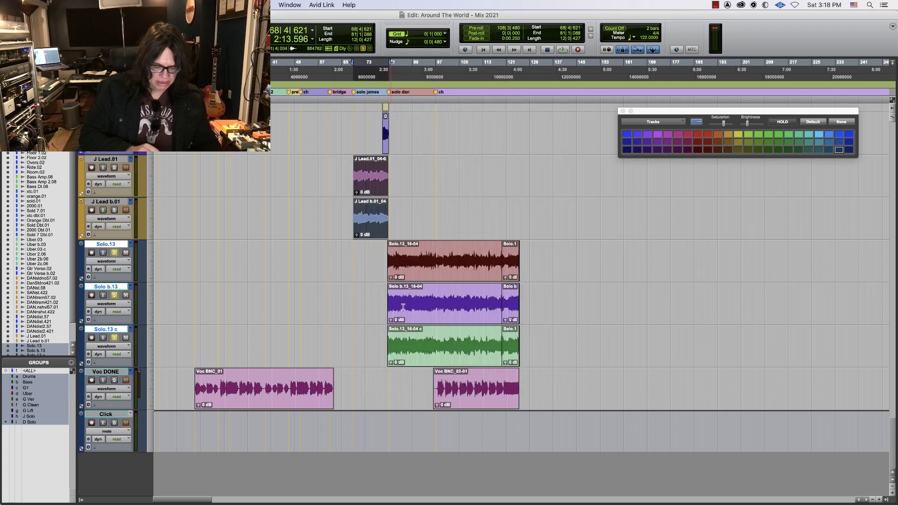
pyautogui.doubleClick(417, 307)
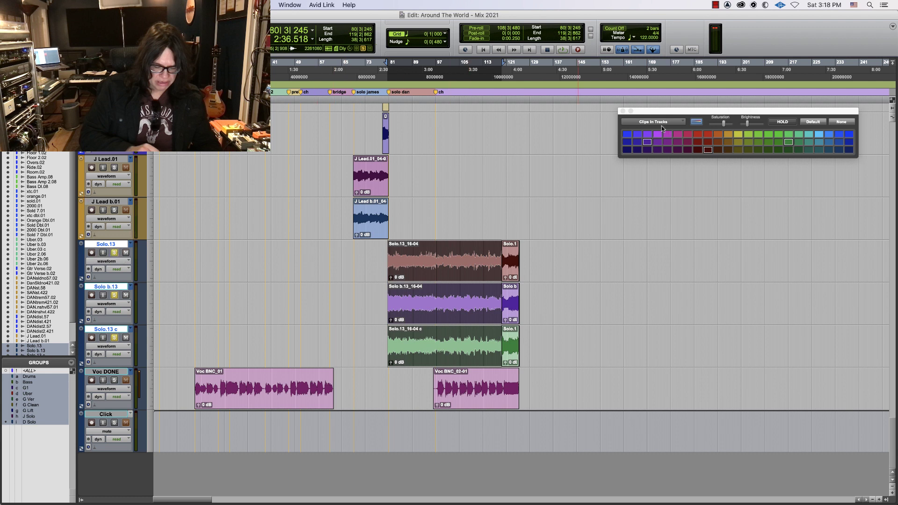
pyautogui.click(647, 136)
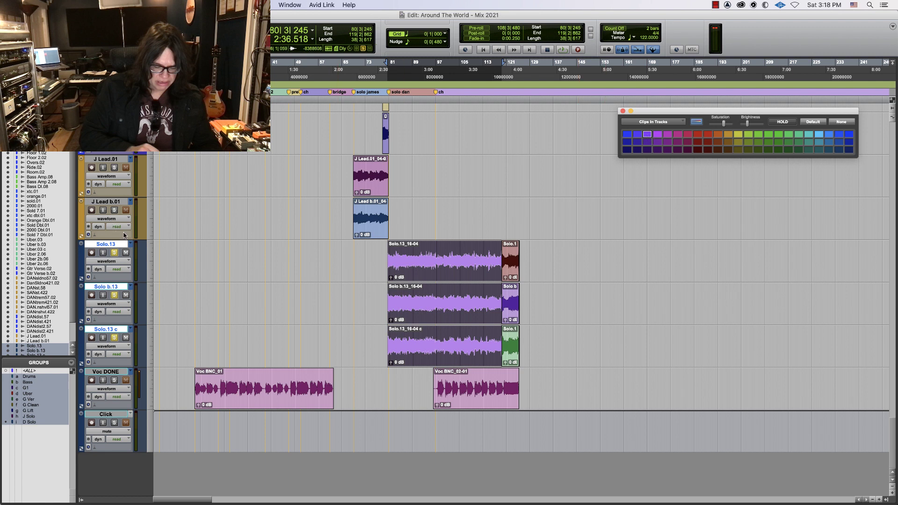
pyautogui.press('super+z')
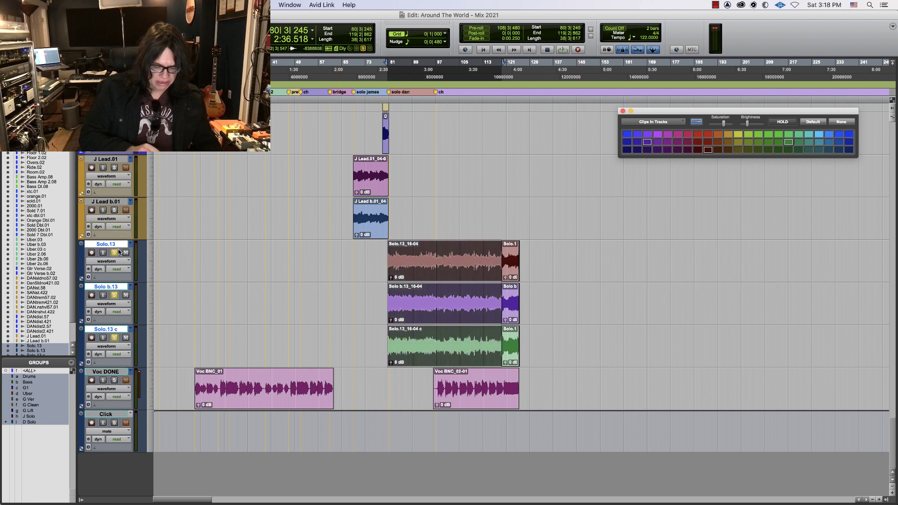
# - Colour the three Solo.13 tracks dark orange and the Voc DONE track green
pyautogui.click(227, 288)
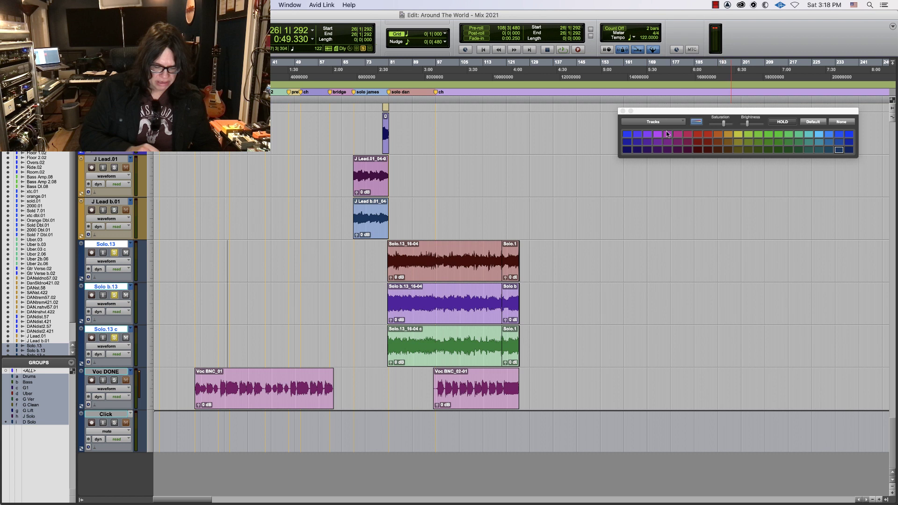
pyautogui.click(719, 134)
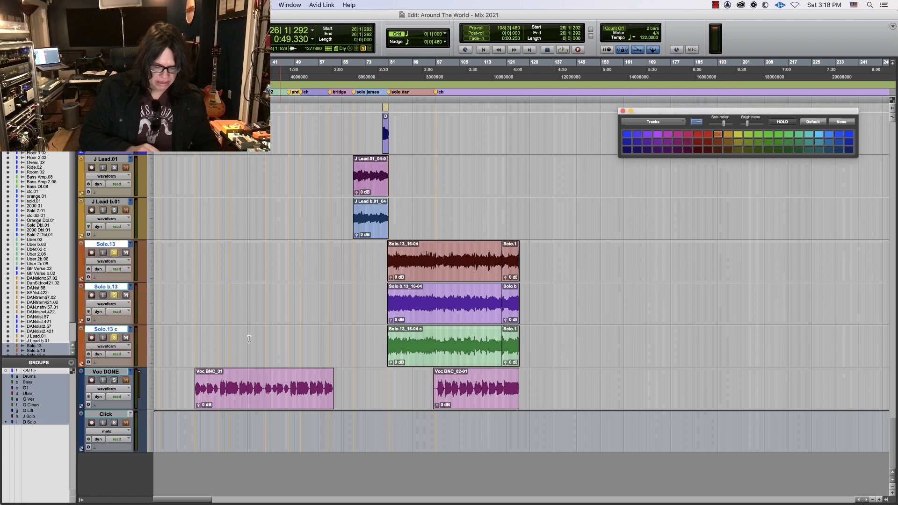
pyautogui.click(115, 372)
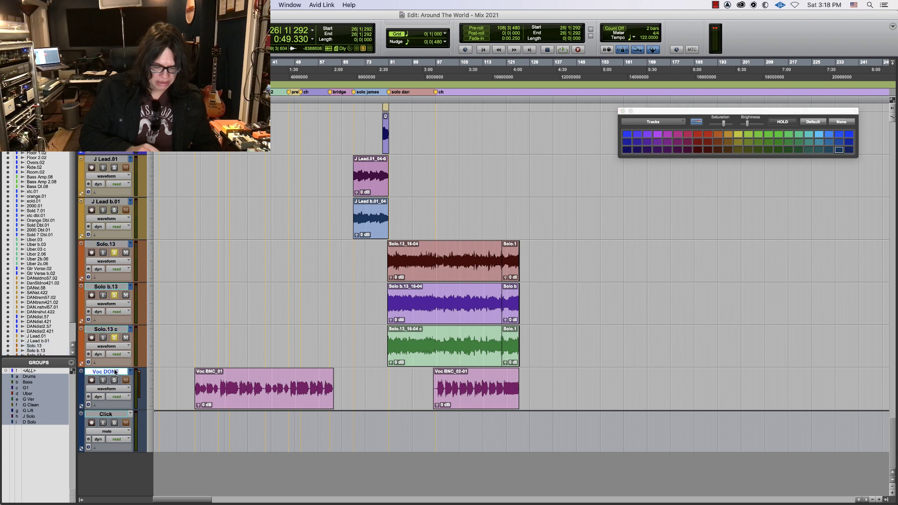
pyautogui.click(769, 135)
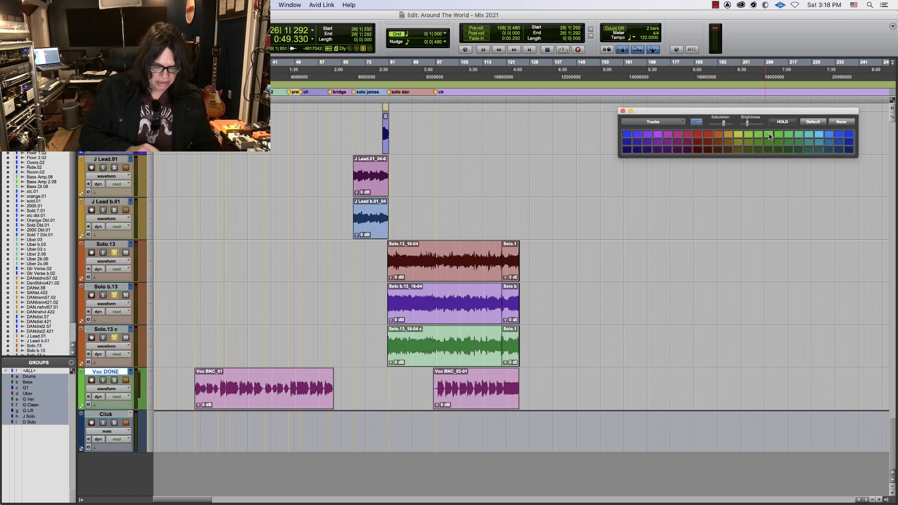
# - Select the main clips on the three Solo.13 tracks and audition them in solo
pyautogui.doubleClick(400, 273)
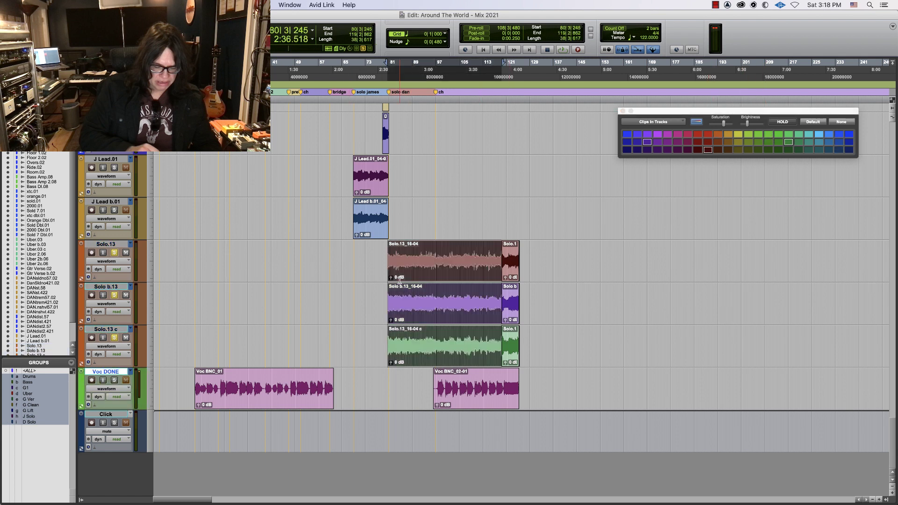
pyautogui.press('space')
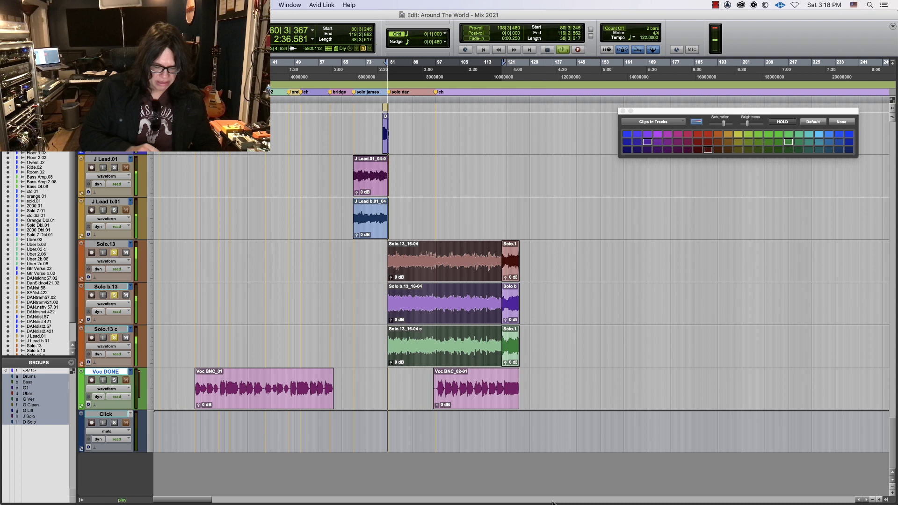
pyautogui.press('space')
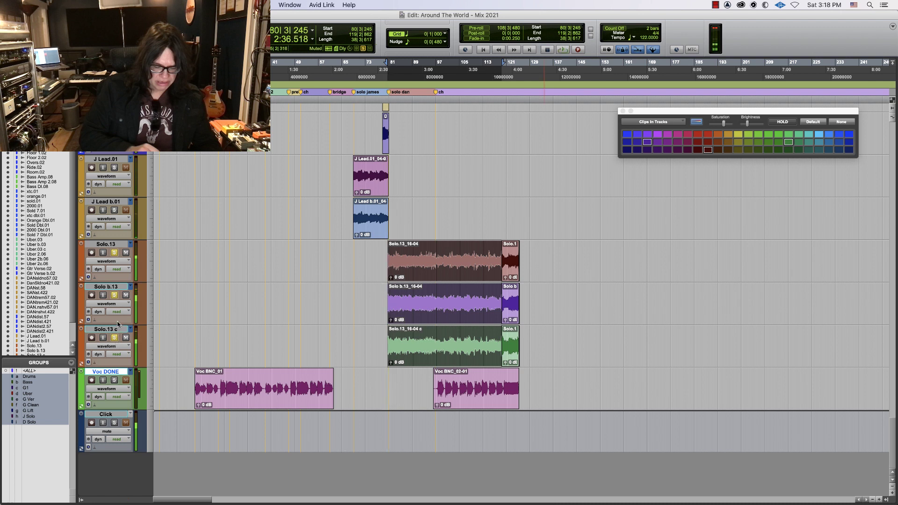
# - Clear the D Solo tracks' solos and raise their grouped faders during playback, bringing Solo.13 to -4.9 dB
pyautogui.click(114, 295)
pyautogui.press('space')
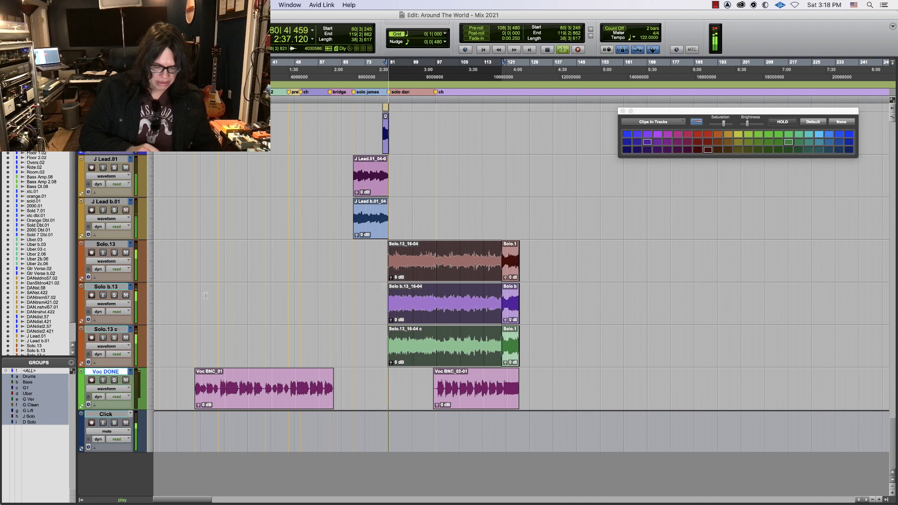
pyautogui.press('super+equal')
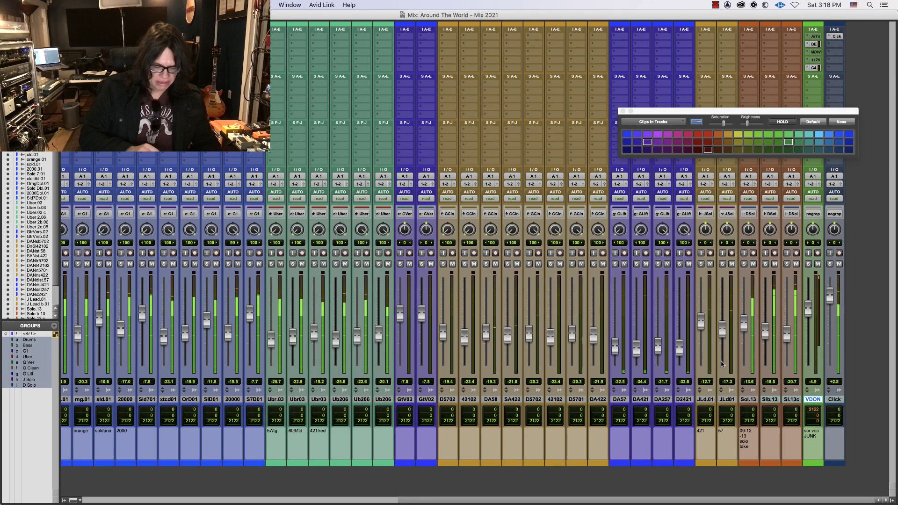
pyautogui.moveTo(745, 322)
pyautogui.mouseDown()
pyautogui.moveTo(748, 298)
pyautogui.moveTo(749, 309)
pyautogui.mouseUp()
pyautogui.press('super+equal')
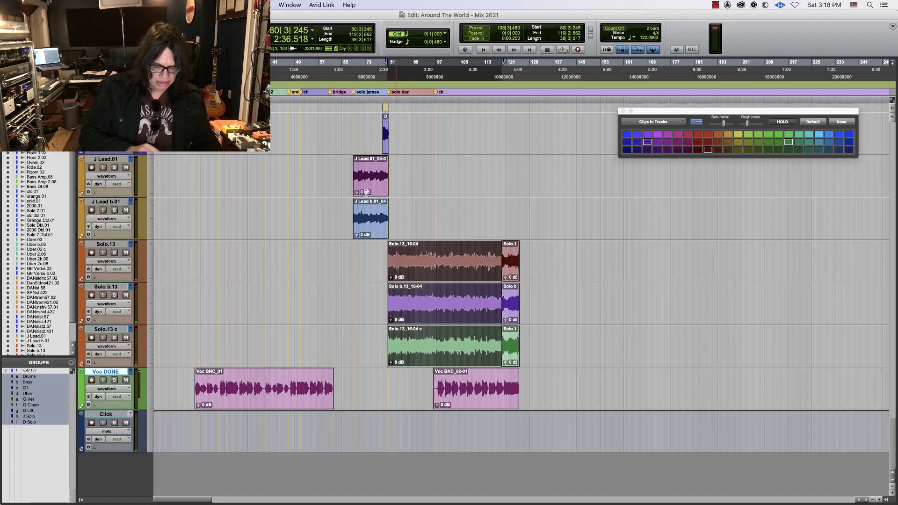
# - Raise the G Lift group's faders while playing from just before the DANdist clips, bringing DANdist.421 to about -17.9 dB
pyautogui.press('super+equal')
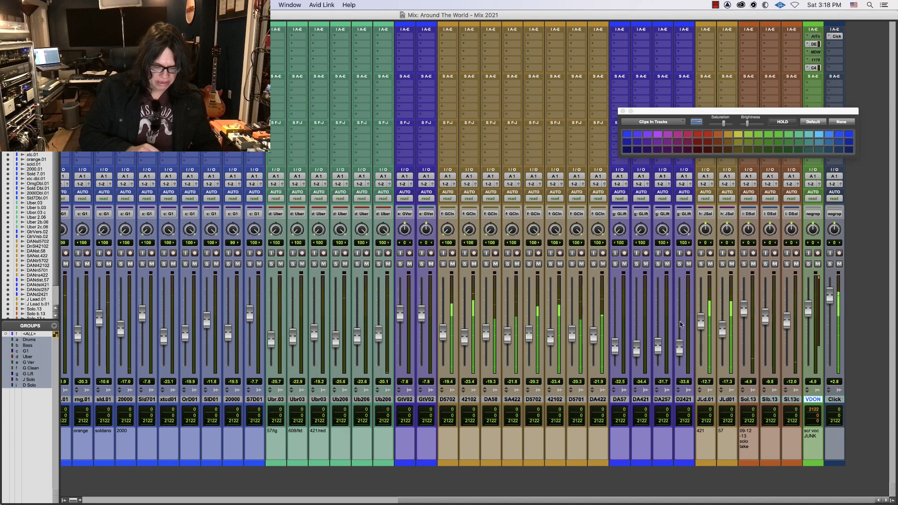
pyautogui.moveTo(658, 352); pyautogui.dragTo(658, 347)
pyautogui.press('space')
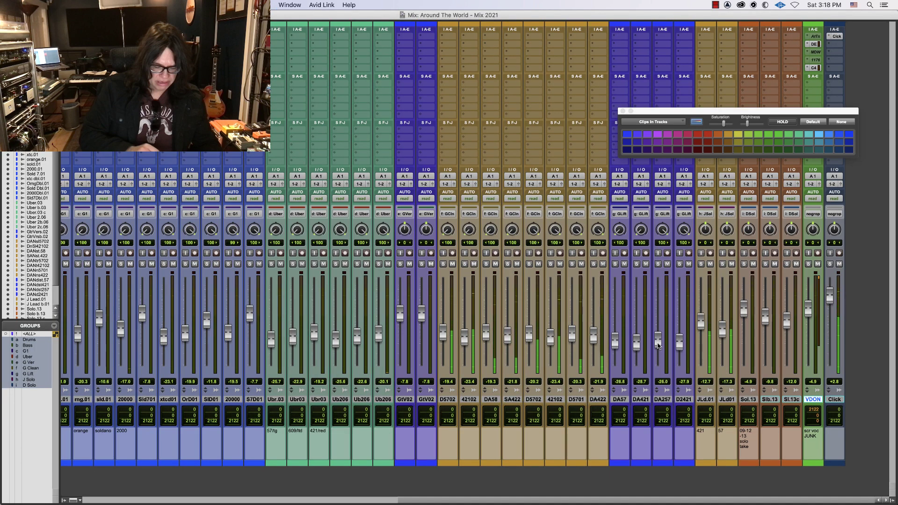
pyautogui.press('super+equal')
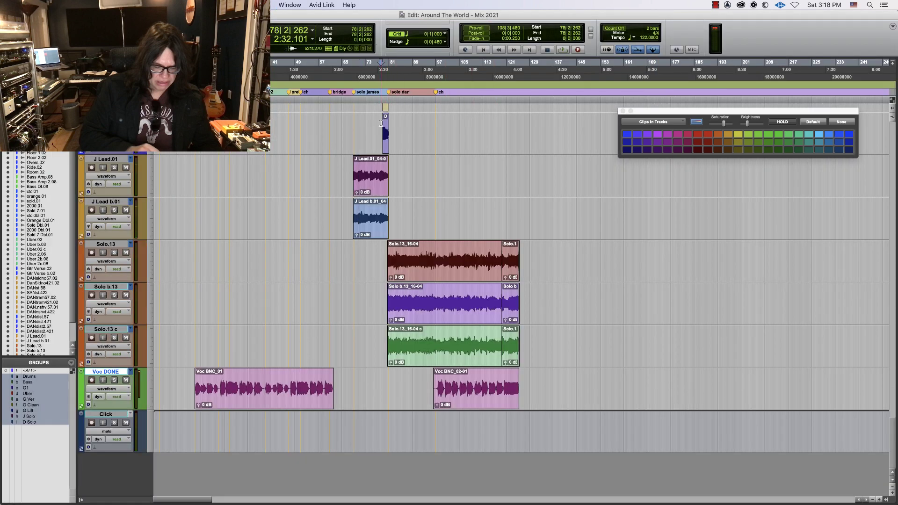
pyautogui.click(382, 123)
pyautogui.press('space')
pyautogui.press('super+equal')
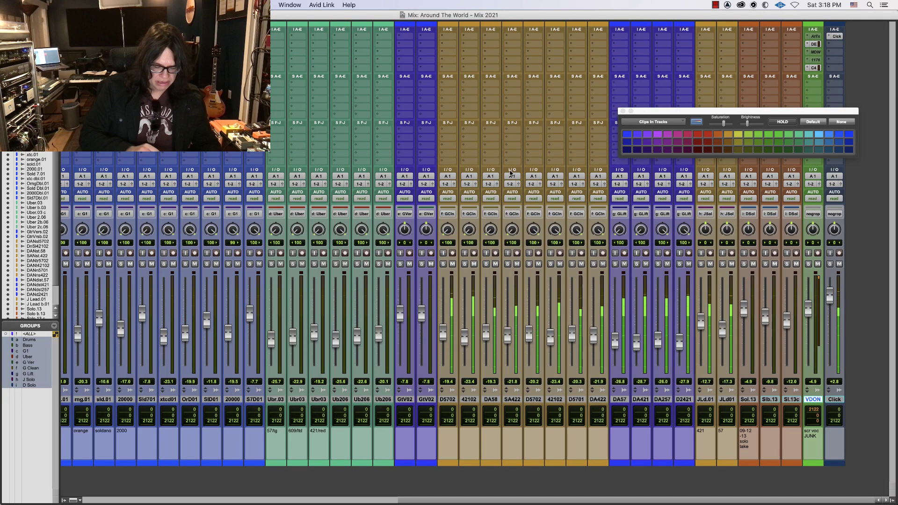
pyautogui.moveTo(637, 342); pyautogui.dragTo(639, 330)
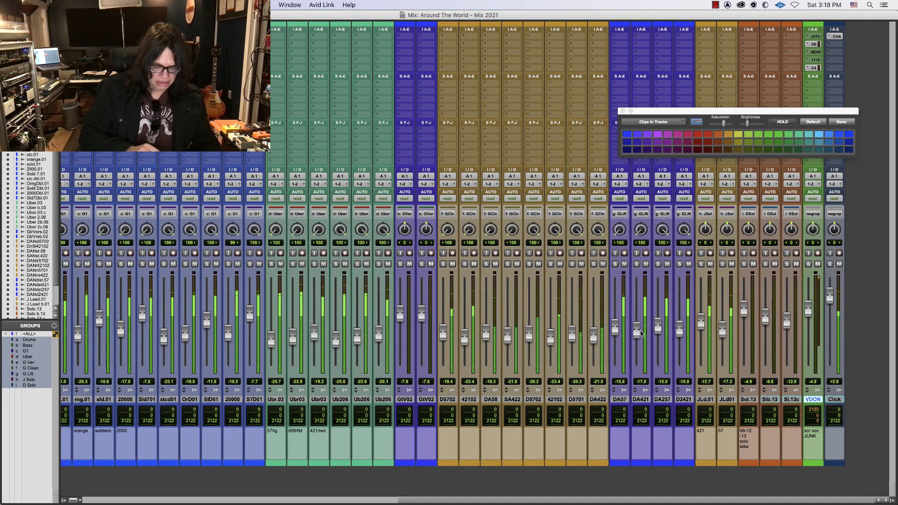
pyautogui.press('super+equal')
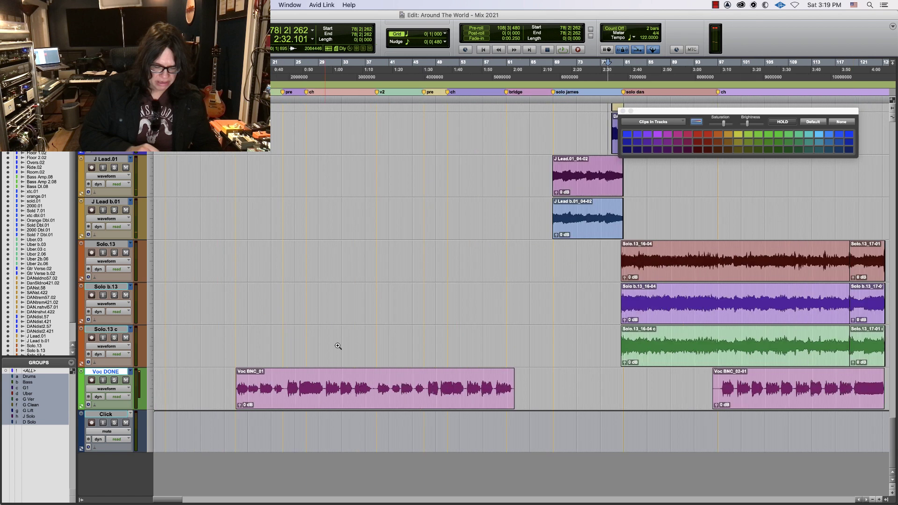
# - Close the Color Palette and show the insert columns in the Edit window
pyautogui.press('super+equal')
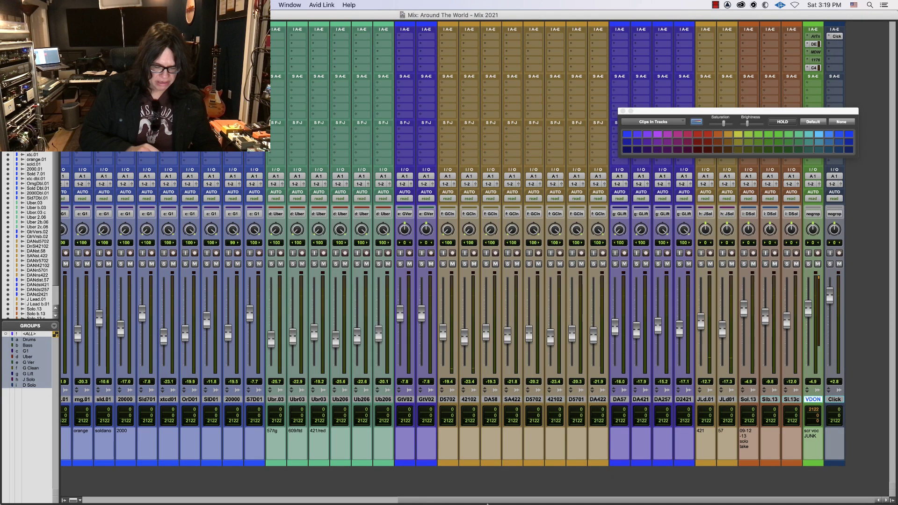
pyautogui.click(623, 110)
pyautogui.press('super+equal')
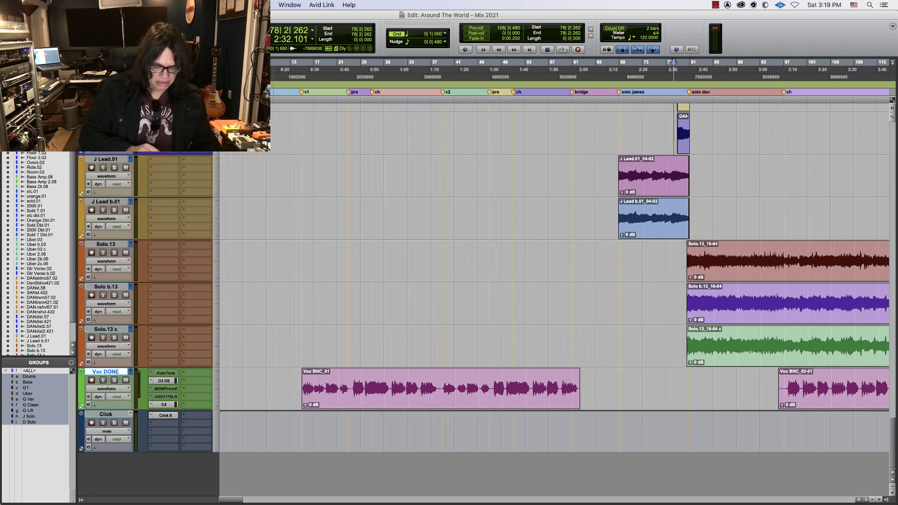
pyautogui.press('Escape')
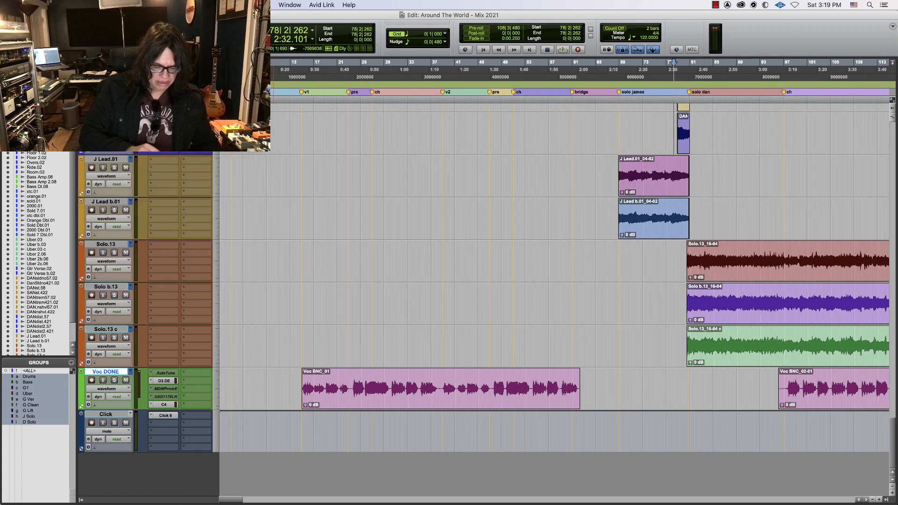
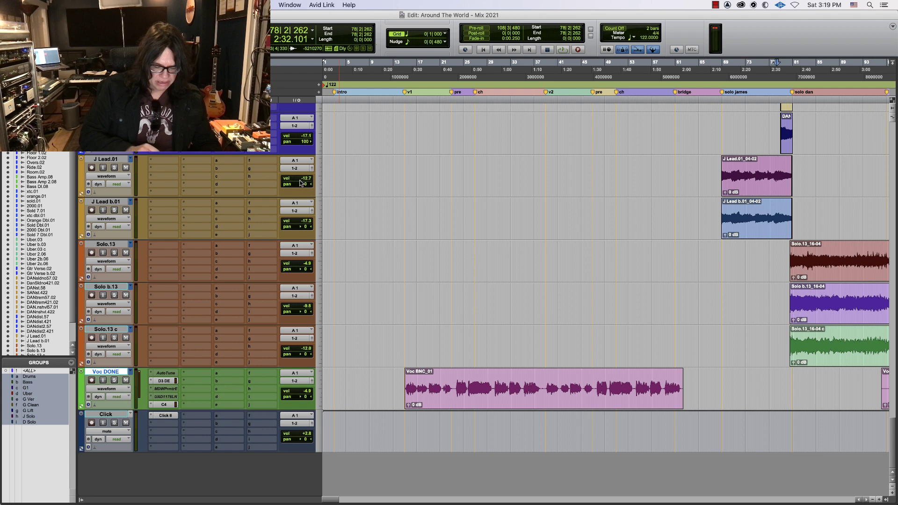
# - Zoom the timeline out to fit the whole session and play it from the intro
pyautogui.press('super+equal')
pyautogui.press('super+equal')
pyautogui.hotkey('alt', 'a')
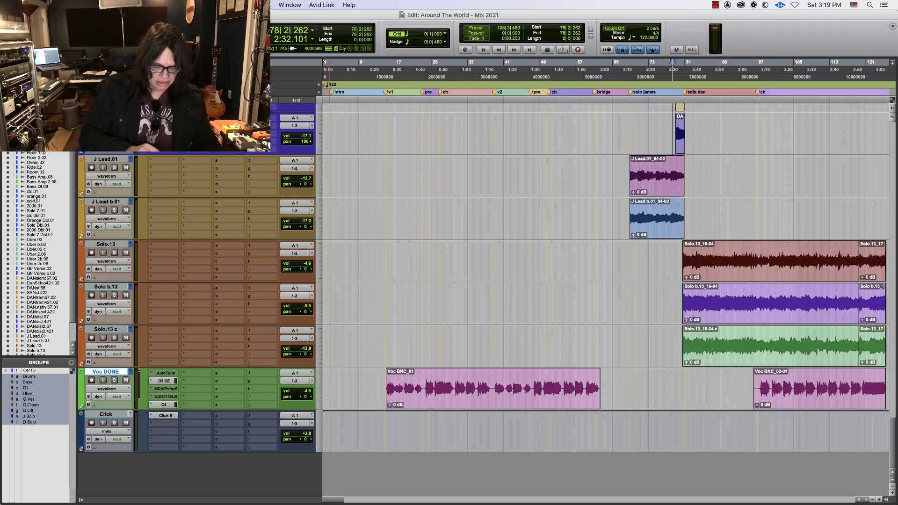
pyautogui.moveTo(895, 436); pyautogui.dragTo(896, 323)
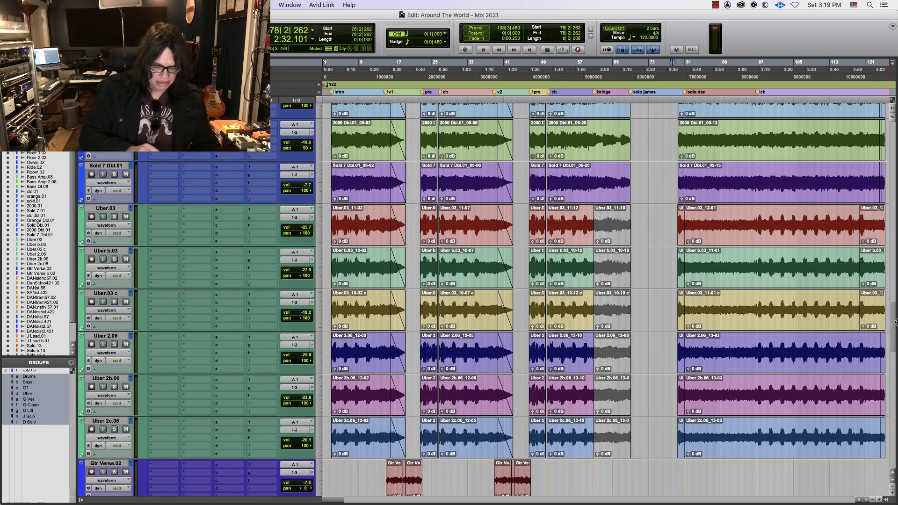
pyautogui.press('super+equal')
pyautogui.press('super+equal')
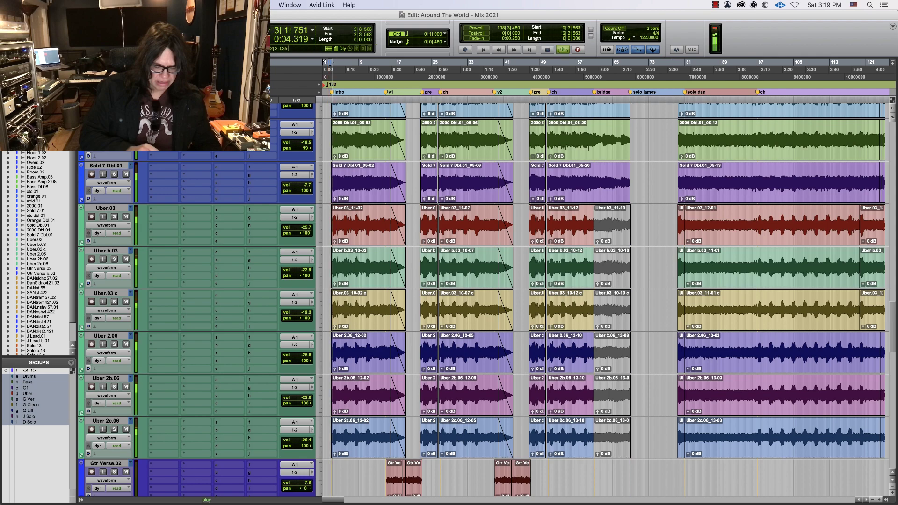
# - Rebalance grouped faders in the Mix window during playback: G1's rng.01 to -24.7 dB, Uber's Ubr.03 to -28.4 dB and Drums' Rid.02 to -26.3 dB
pyautogui.press('super+equal')
pyautogui.moveTo(428, 500); pyautogui.dragTo(206, 499)
pyautogui.hscroll(-3, 207, 483)
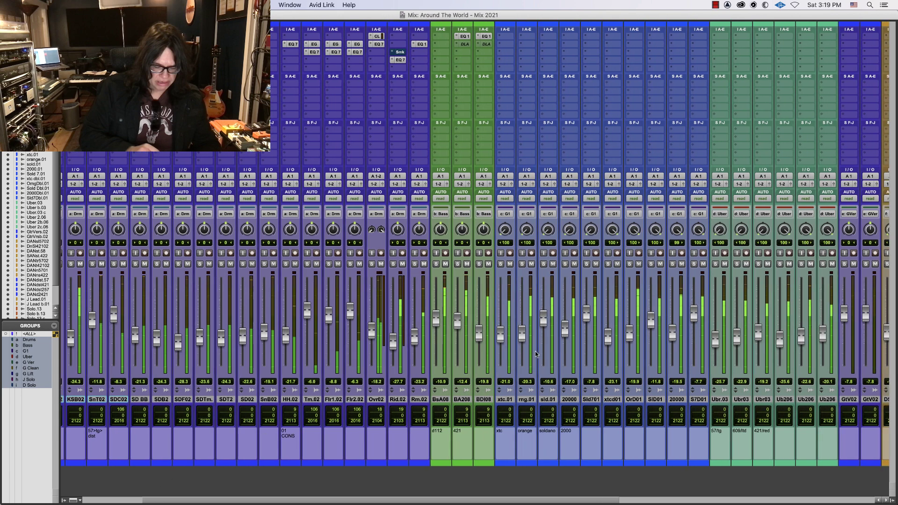
pyautogui.moveTo(521, 331); pyautogui.dragTo(523, 341)
pyautogui.moveTo(522, 342); pyautogui.dragTo(523, 338)
pyautogui.moveTo(737, 340); pyautogui.dragTo(738, 345)
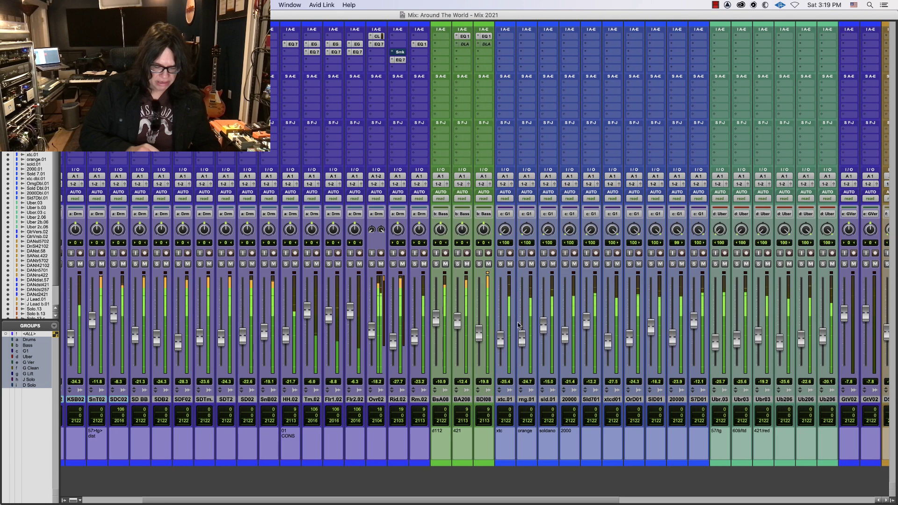
pyautogui.moveTo(415, 343); pyautogui.dragTo(415, 338)
# - Remove all inserts from the Voc DONE track, including AutoTune, the de-esser and the C4, by setting each slot to no insert
pyautogui.moveTo(407, 502); pyautogui.dragTo(662, 502)
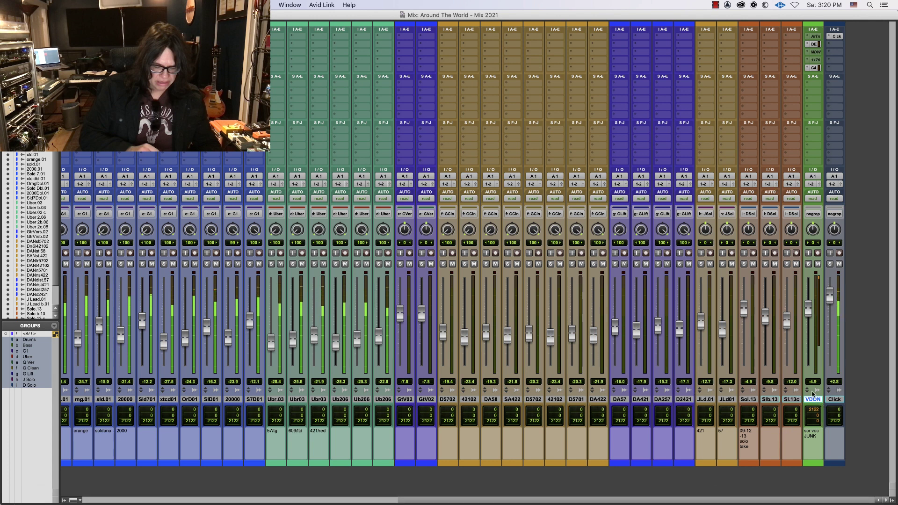
pyautogui.click(807, 38)
pyautogui.click(817, 8)
pyautogui.click(815, 44)
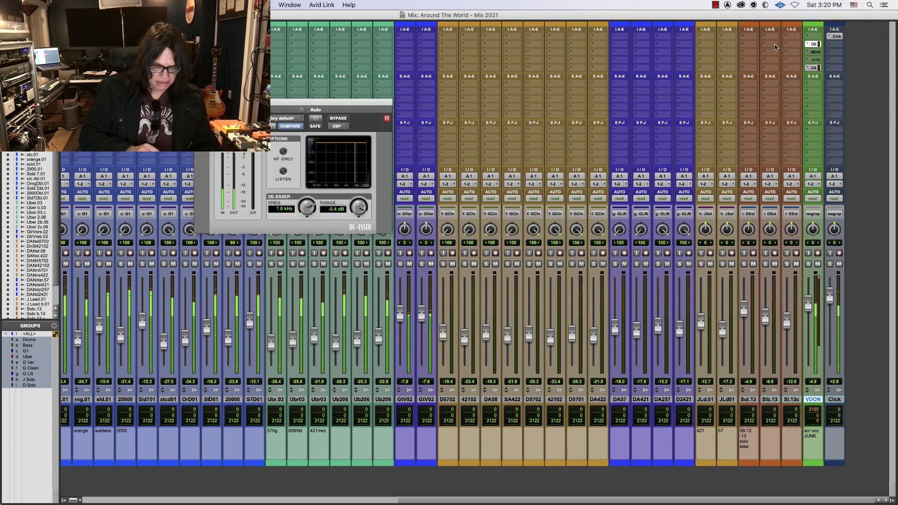
pyautogui.click(808, 45)
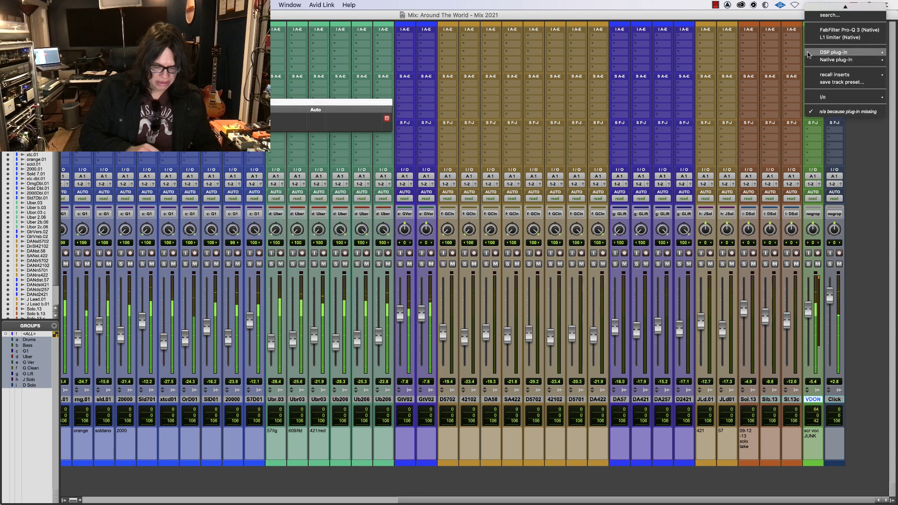
pyautogui.click(823, 9)
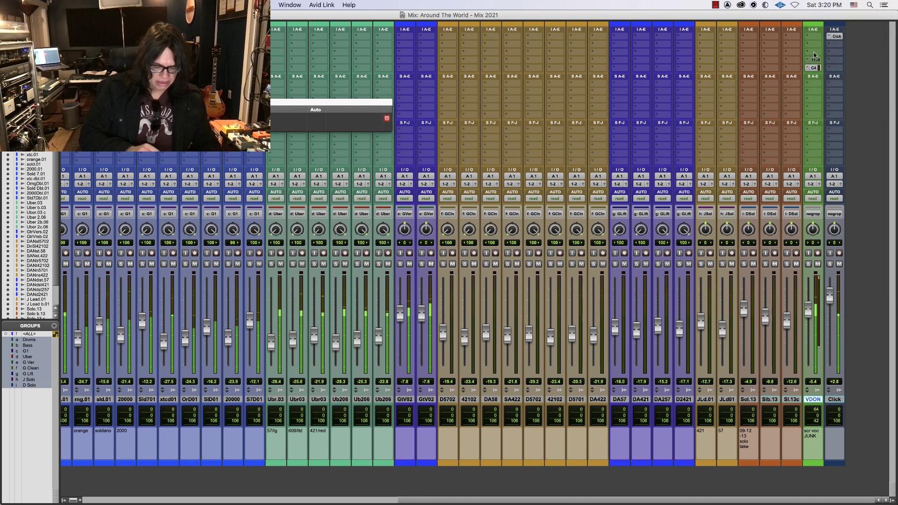
pyautogui.click(807, 59)
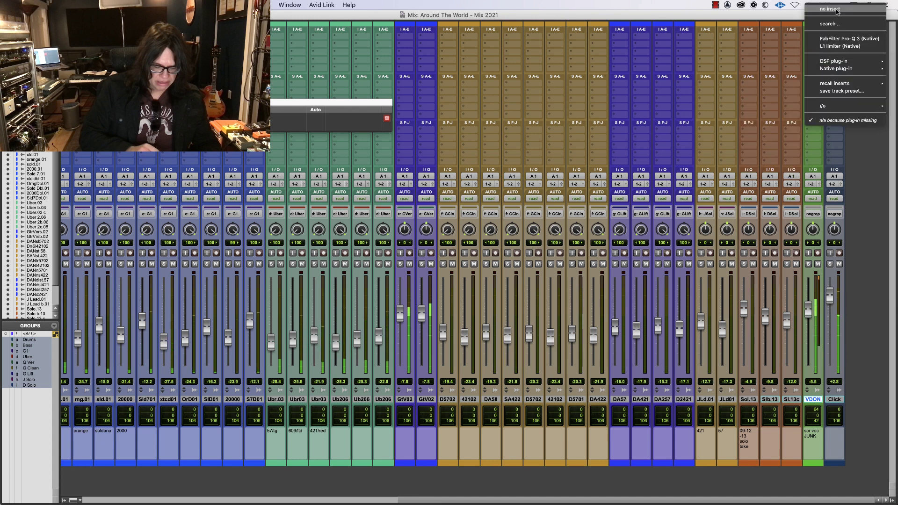
pyautogui.click(815, 80)
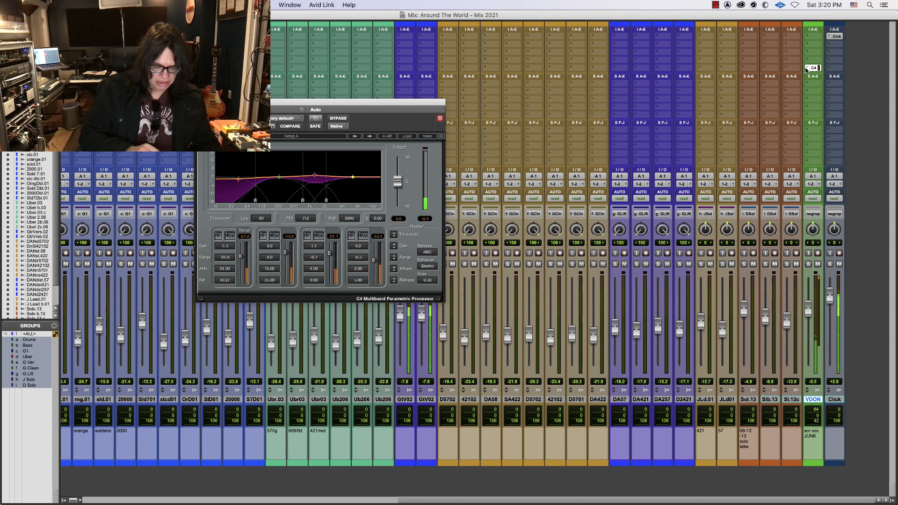
pyautogui.click(806, 69)
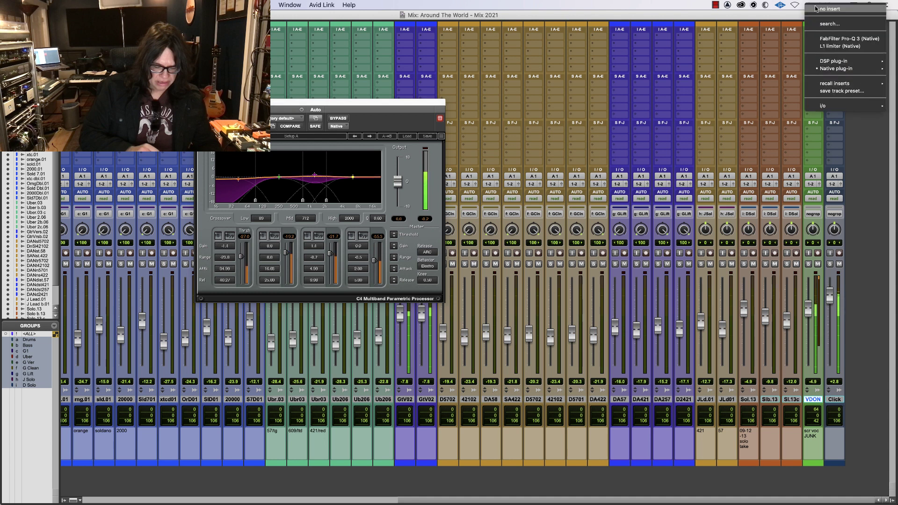
pyautogui.click(816, 8)
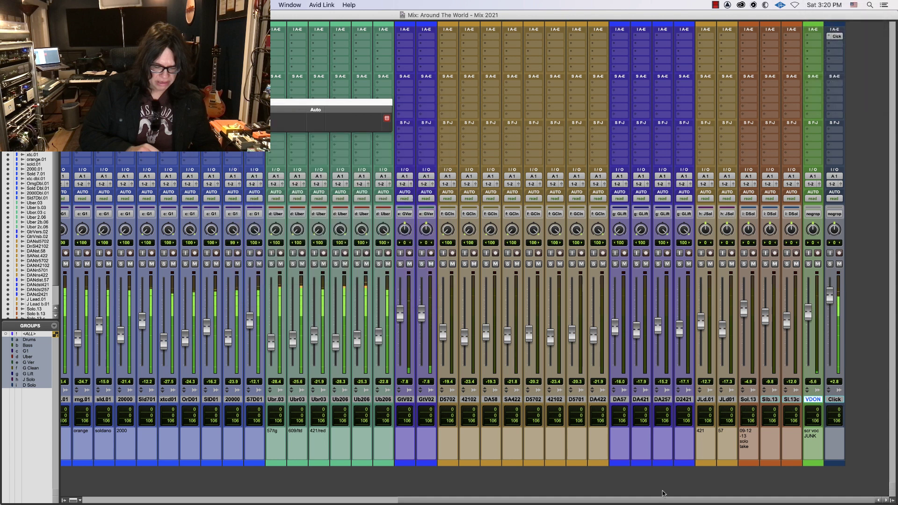
# - Close the drum track's Expander/Gate window and remove the Smack! compressor from Rid.02
pyautogui.moveTo(667, 499); pyautogui.dragTo(319, 496)
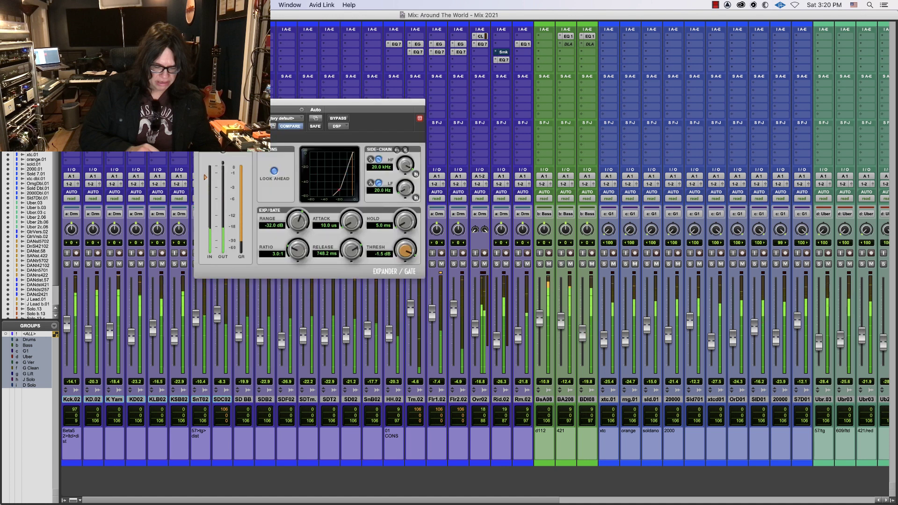
pyautogui.click(200, 103)
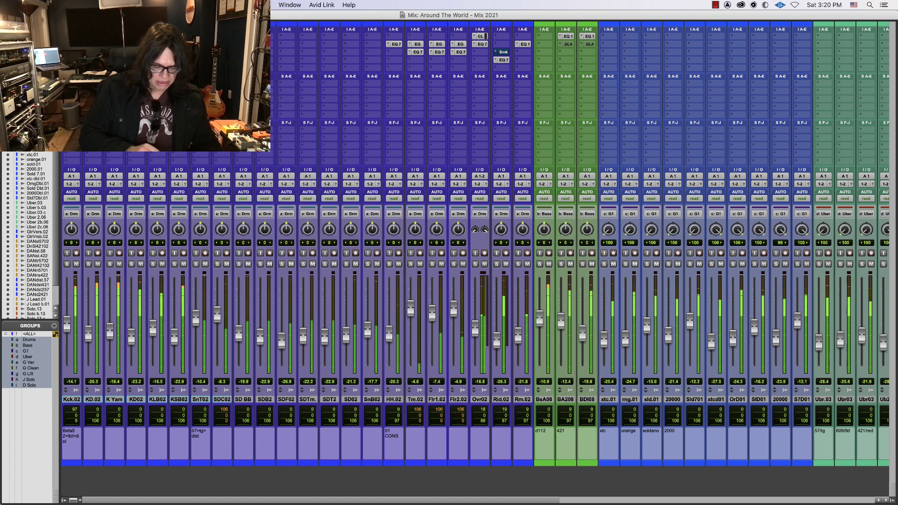
pyautogui.press('Escape')
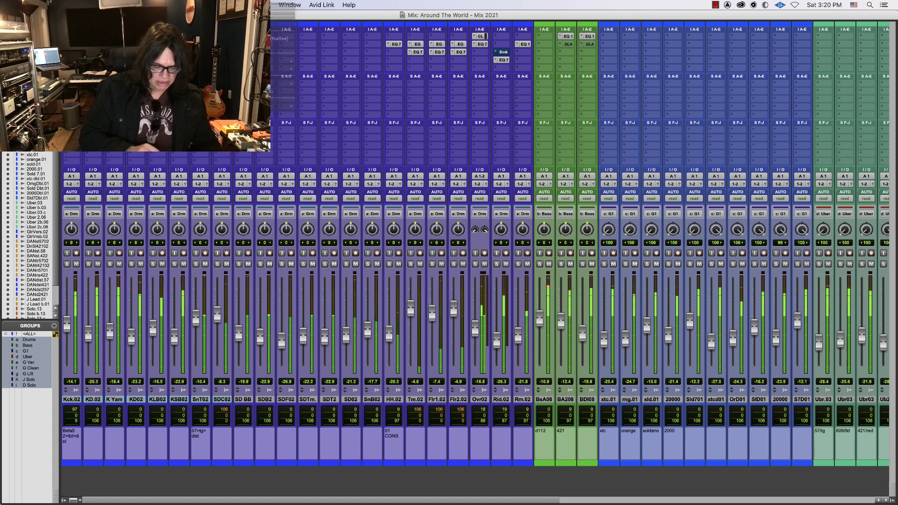
pyautogui.click(505, 53)
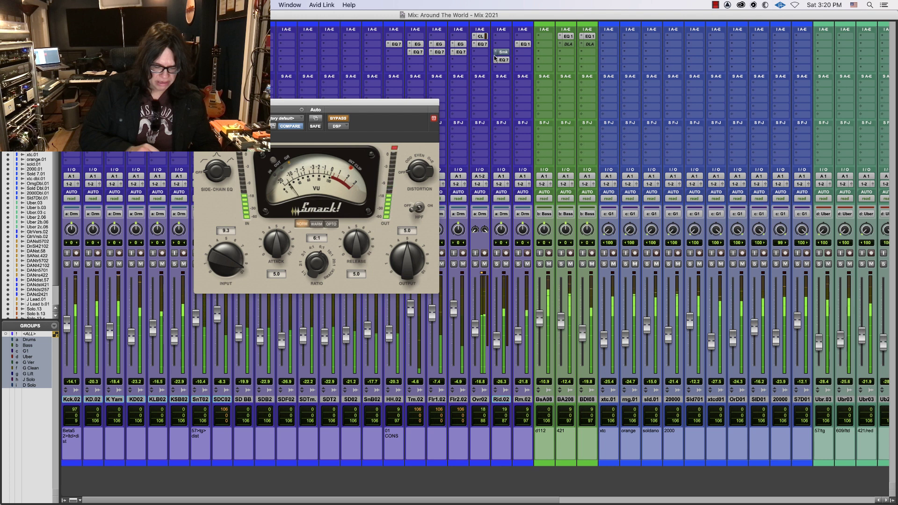
pyautogui.click(495, 57)
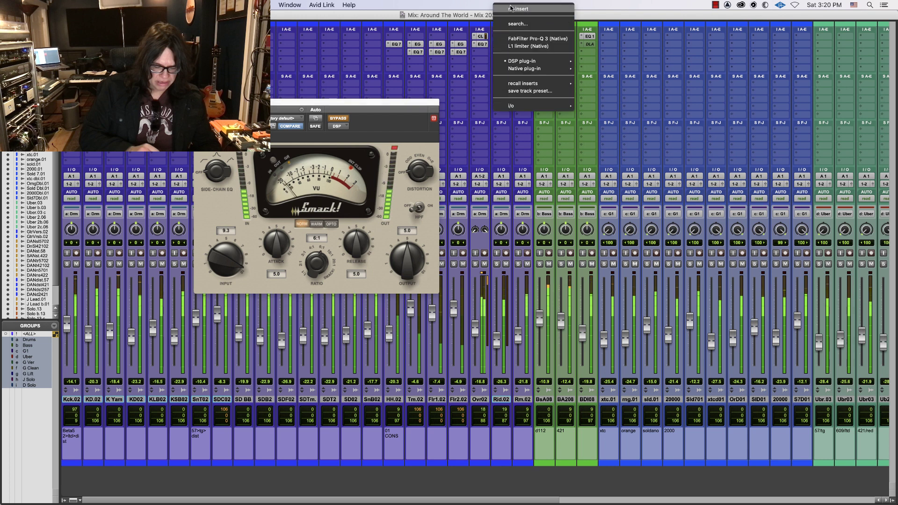
pyautogui.click(511, 8)
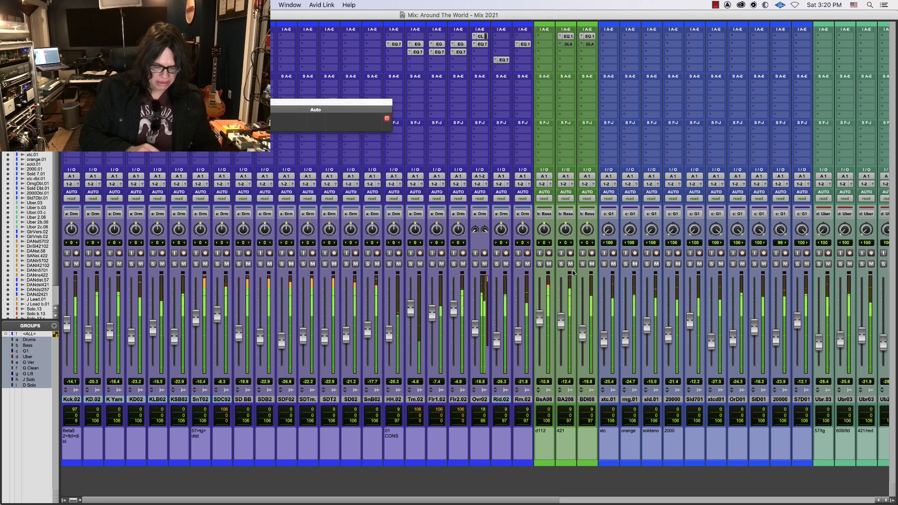
# - Remove the inactive DLA inserts from the bass tracks BA208 and BDI08
pyautogui.click(566, 45)
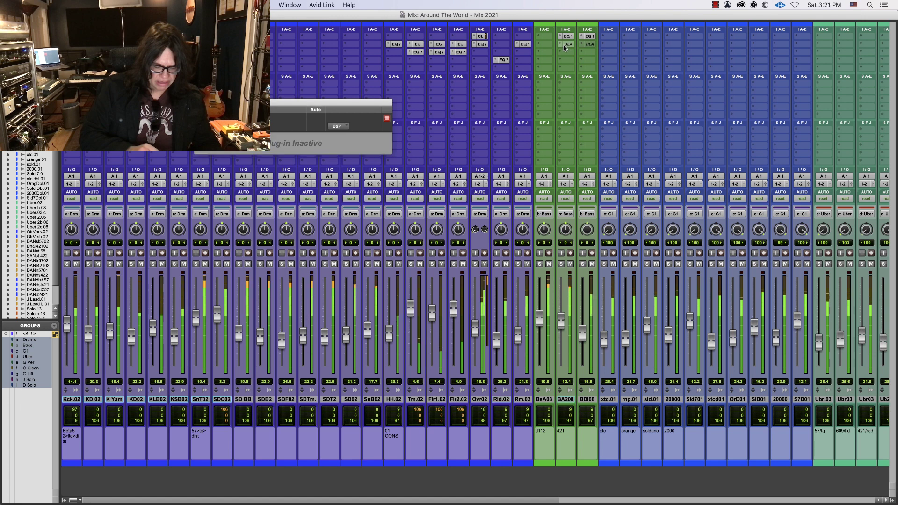
pyautogui.click(561, 45)
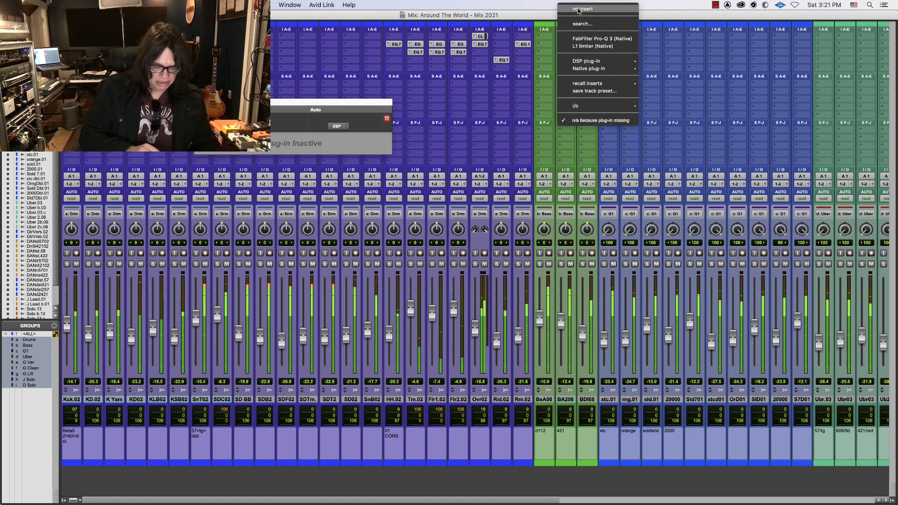
pyautogui.click(576, 8)
pyautogui.click(582, 44)
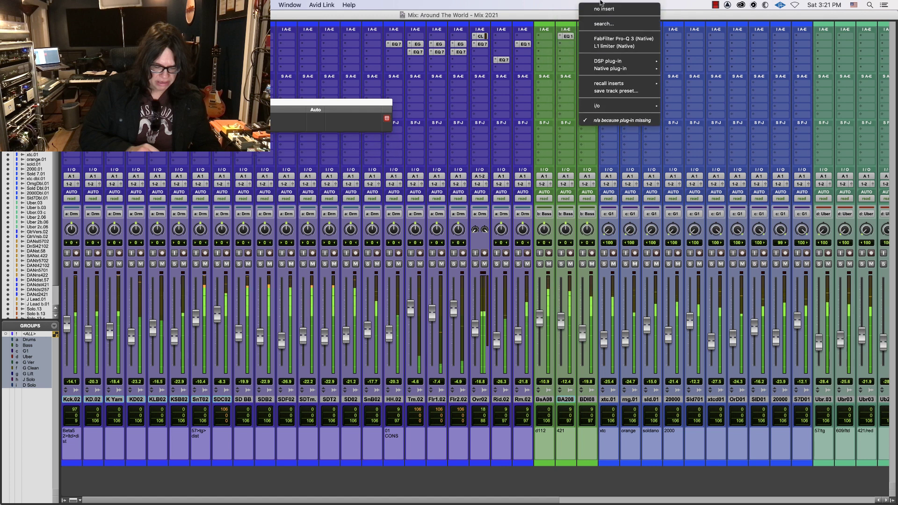
pyautogui.click(592, 8)
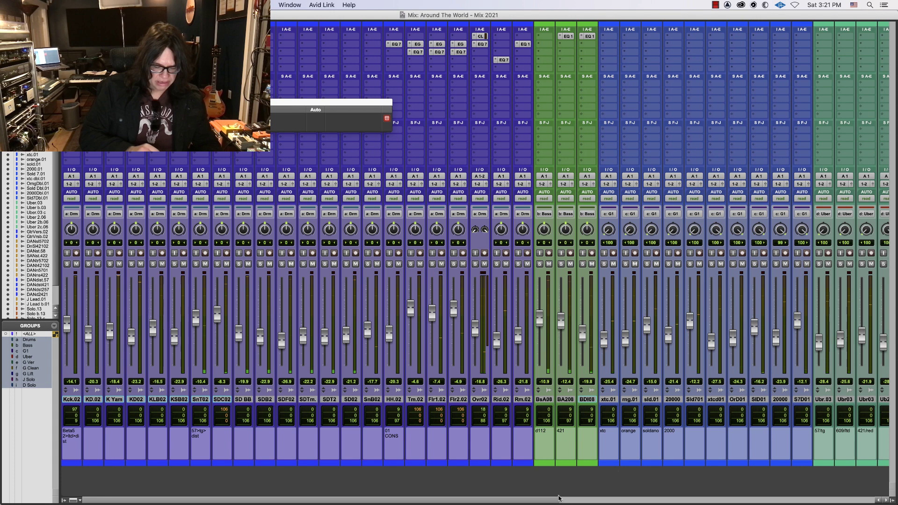
# - Move the Click track's plug-in from insert slot A to slot E
pyautogui.moveTo(541, 500); pyautogui.dragTo(895, 494)
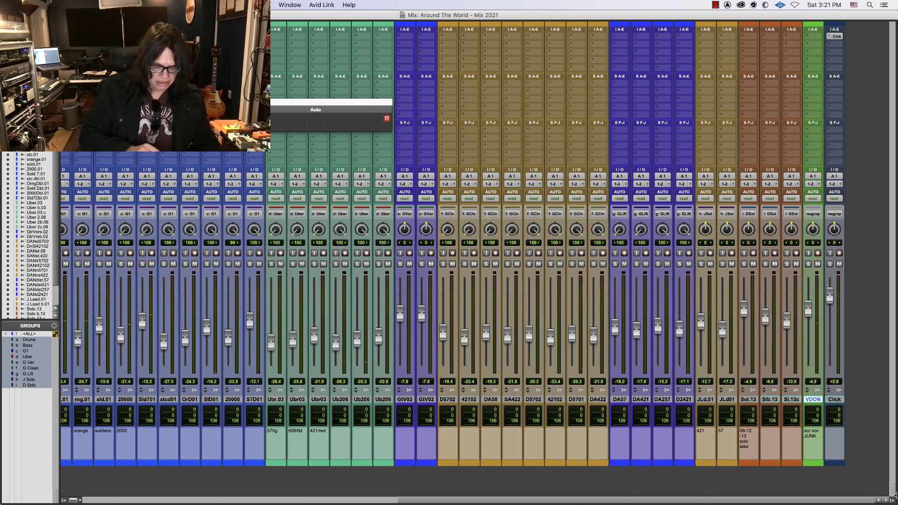
pyautogui.moveTo(838, 38); pyautogui.dragTo(838, 69)
pyautogui.moveTo(589, 500); pyautogui.dragTo(896, 497)
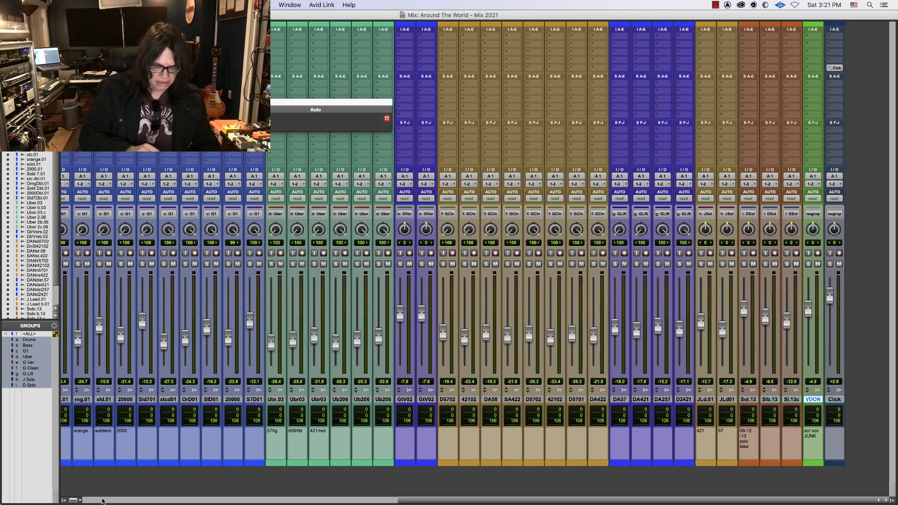
# - Remove the remaining EQ 7 inserts from Tm.02, Flr1.02, Flr2.02 and Rid.02
pyautogui.moveTo(103, 501); pyautogui.dragTo(64, 501)
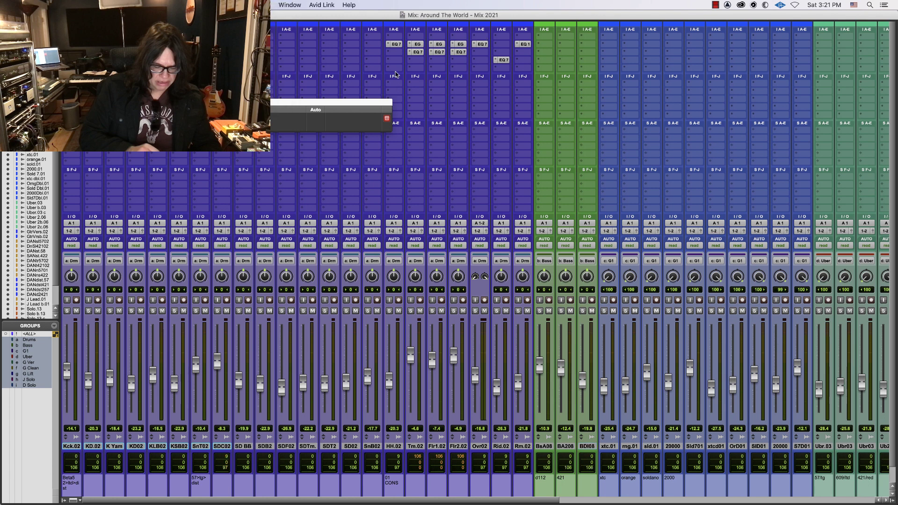
pyautogui.click(408, 52)
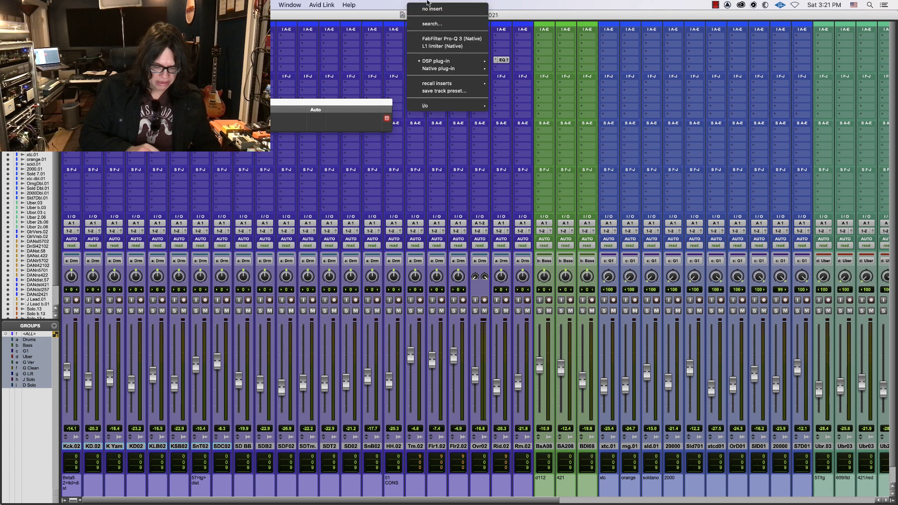
pyautogui.click(427, 4)
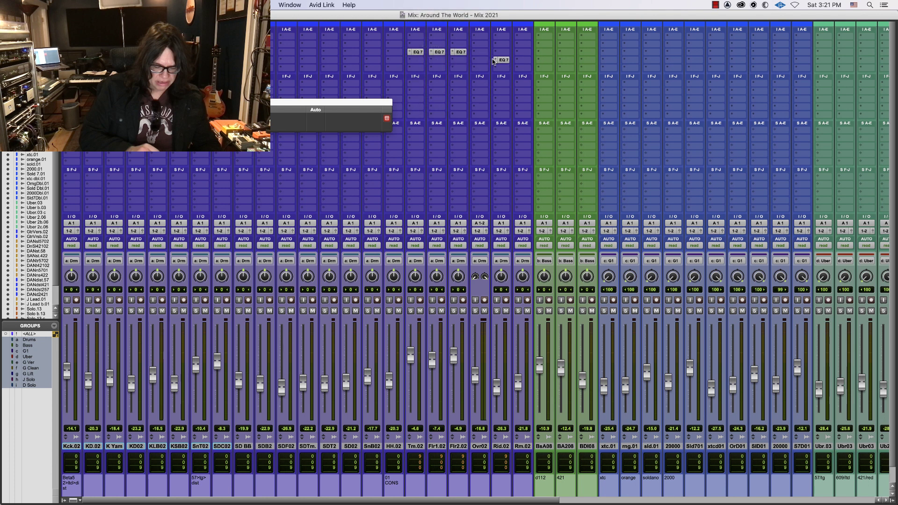
pyautogui.click(407, 54)
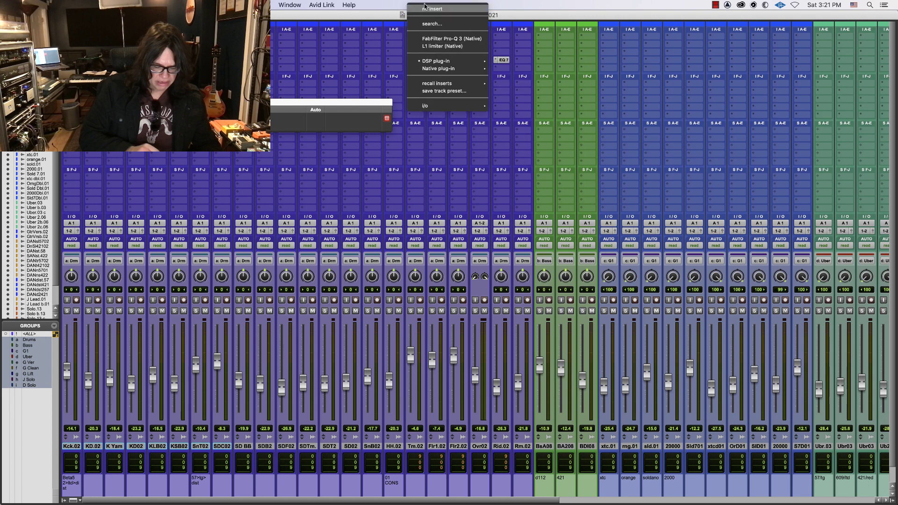
pyautogui.click(506, 58)
pyautogui.moveTo(505, 58); pyautogui.dragTo(496, 61)
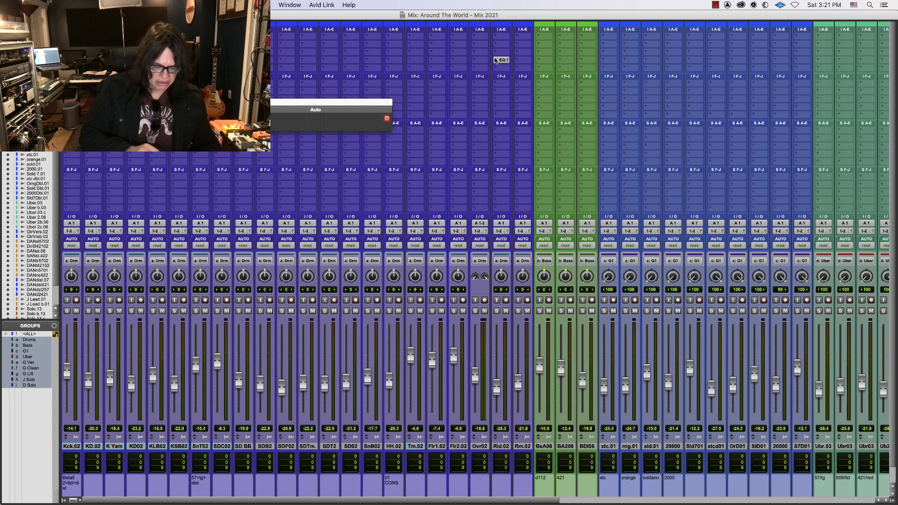
pyautogui.click(496, 60)
pyautogui.click(518, 11)
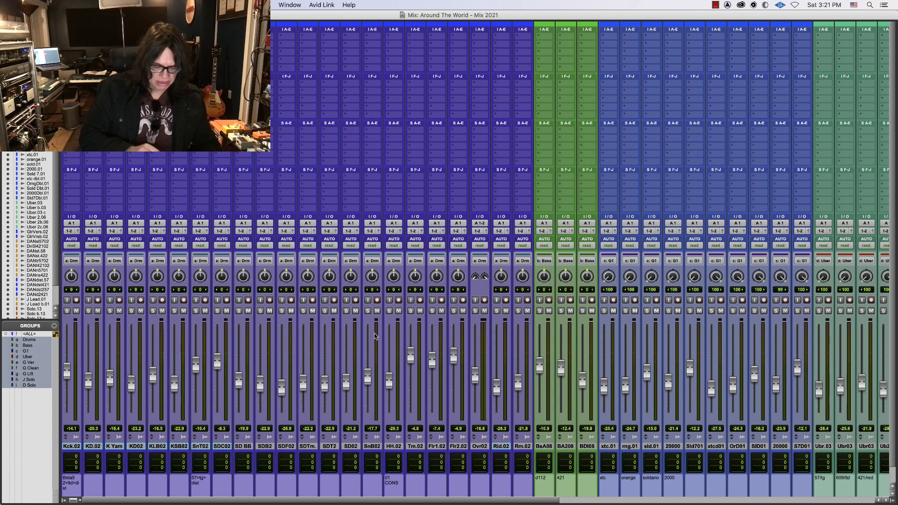
# - Move the Click plug-in back to insert slot A and play the session from the Edit window, returning to the Mix window
pyautogui.moveTo(347, 502); pyautogui.dragTo(663, 502)
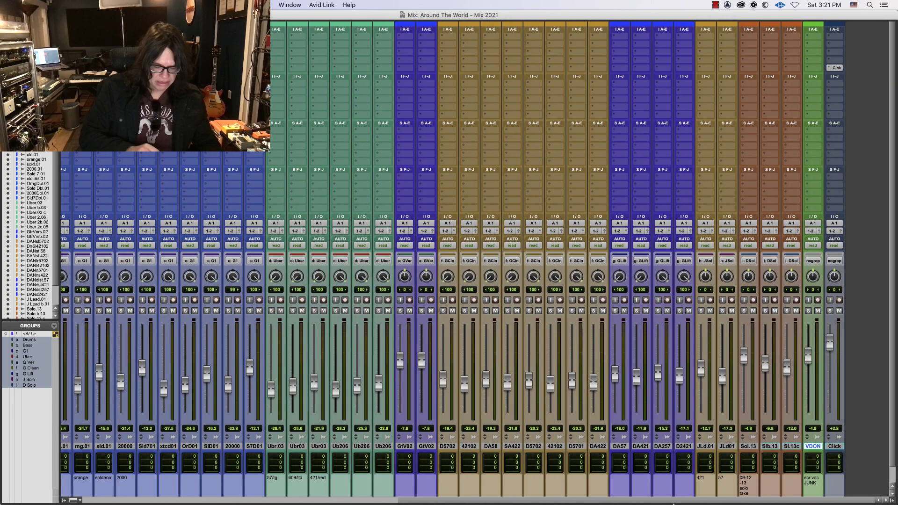
pyautogui.moveTo(837, 68); pyautogui.dragTo(836, 36)
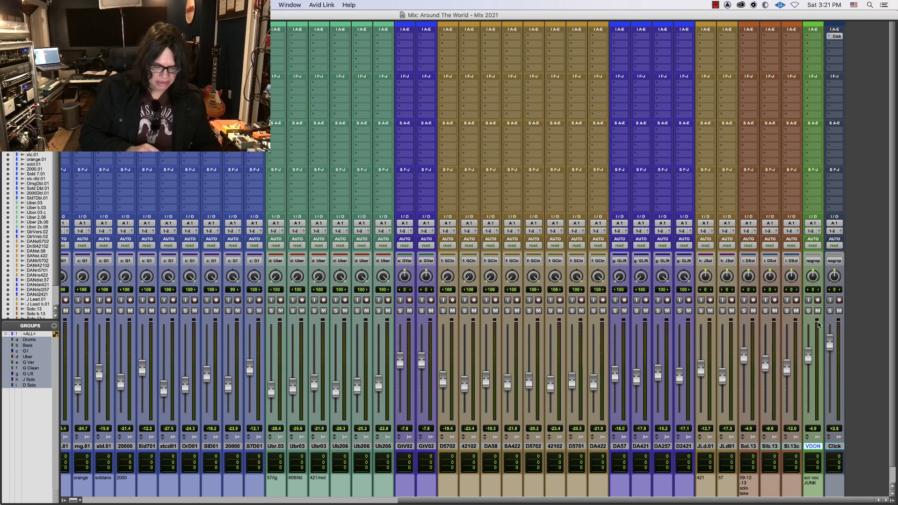
pyautogui.press('super+equal')
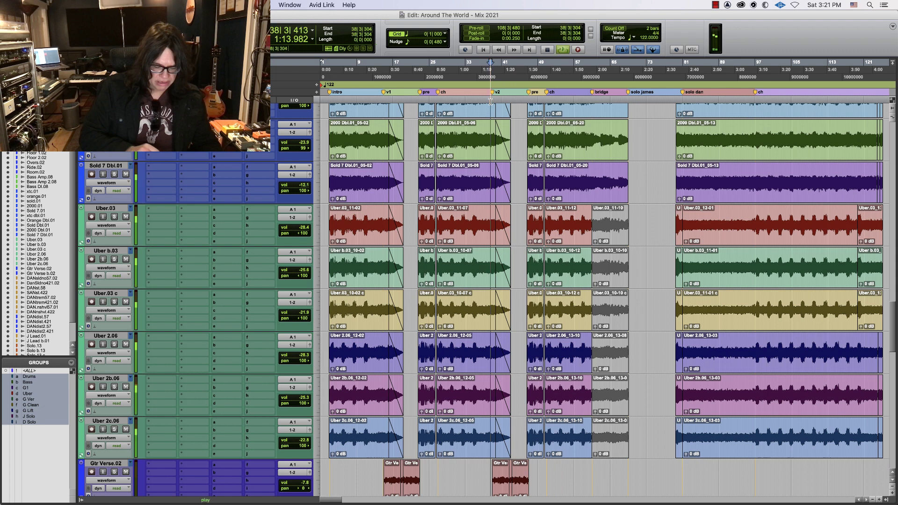
pyautogui.press('super+equal')
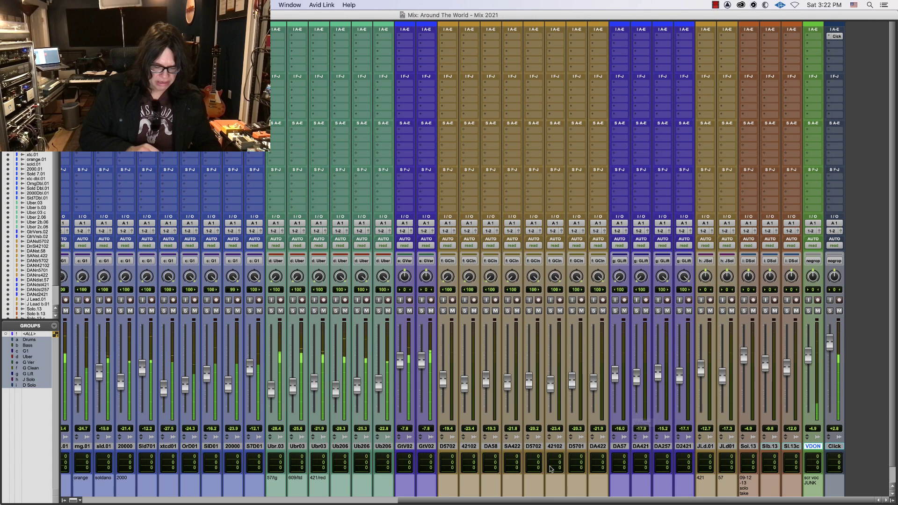
# - Return to the drum tracks in the Edit window, stop playback and disable the Drums group
pyautogui.moveTo(510, 500); pyautogui.dragTo(196, 502)
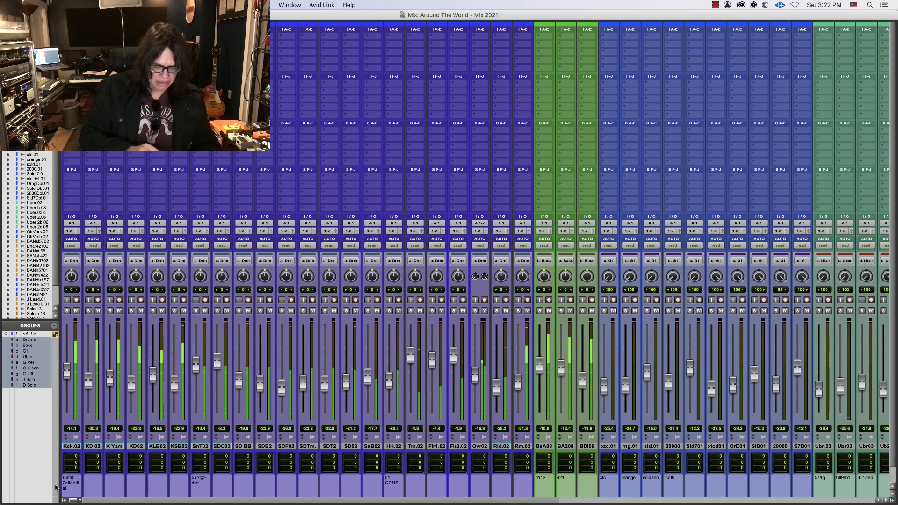
pyautogui.press('super+equal')
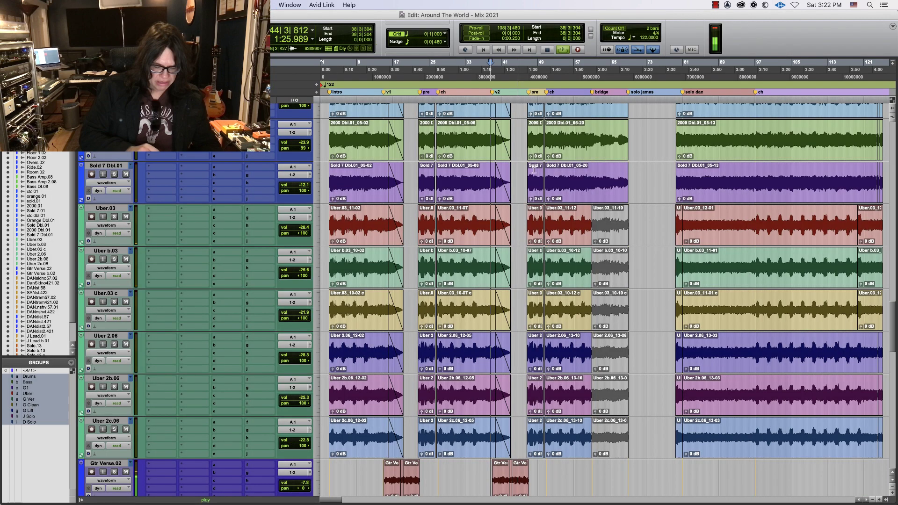
pyautogui.press('space')
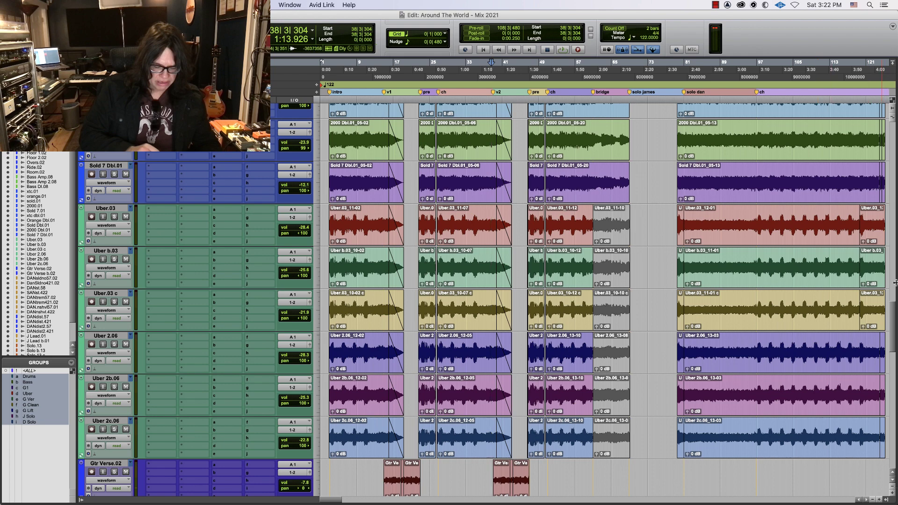
pyautogui.moveTo(893, 311); pyautogui.dragTo(894, 126)
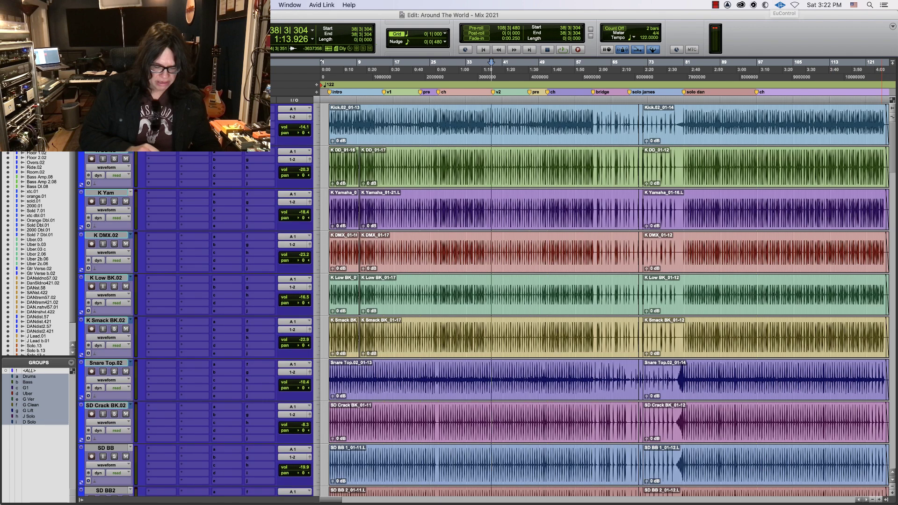
pyautogui.rightClick(37, 377)
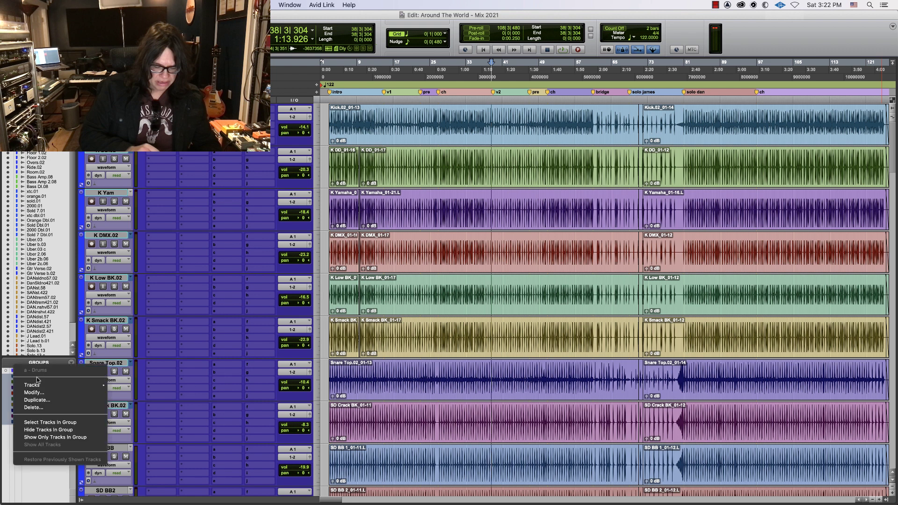
pyautogui.click(6, 349)
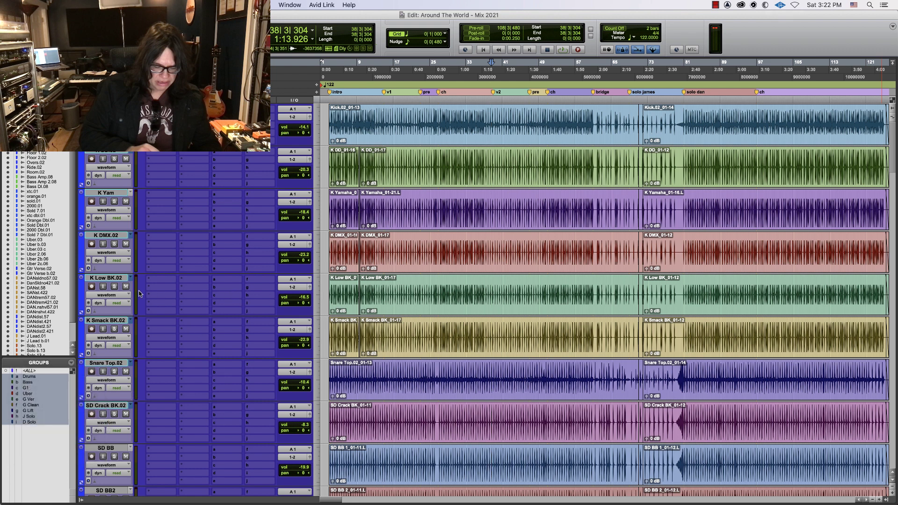
pyautogui.rightClick(33, 376)
pyautogui.click(17, 340)
pyautogui.click(30, 377)
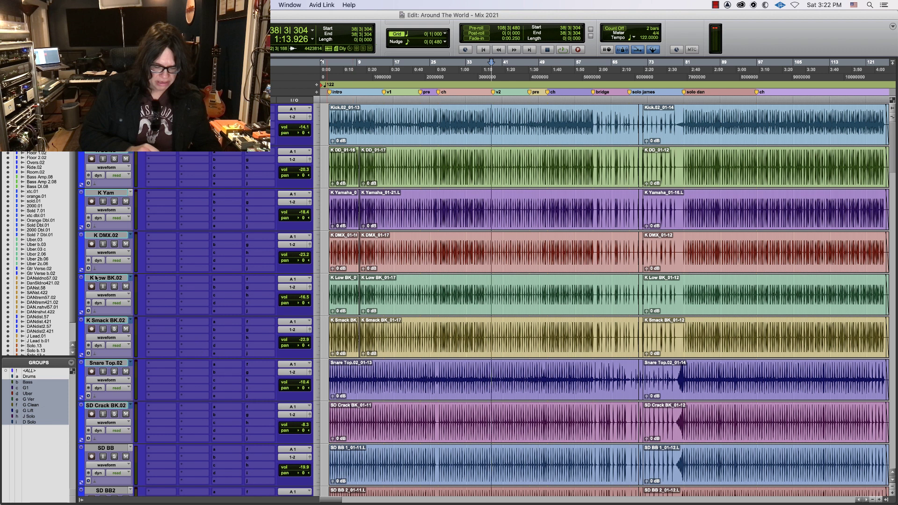
# - Select the kick tracks from Kick.02 through K Smack BK.02 and solo them
pyautogui.click(106, 322)
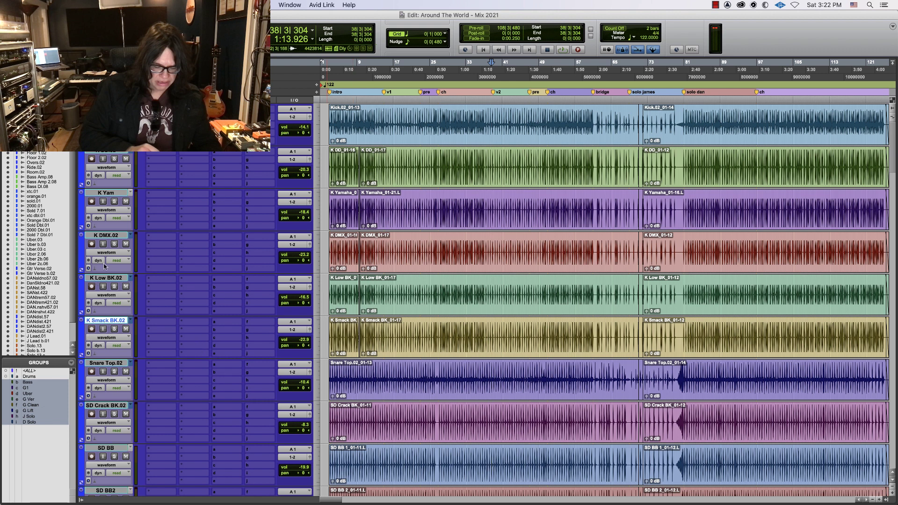
pyautogui.keyDown('shift'); pyautogui.click(106, 108); pyautogui.keyUp('shift')
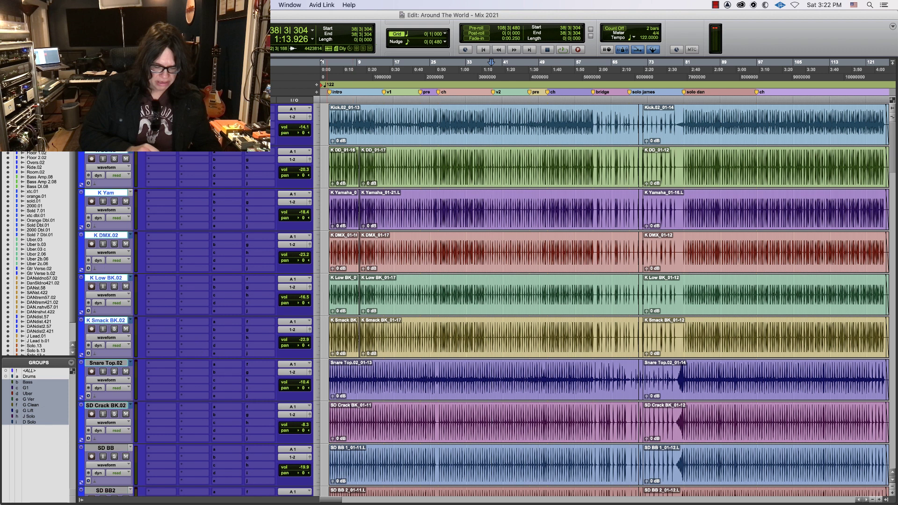
pyautogui.hotkey('shift', 's')
# - Play the soloed kick tracks from early in the intro, view their levels in the Mix window, and return to the Edit window
pyautogui.click(335, 240)
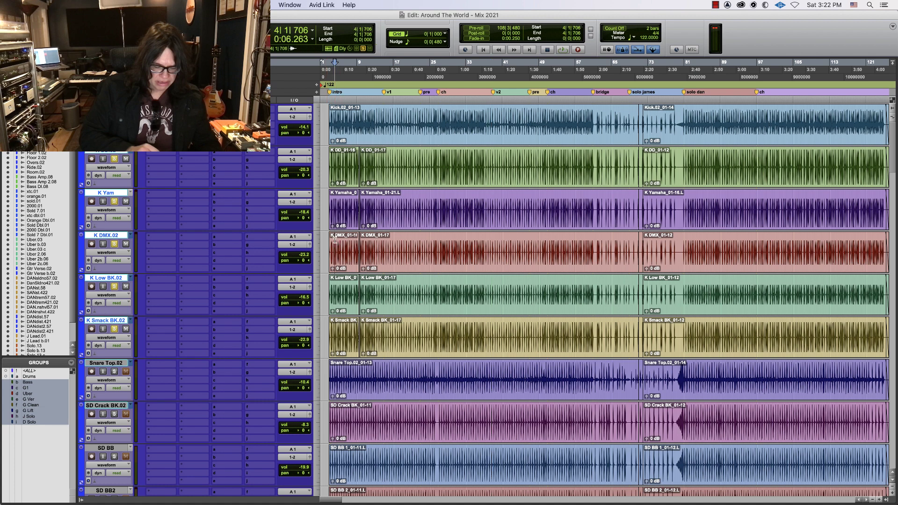
pyautogui.press('space')
pyautogui.press('super+equal')
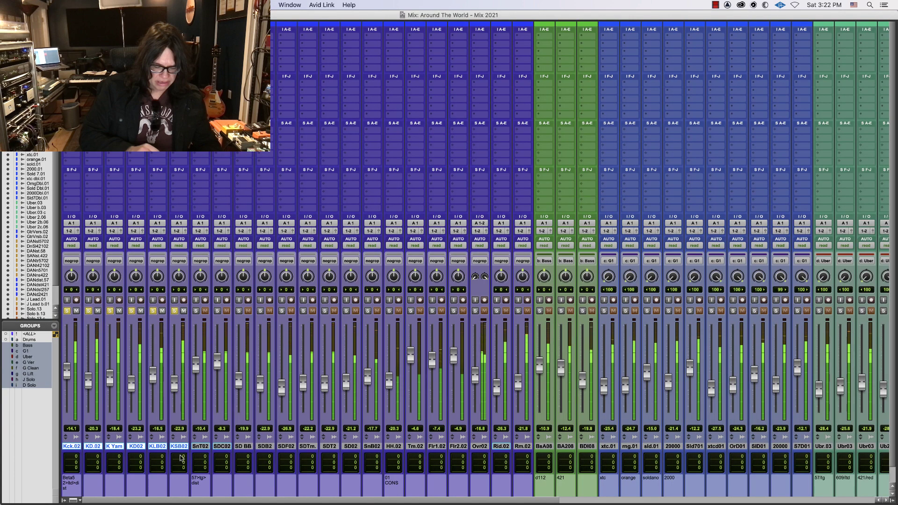
pyautogui.press('space')
pyautogui.press('super+equal')
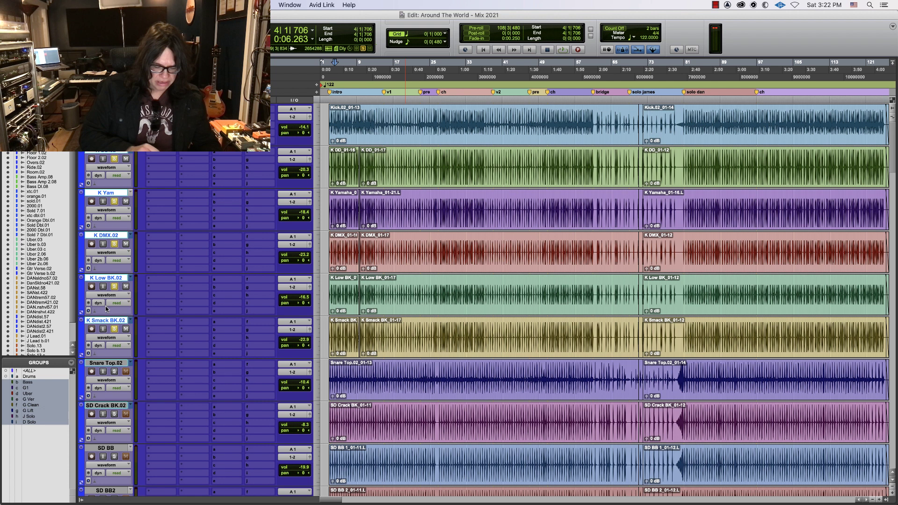
# - Create a new mono audio track below K Smack BK.02 and name it K Sam
pyautogui.hotkey('ctrl', 'shift', 'n')
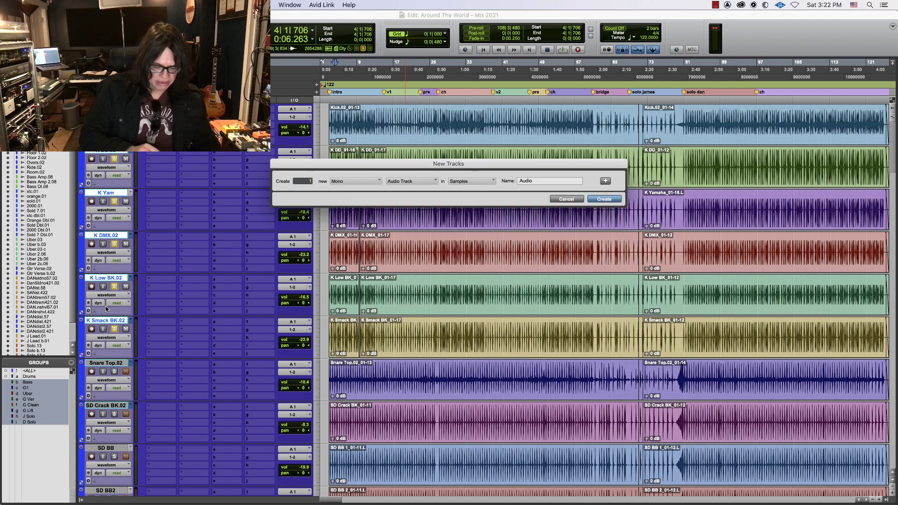
pyautogui.press('Return')
pyautogui.doubleClick(104, 364)
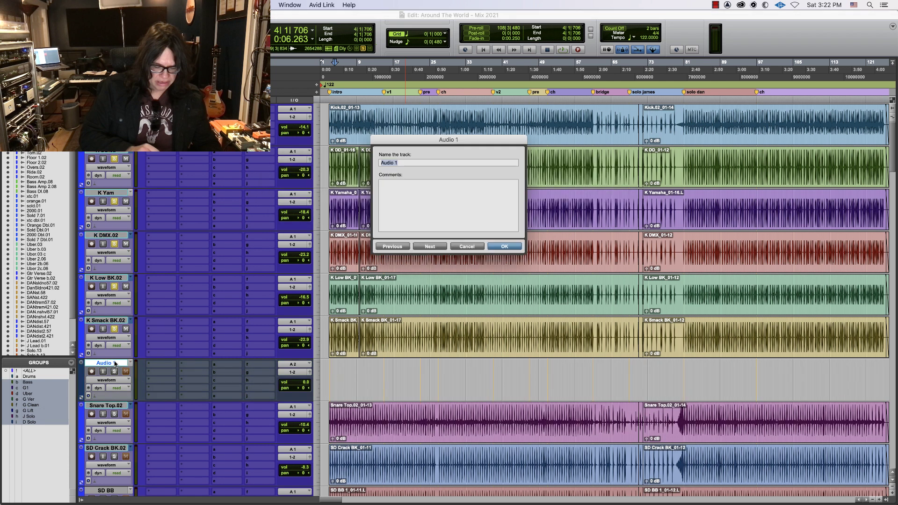
pyautogui.write('K Sam')
pyautogui.press('Return')
# - Set the K Sam track's input to Bus 1 in the Mix window
pyautogui.press('super+equal')
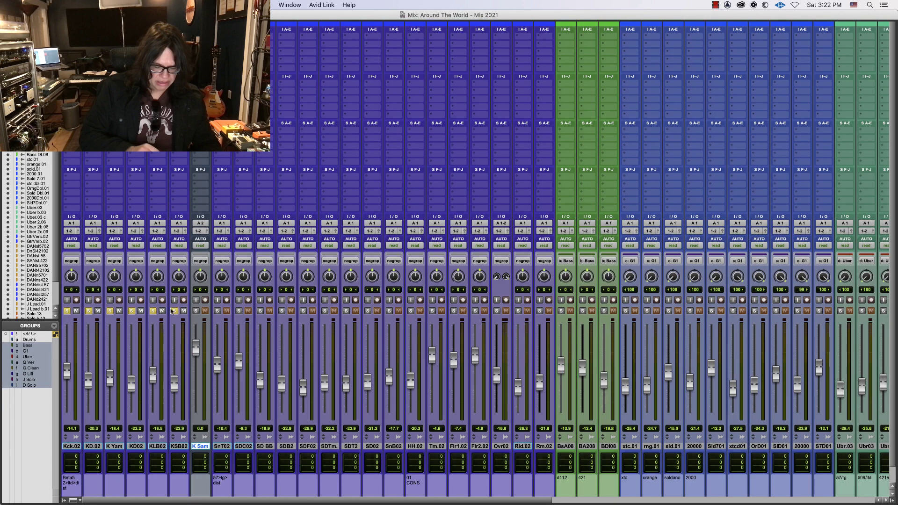
pyautogui.click(202, 223)
pyautogui.moveTo(213, 231)
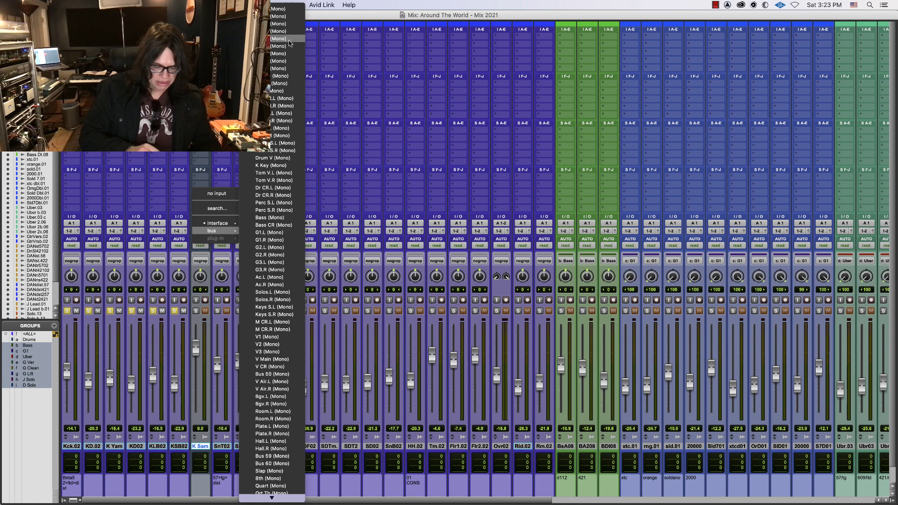
pyautogui.click(286, 8)
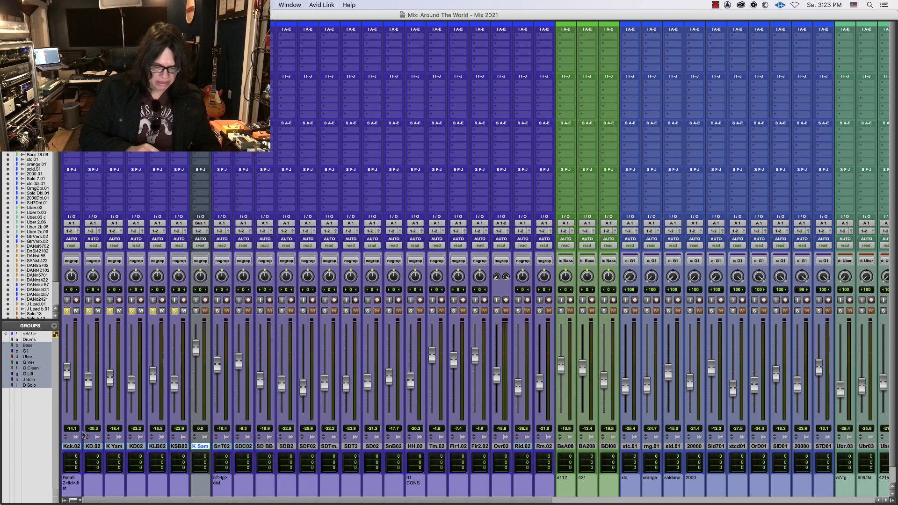
# - Route the outputs of the kick sample tracks KD.02 through KSB02 to Bus 1 and record-enable K Sam with input monitoring
pyautogui.press('super+equal')
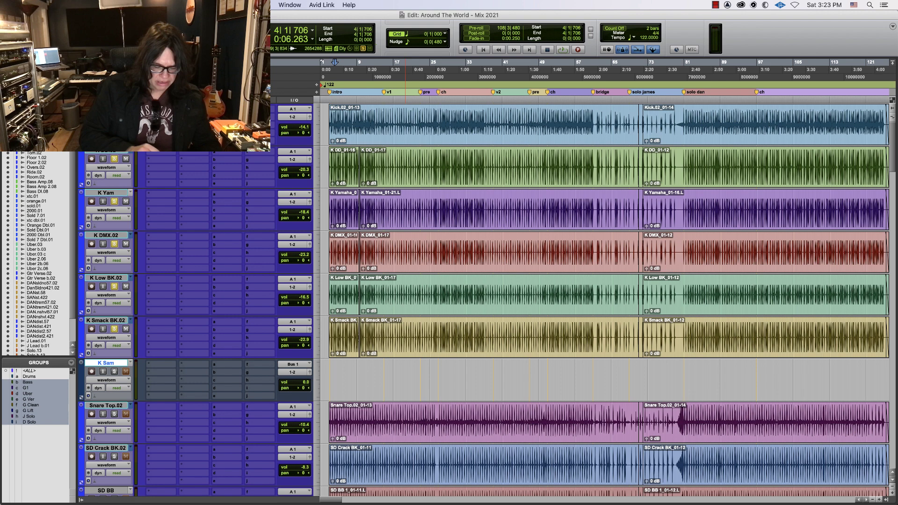
pyautogui.press('super+equal')
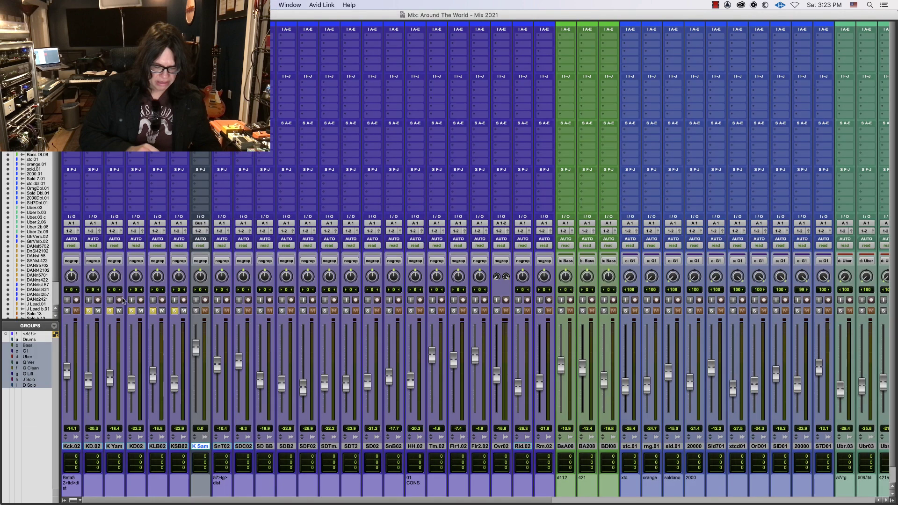
pyautogui.click(92, 448)
pyautogui.keyDown('shift'); pyautogui.click(182, 447); pyautogui.keyUp('shift')
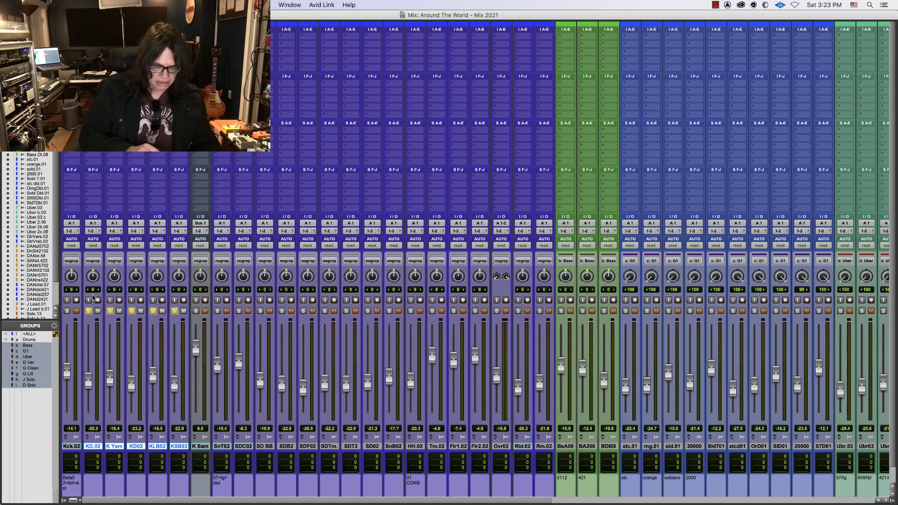
pyautogui.click(93, 232)
pyautogui.moveTo(110, 239)
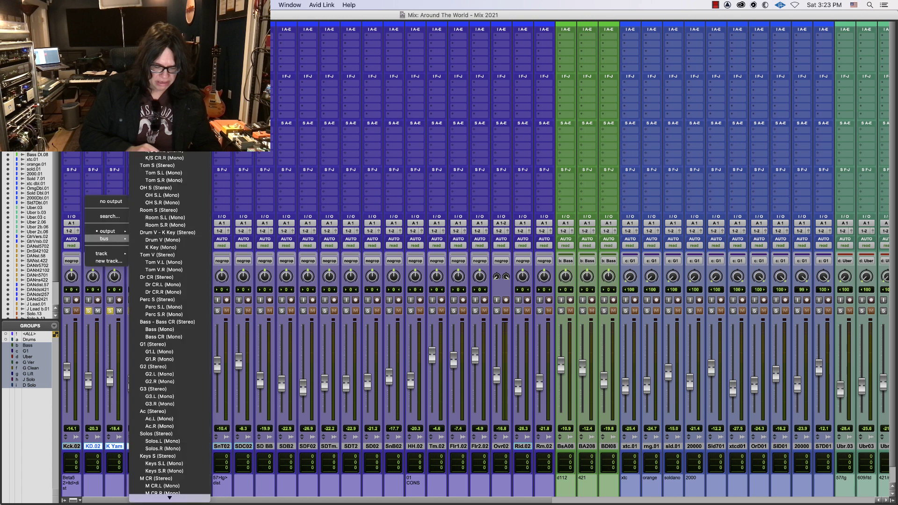
pyautogui.press('Escape')
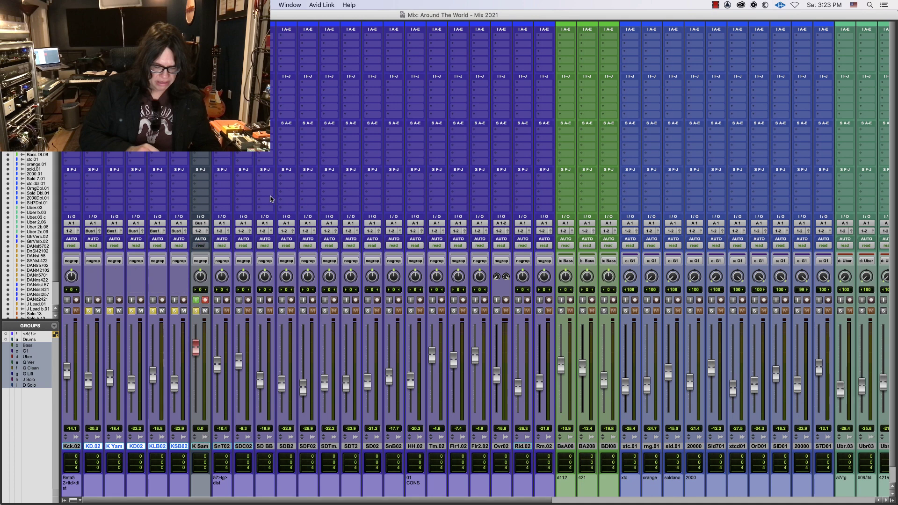
# - Play the session with the kick samples feeding K Sam and check the meters in the Mix window
pyautogui.press('super+equal')
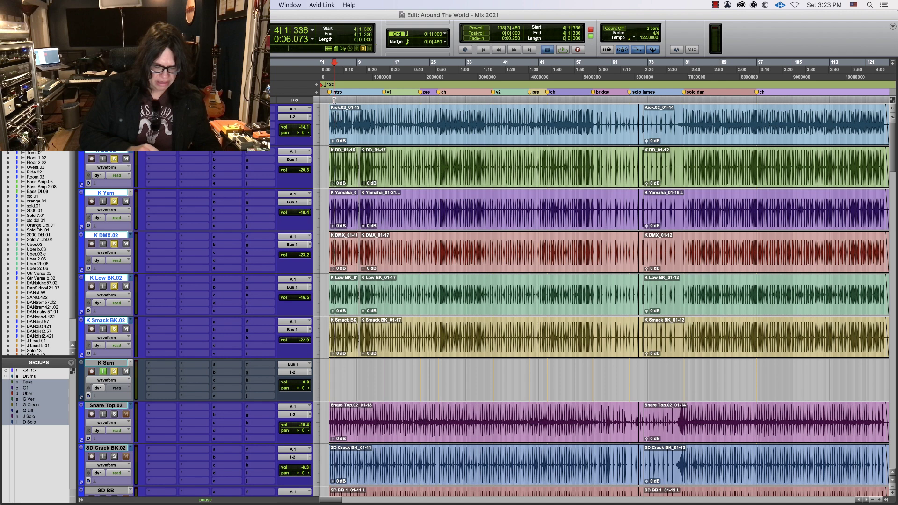
pyautogui.press('super+equal')
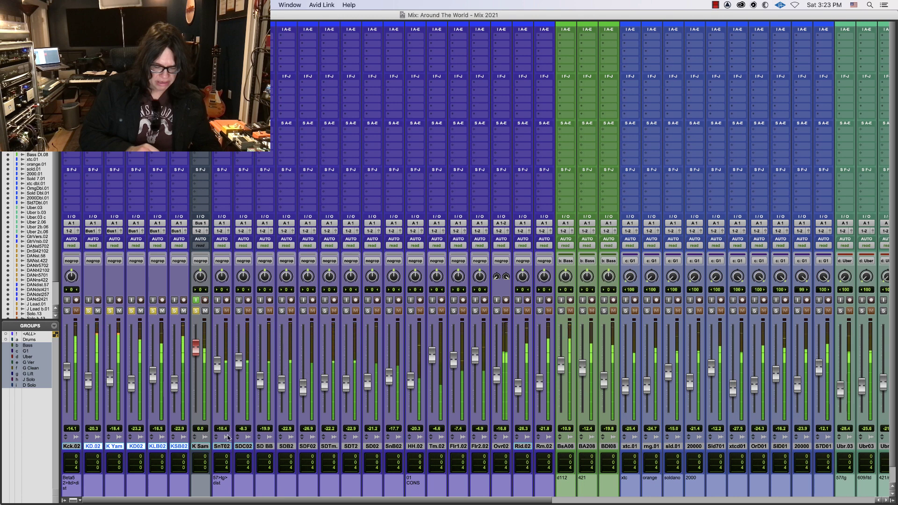
pyautogui.press('super+equal')
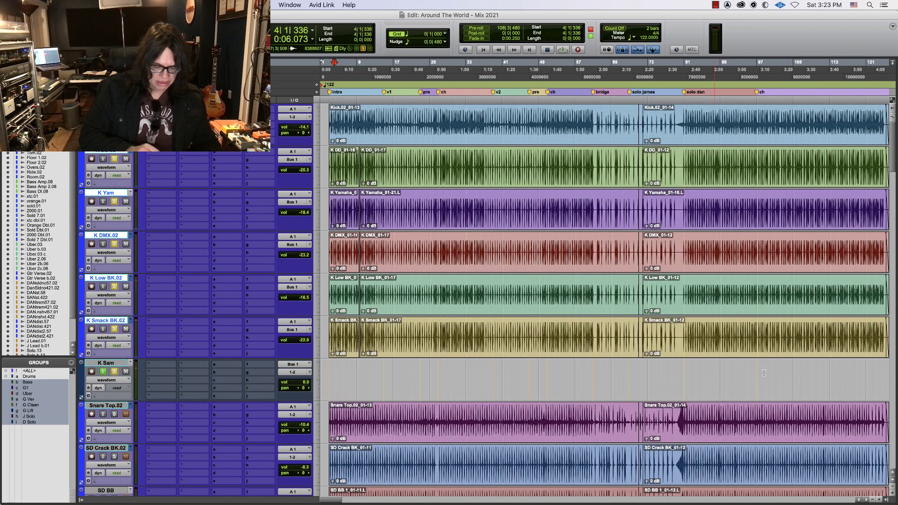
# - Move the Snare Bot.02 track directly below Snare Top.02 in the Edit window
pyautogui.scroll(-10, 895, 166)
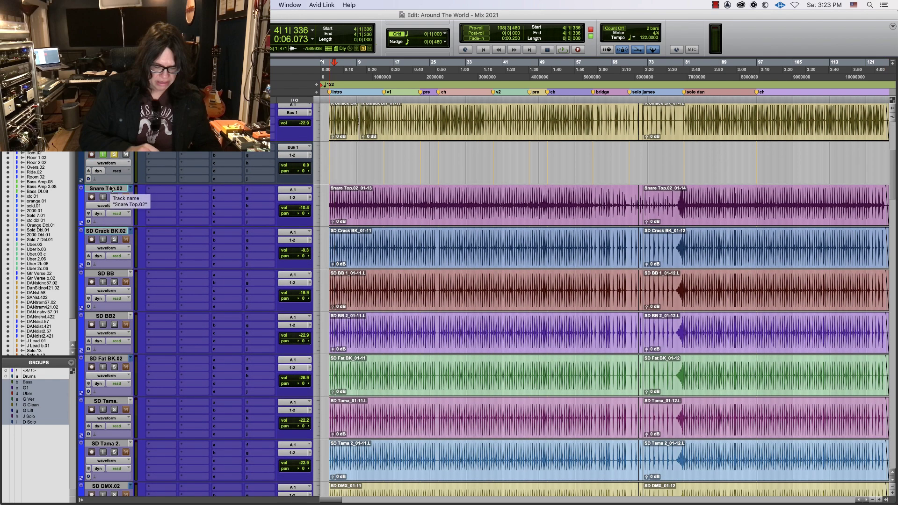
pyautogui.doubleClick(111, 188)
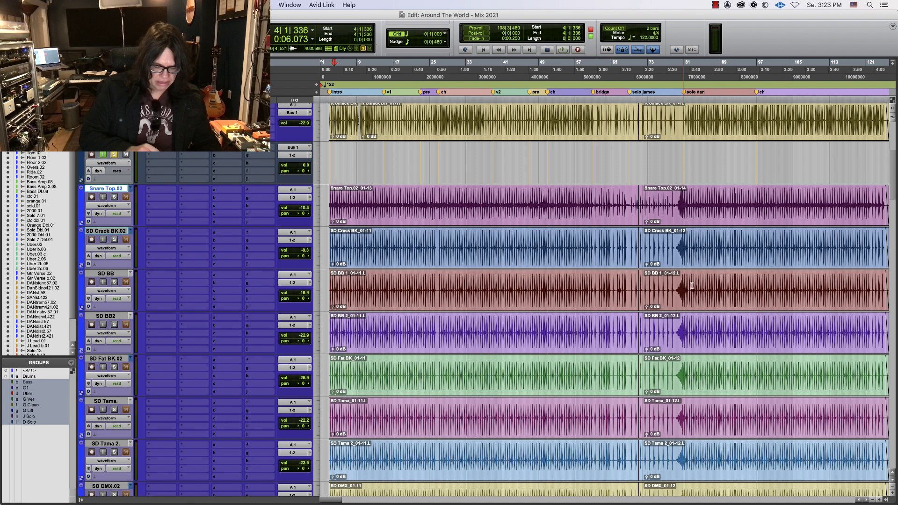
pyautogui.moveTo(895, 182); pyautogui.dragTo(895, 204)
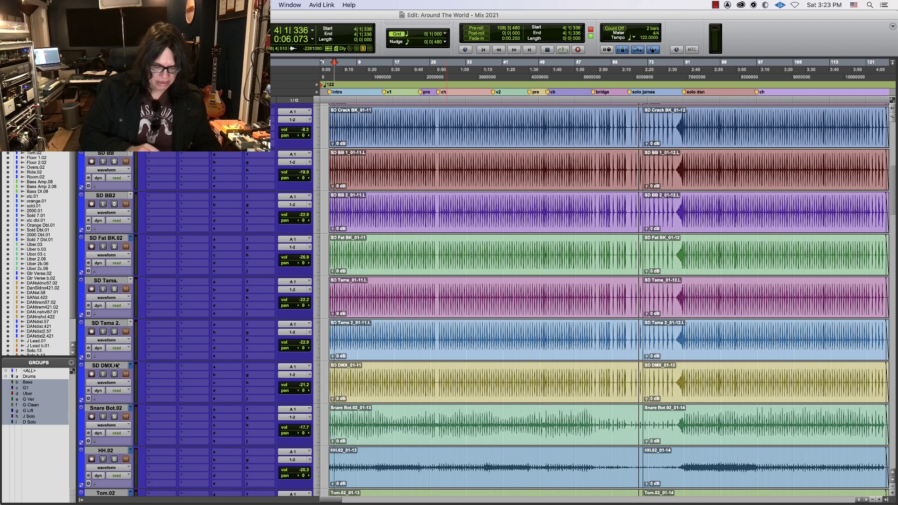
pyautogui.moveTo(104, 406); pyautogui.dragTo(128, 182)
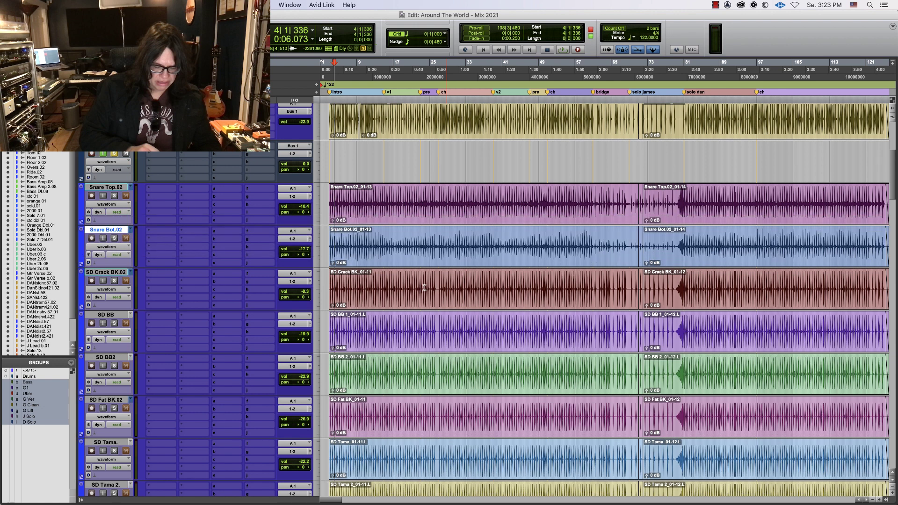
# - Route the outputs of the snare sample tracks SD Crack BK.02 through SD DMX.02 to Bus 2
pyautogui.click(96, 274)
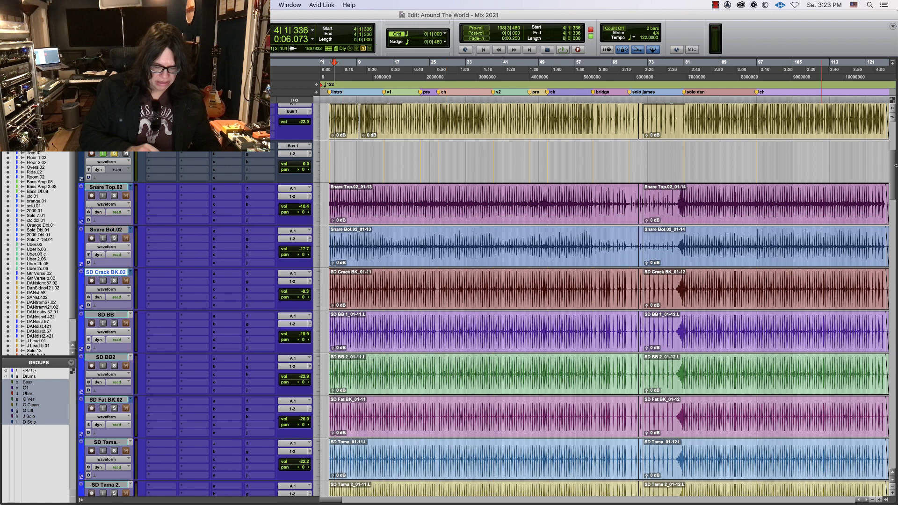
pyautogui.moveTo(895, 175); pyautogui.dragTo(895, 198)
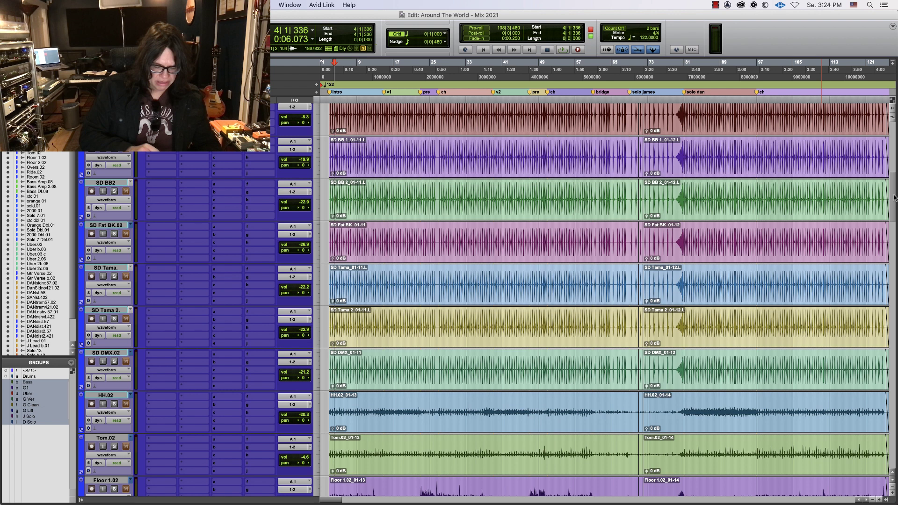
pyautogui.moveTo(894, 197); pyautogui.dragTo(895, 199)
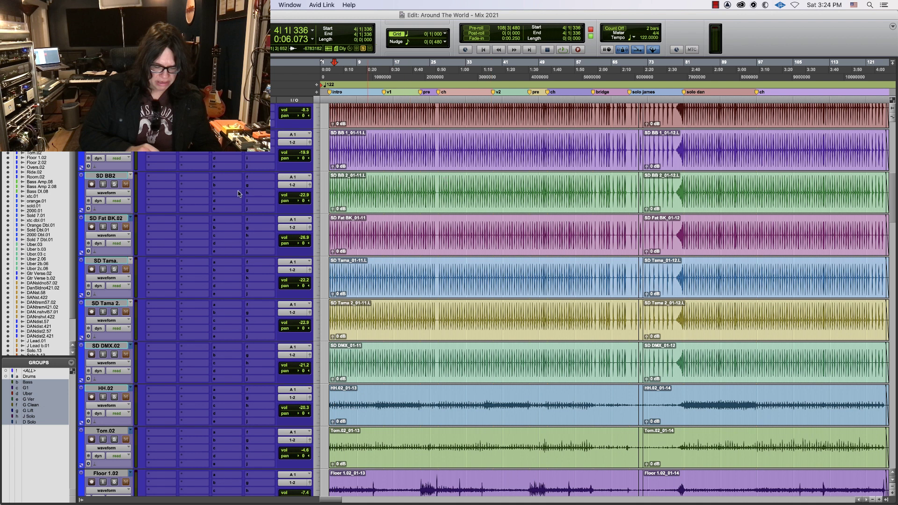
pyautogui.keyDown('shift'); pyautogui.click(111, 346); pyautogui.keyUp('shift')
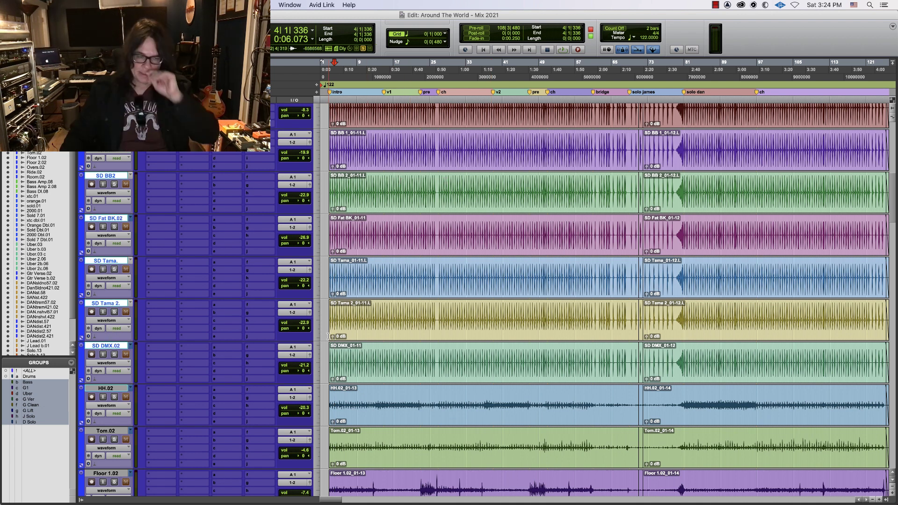
pyautogui.press('super+equal')
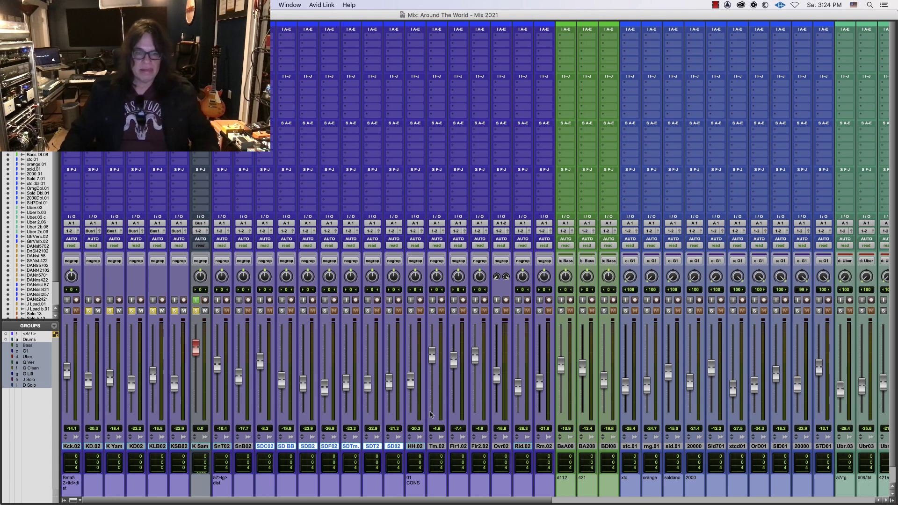
pyautogui.click(265, 233)
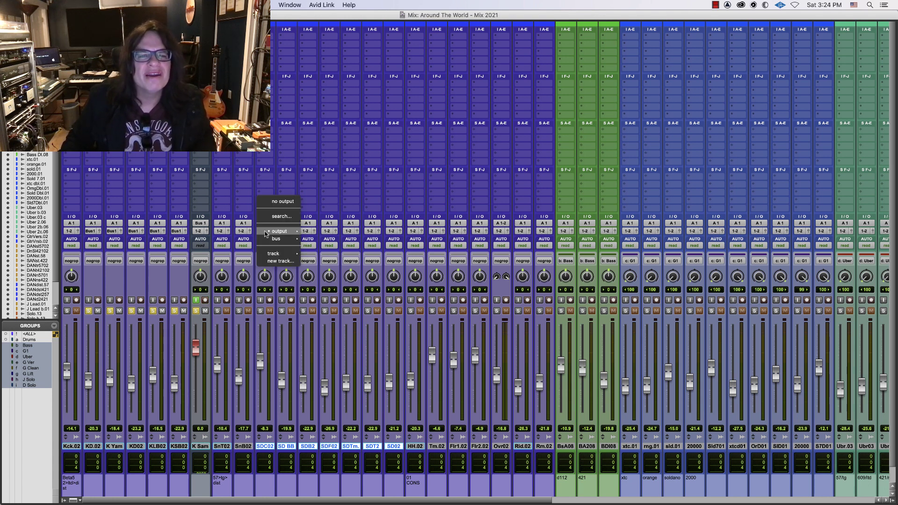
pyautogui.moveTo(283, 239)
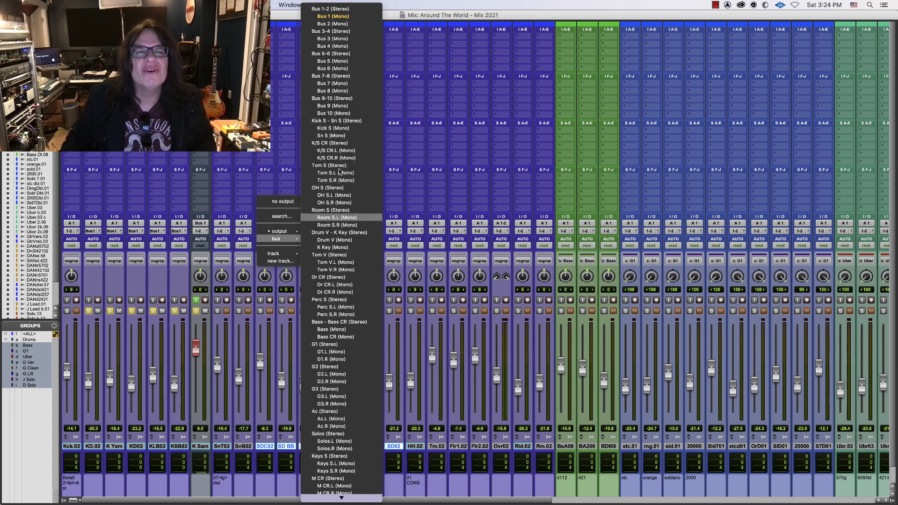
pyautogui.click(367, 23)
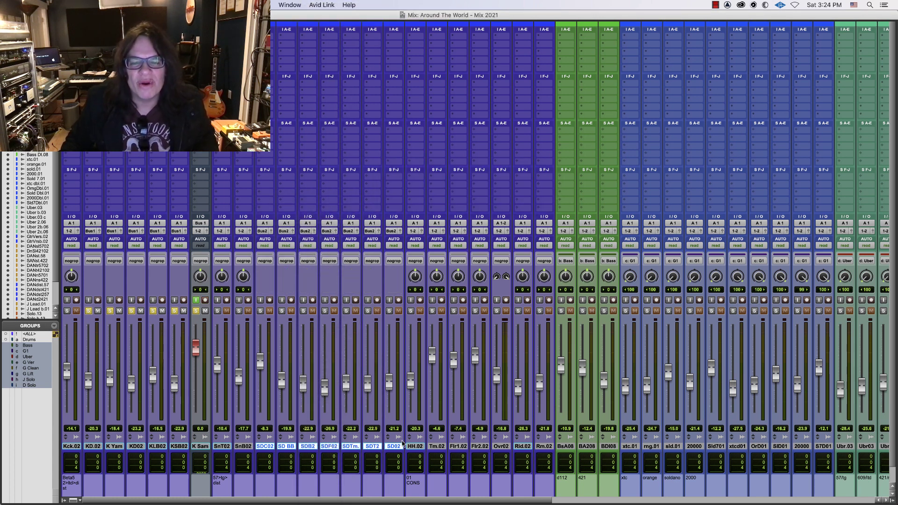
# - Create one new mono audio track after the snare sample tracks and name it Sn Sam
pyautogui.press('shift+super+n')
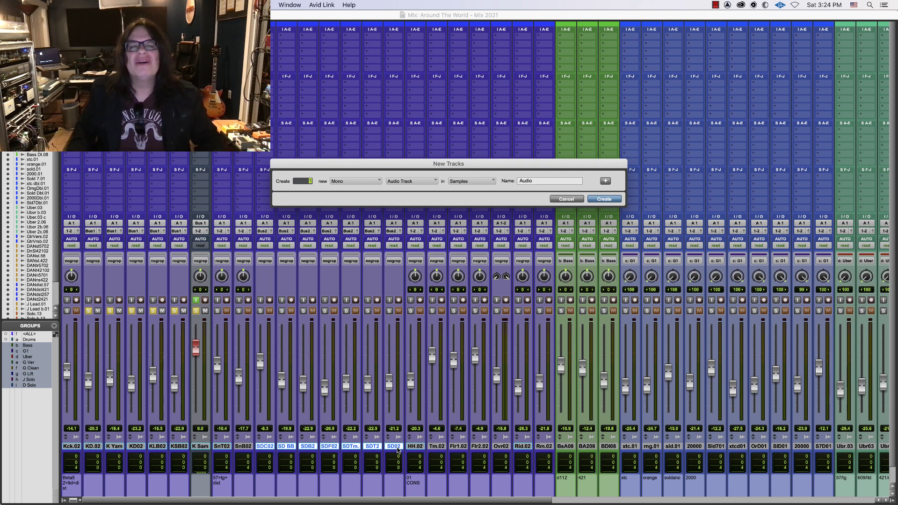
pyautogui.press('Return')
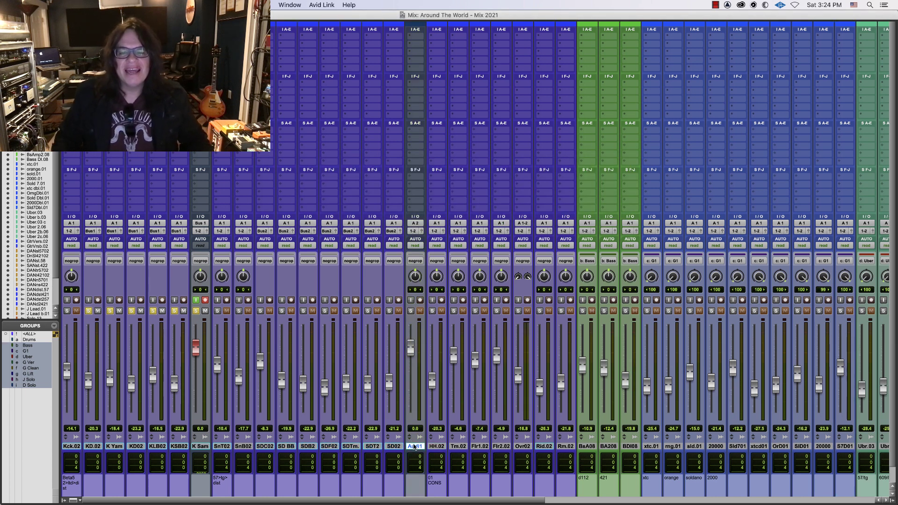
pyautogui.doubleClick(414, 446)
pyautogui.write('S')
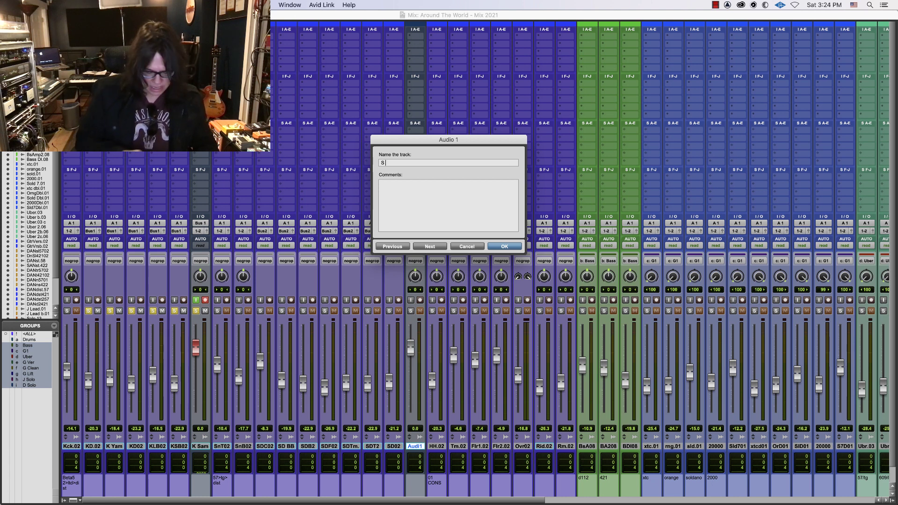
pyautogui.write('n Sam')
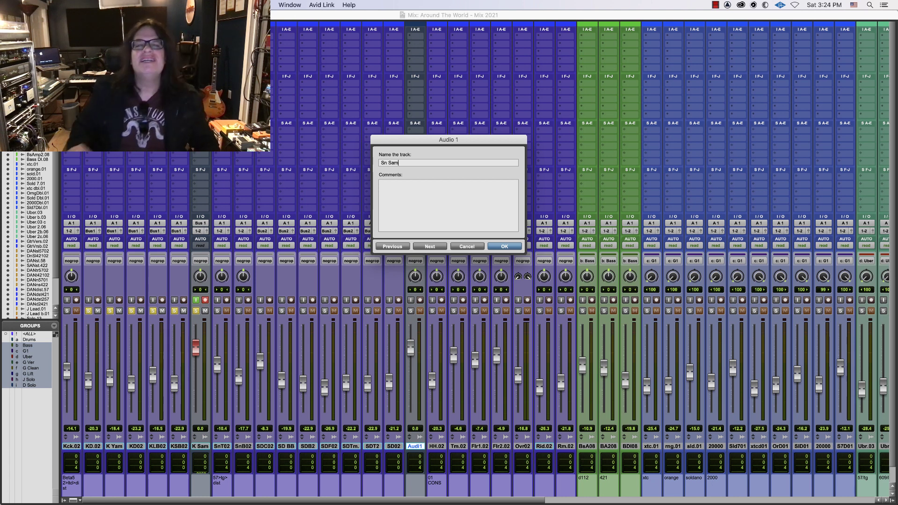
pyautogui.press('Return')
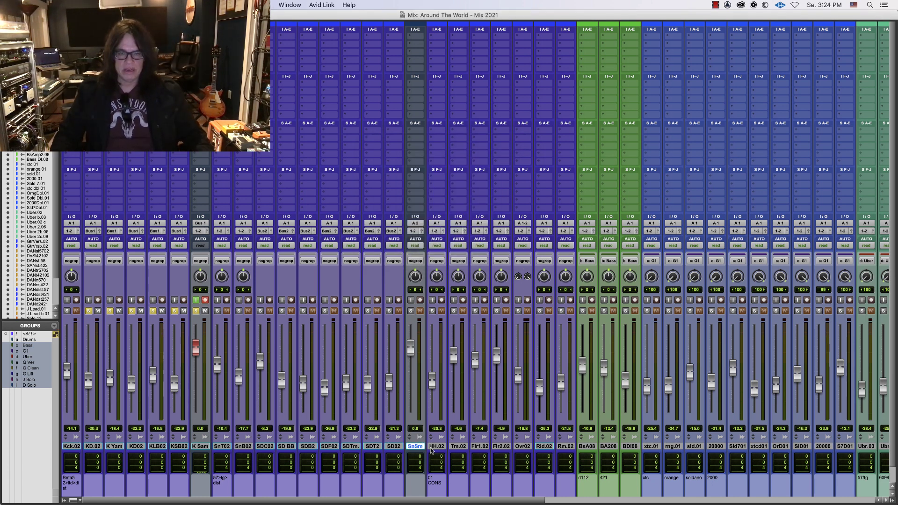
# - Set the Sn Sam track's input to Bus 2, then record-enable and solo it with input monitoring on
pyautogui.click(419, 226)
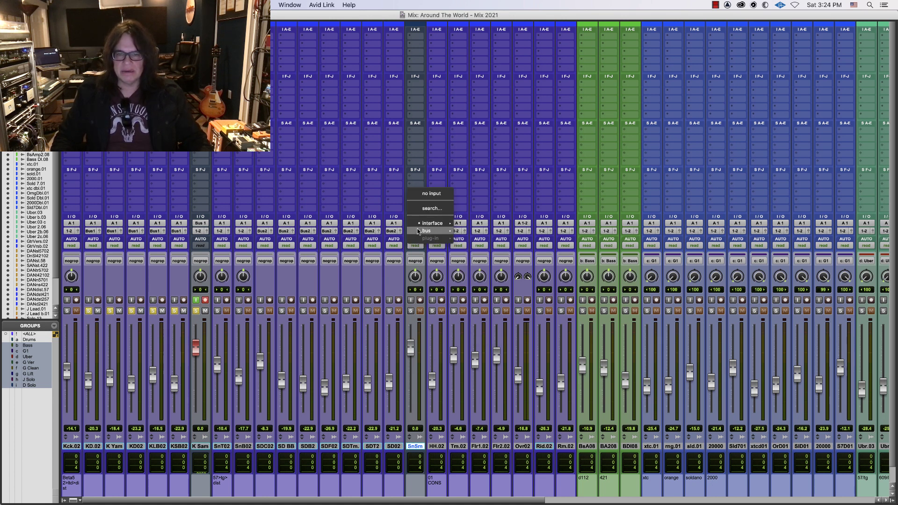
pyautogui.moveTo(428, 230)
pyautogui.click(512, 17)
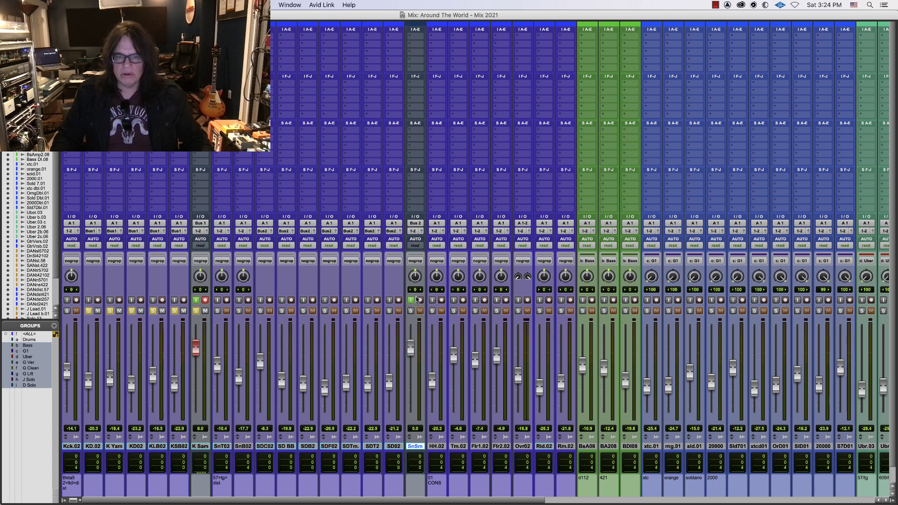
# - Solo the snare sample tracks SD Crack BK.02 through SD DMX.02 and play the session to check their levels
pyautogui.click(269, 447)
pyautogui.keyDown('shift'); pyautogui.click(394, 446); pyautogui.keyUp('shift')
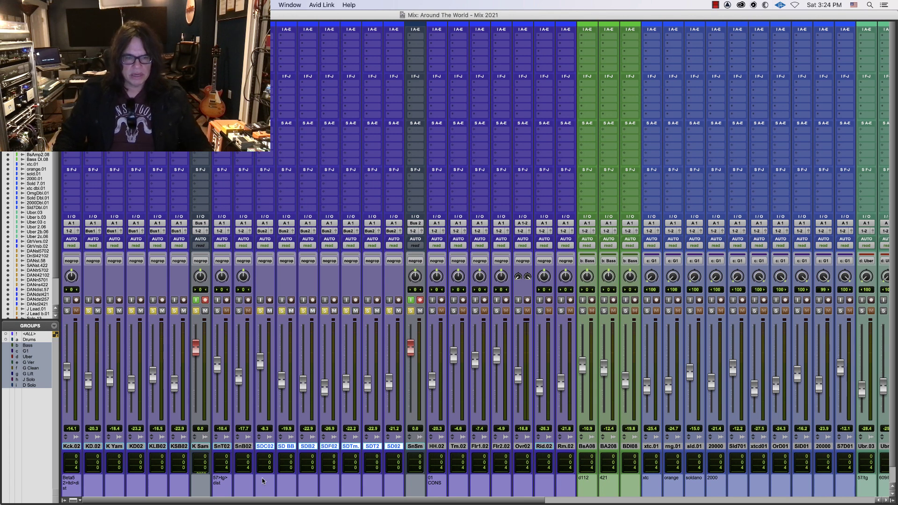
pyautogui.press('super+equal')
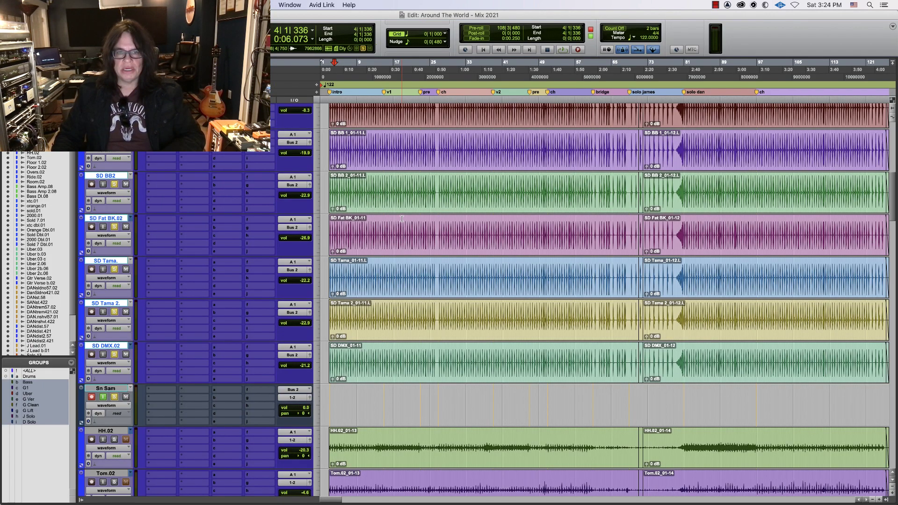
pyautogui.press('super+equal')
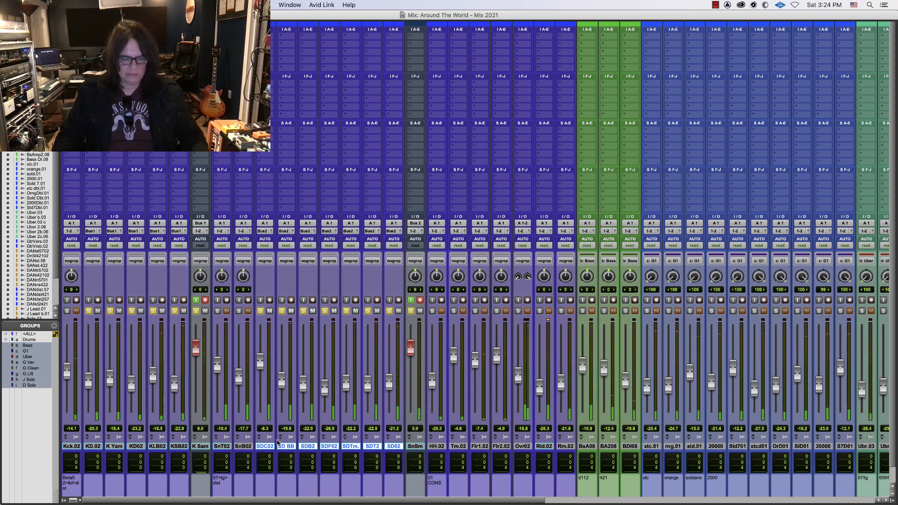
# - Group the selected snare sample tracks and lower the faders of SD BB through SD DMX.02 together, bringing SD BB2 to -29.7 dB
pyautogui.press('super+g')
pyautogui.press('Return')
pyautogui.moveTo(305, 380); pyautogui.dragTo(305, 387)
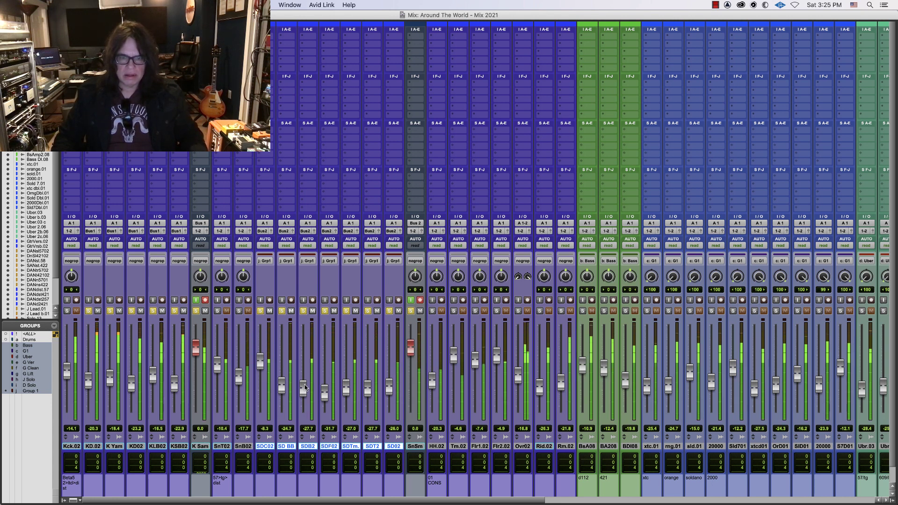
pyautogui.moveTo(304, 387); pyautogui.dragTo(305, 388)
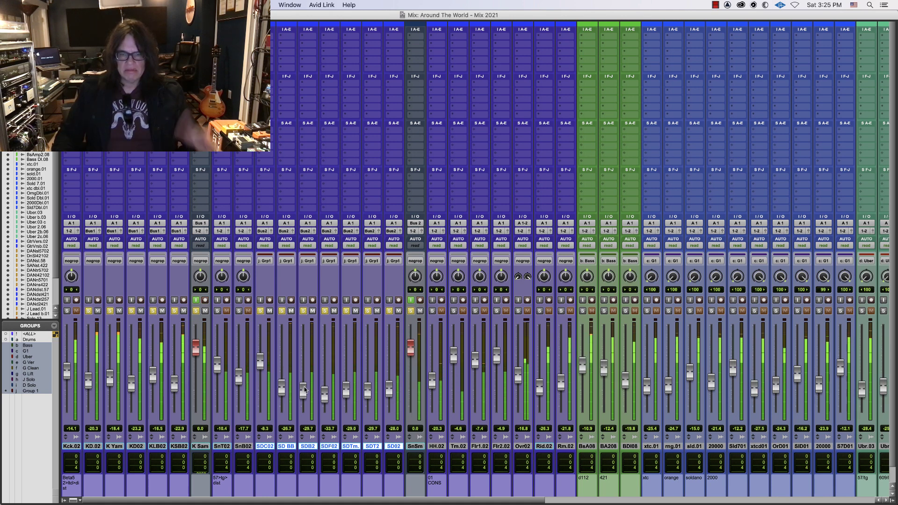
# - Return to the session start in the Edit window and remove the selected clips from the session
pyautogui.press('super+equal')
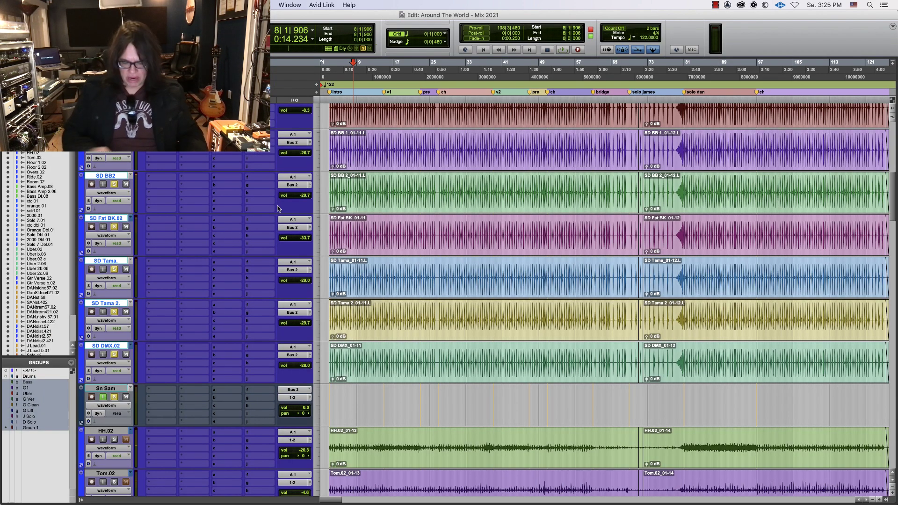
pyautogui.press('super+shift+b')
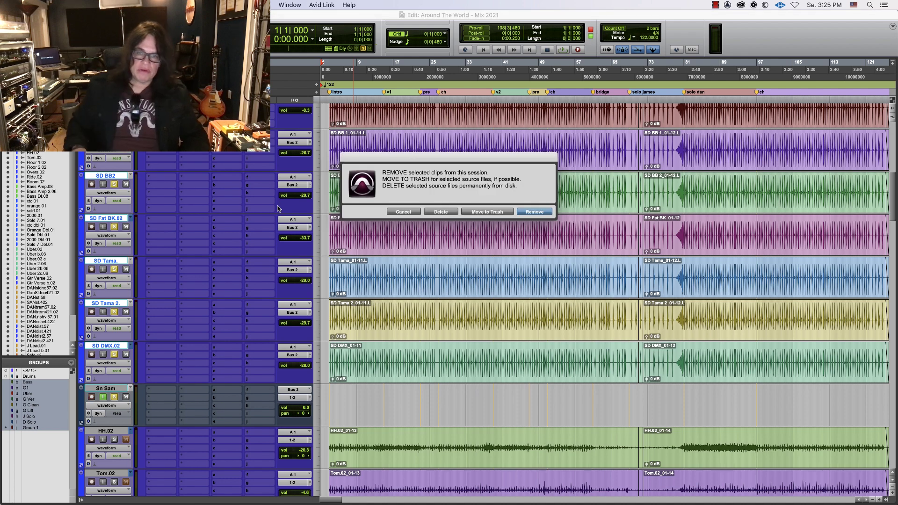
pyautogui.press('Return')
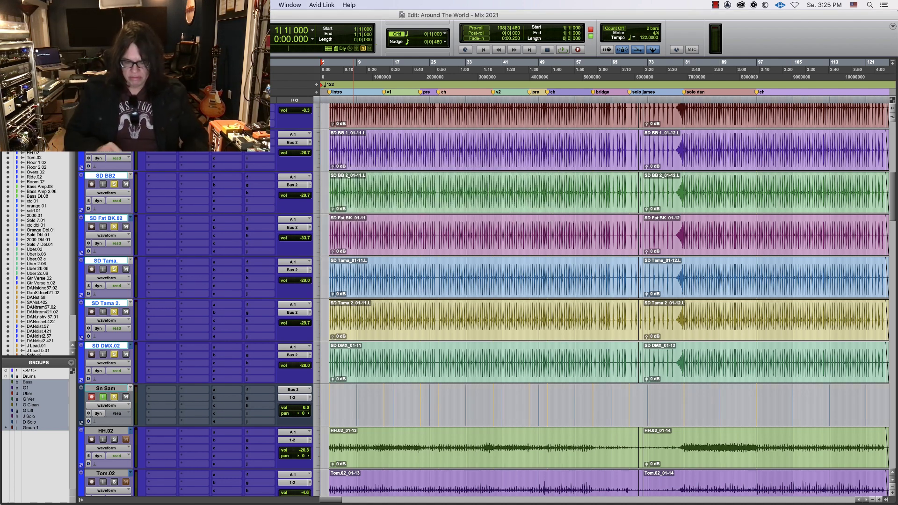
# - Start recording the bused kick and snare samples onto K Sam and Sn Sam from bar 2
pyautogui.press('t')
pyautogui.press('t')
pyautogui.press('t')
pyautogui.press('t')
pyautogui.hotkey('shift', 'r')
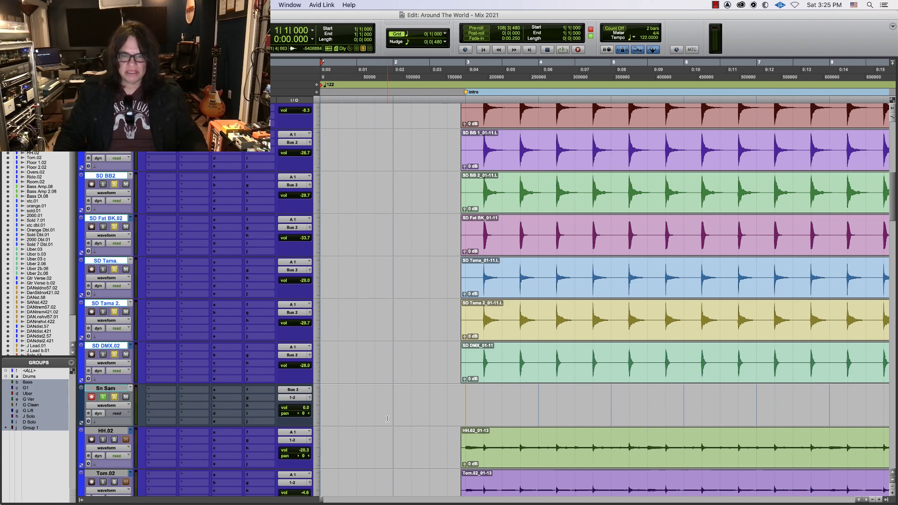
pyautogui.click(393, 412)
pyautogui.press('super+alt+space')
pyautogui.press('space')
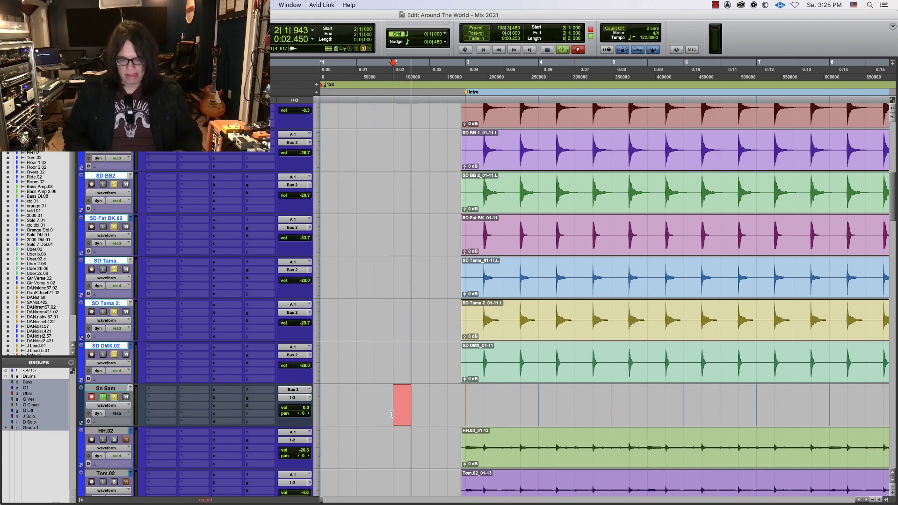
pyautogui.press('super+bracketleft')
pyautogui.press('super+bracketleft')
pyautogui.press('super+bracketleft')
pyautogui.press('super+bracketleft')
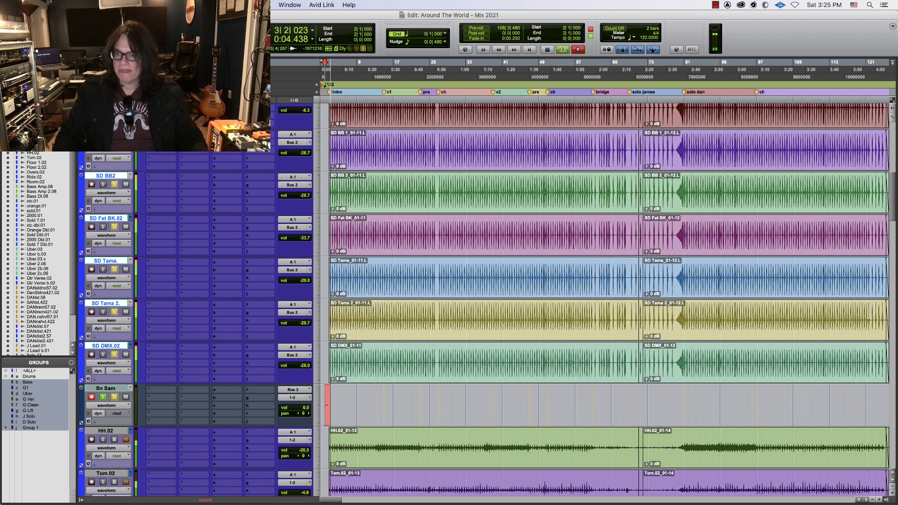
# - Set the height of all tracks to small and bring the K Sam and Sn Sam recordings into view
pyautogui.scroll(-5, 892, 239)
pyautogui.moveTo(891, 239); pyautogui.dragTo(897, 134)
pyautogui.scroll(-10, 896, 133)
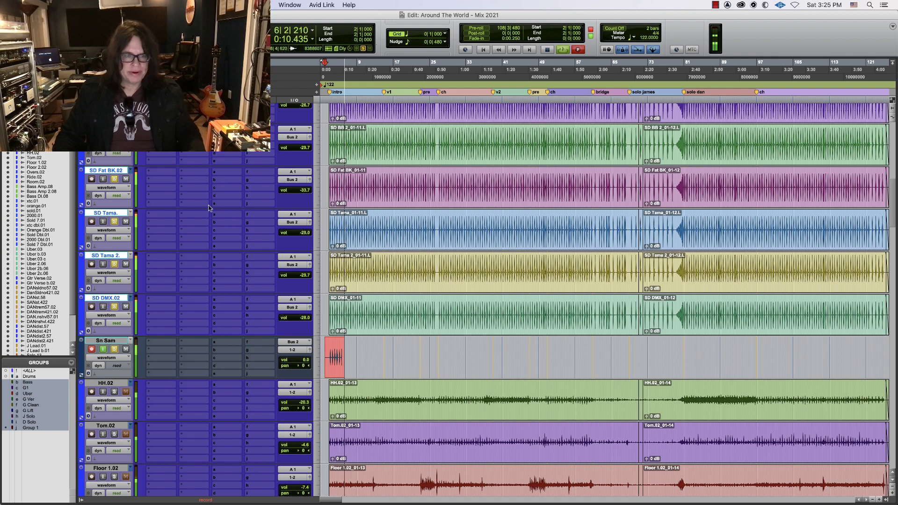
pyautogui.keyDown('alt'); pyautogui.click(81, 341); pyautogui.keyUp('alt')
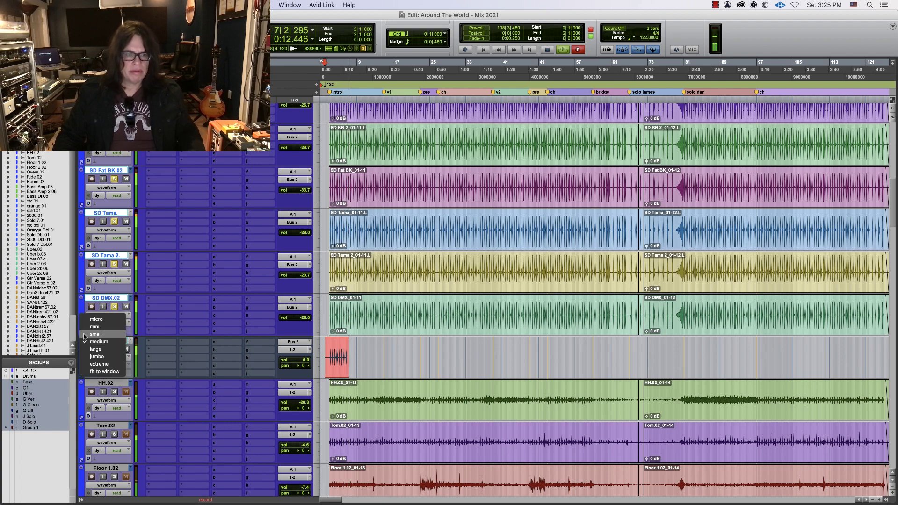
pyautogui.keyDown('alt'); pyautogui.click(92, 334); pyautogui.keyUp('alt')
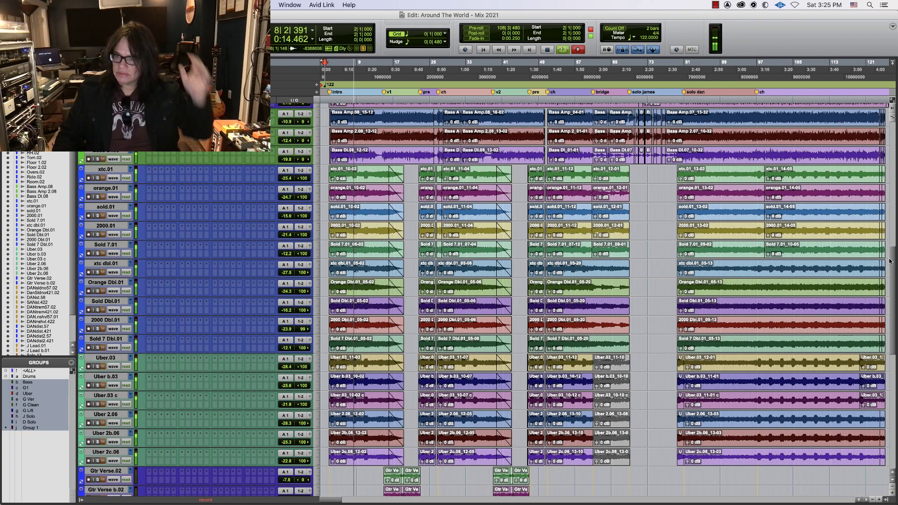
pyautogui.moveTo(895, 261); pyautogui.dragTo(896, 135)
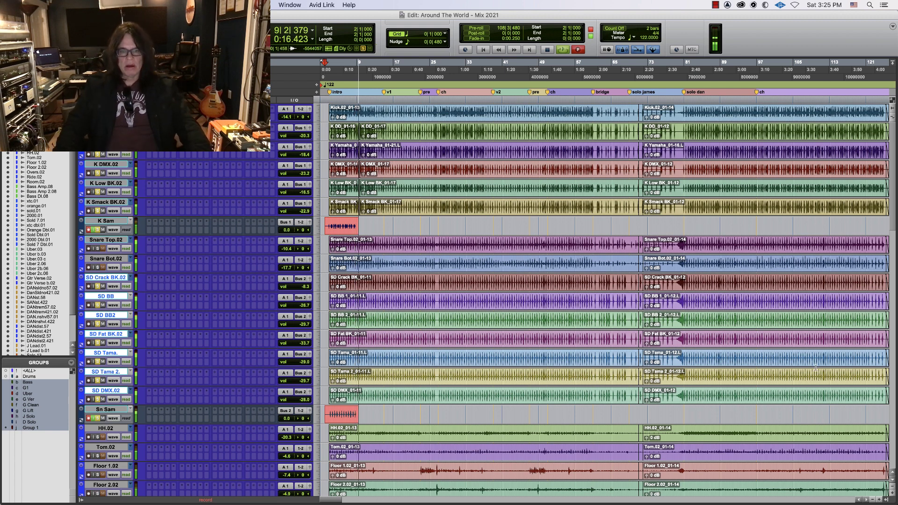